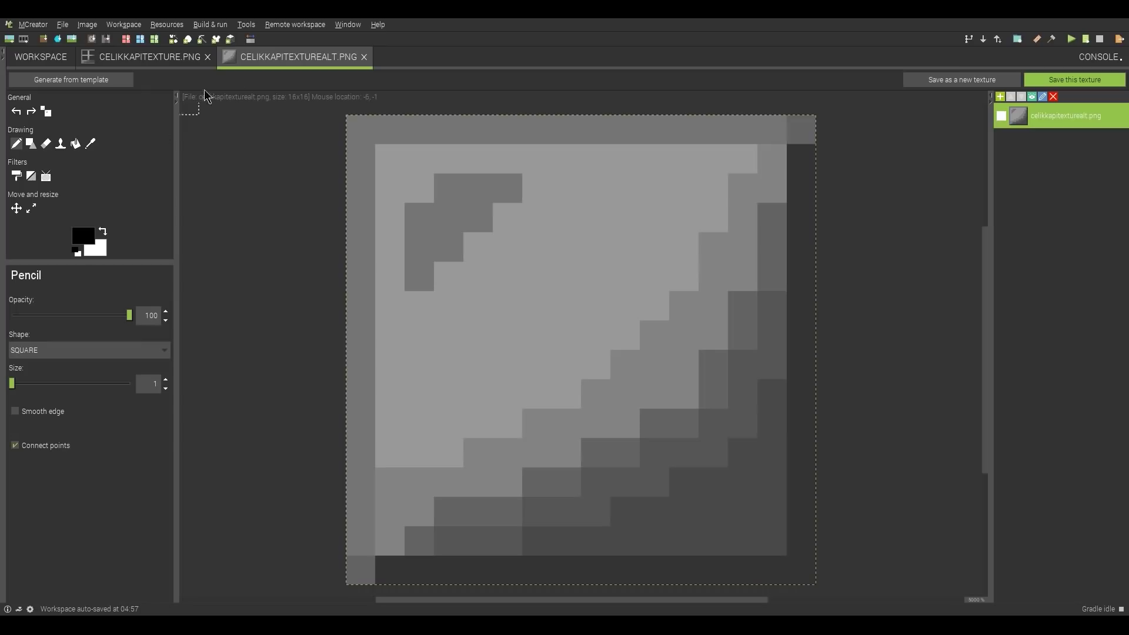
Repaint the top-right corner pixel of celikkapitexturealt.png with the dark grey sampled from its right edge
click(172, 58)
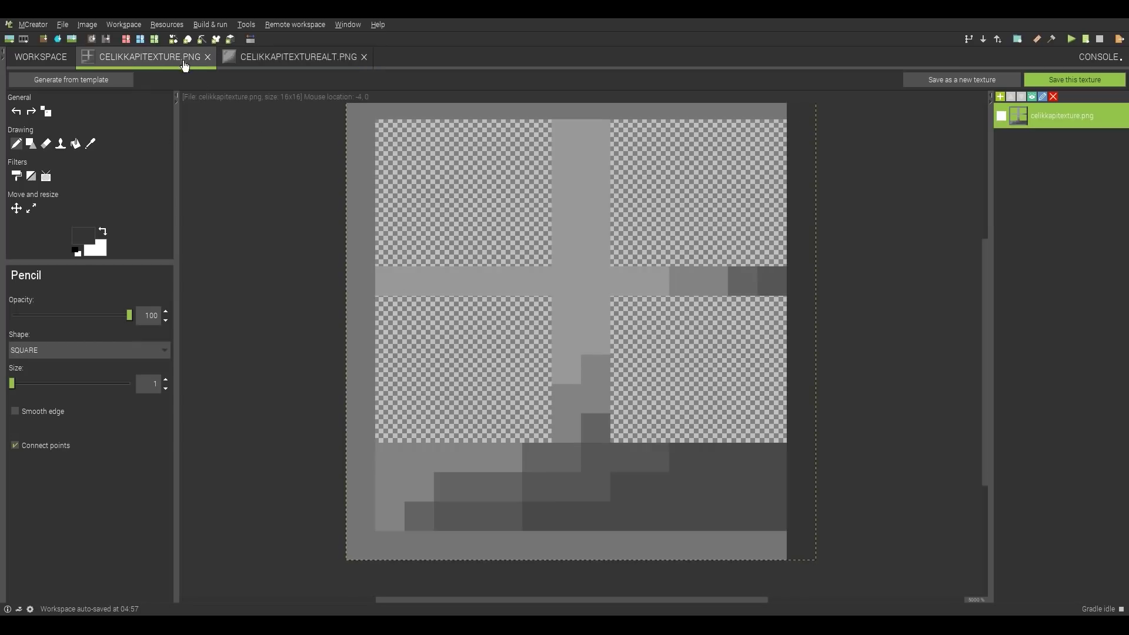
click(328, 59)
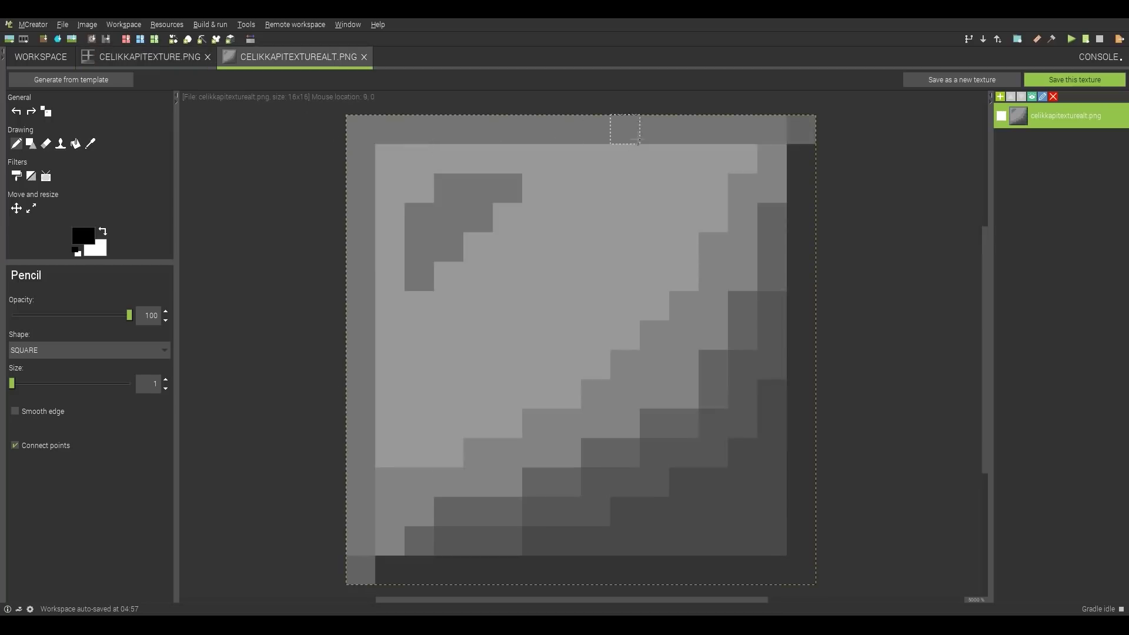
click(90, 143)
click(815, 214)
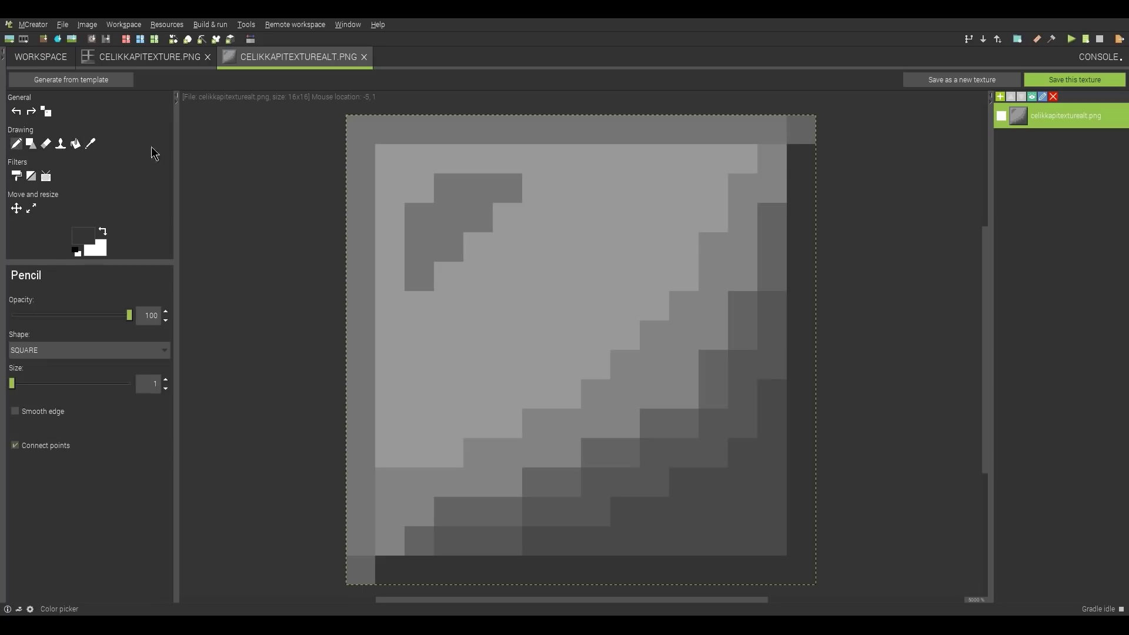
scroll(794, 347, up, 5)
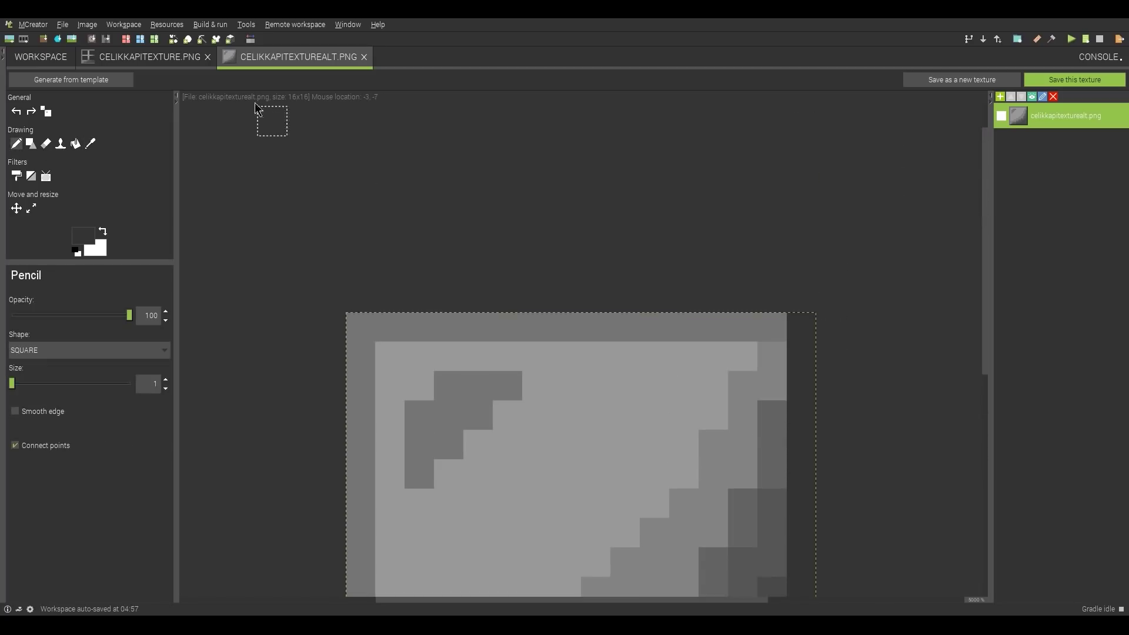
Compare the edges and shading of celikkapitexture.png and celikkapitexturealt.png
click(157, 68)
scroll(597, 445, down, 8)
scroll(517, 403, up, 1)
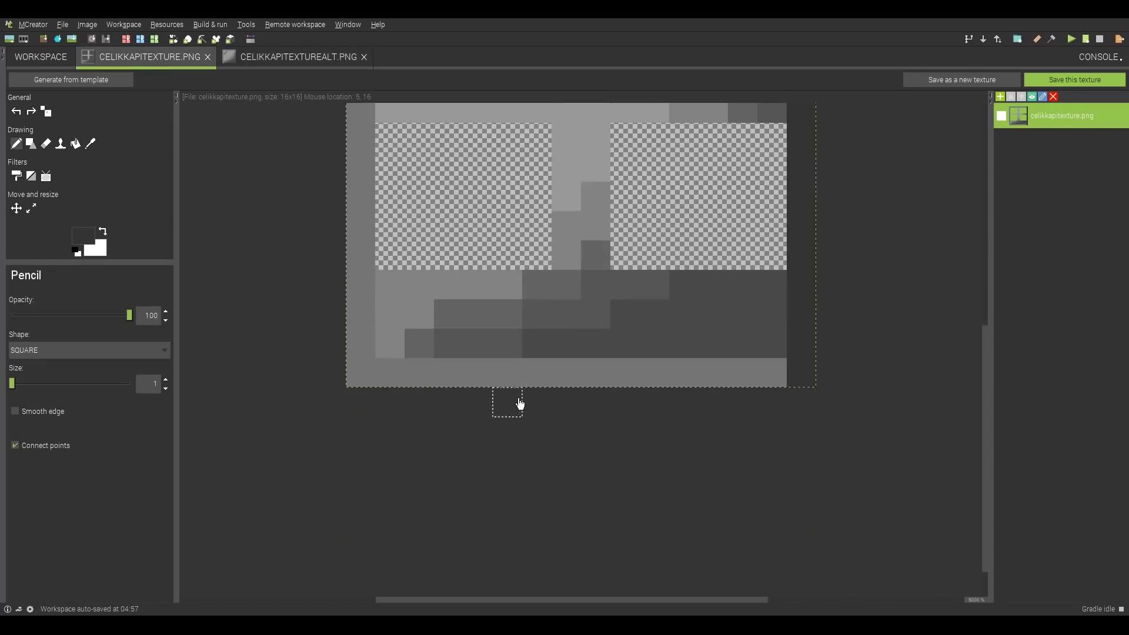
click(317, 56)
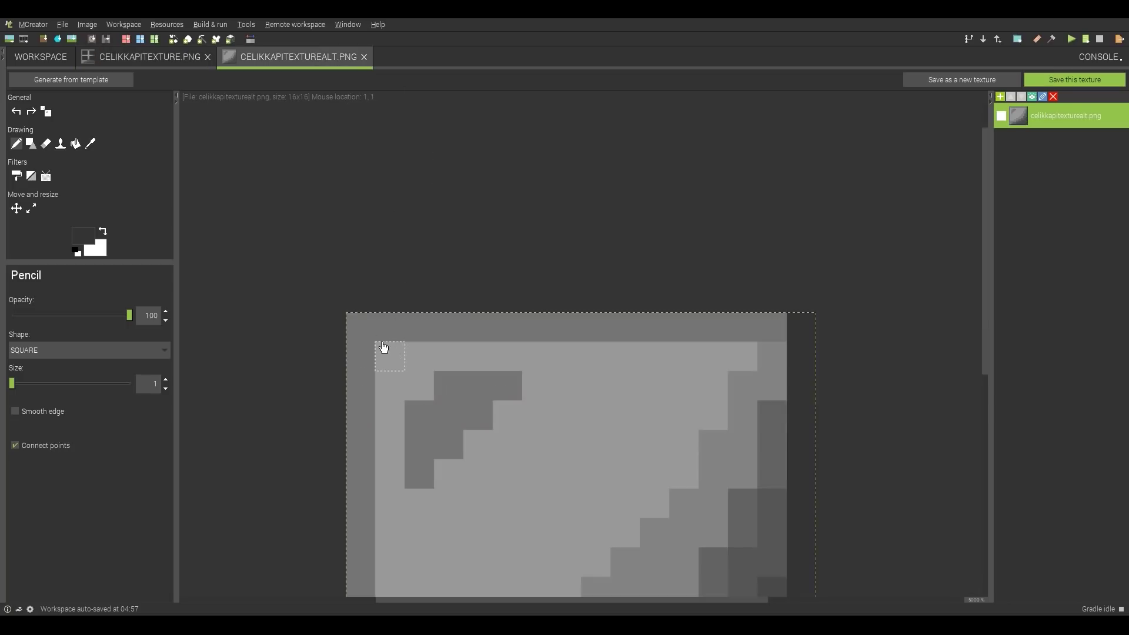
scroll(776, 335, down, 8)
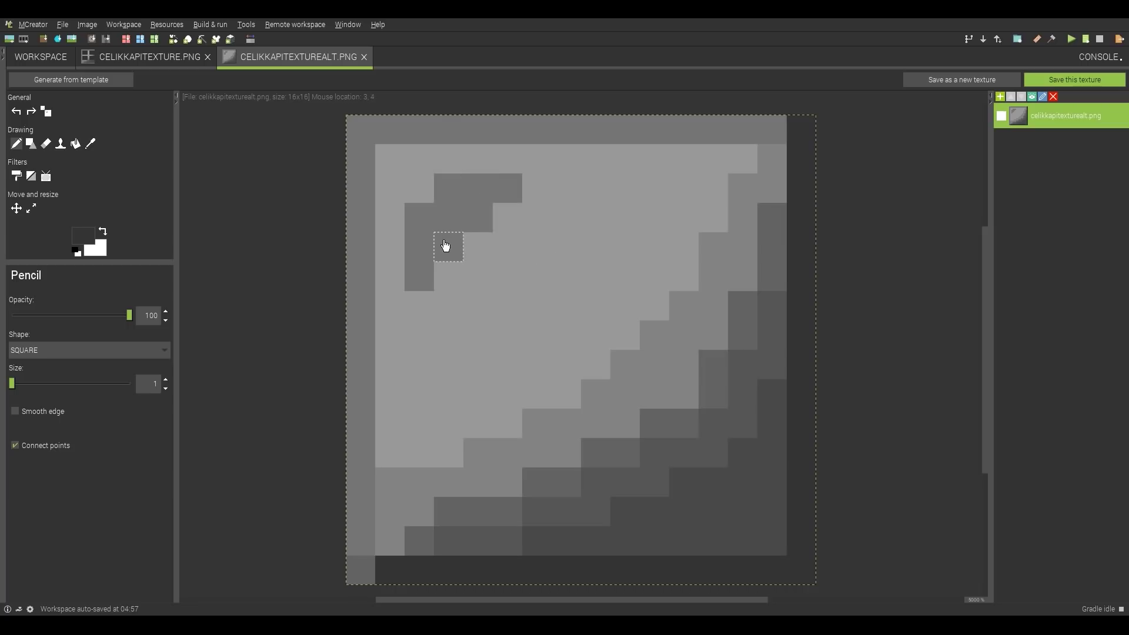
scroll(431, 265, up, 2)
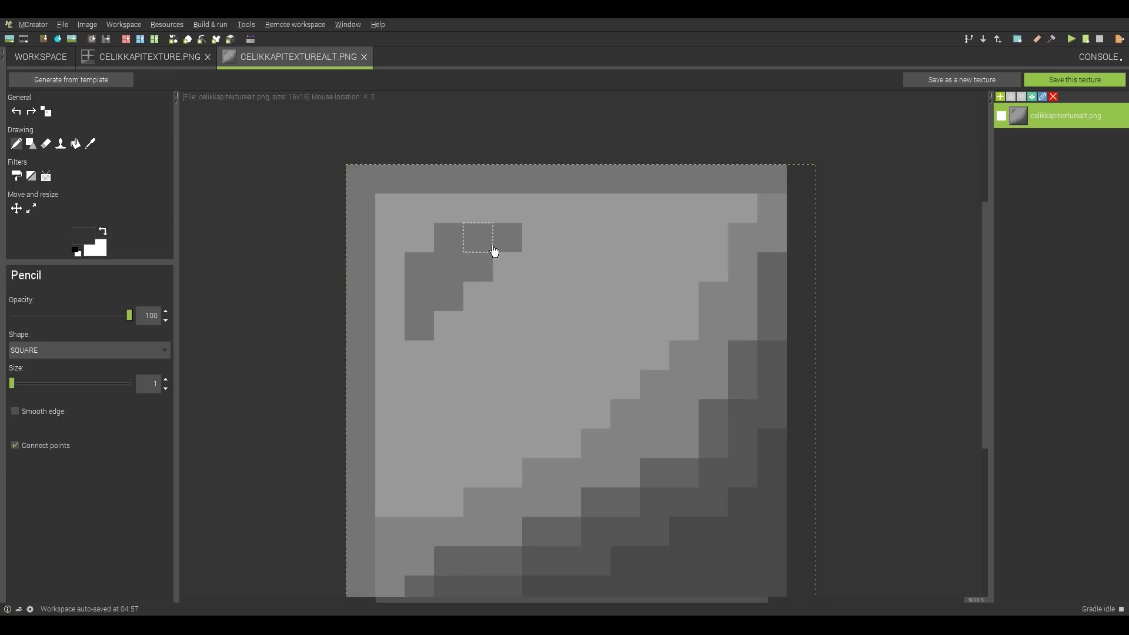
scroll(492, 308, down, 5)
scroll(525, 393, up, 3)
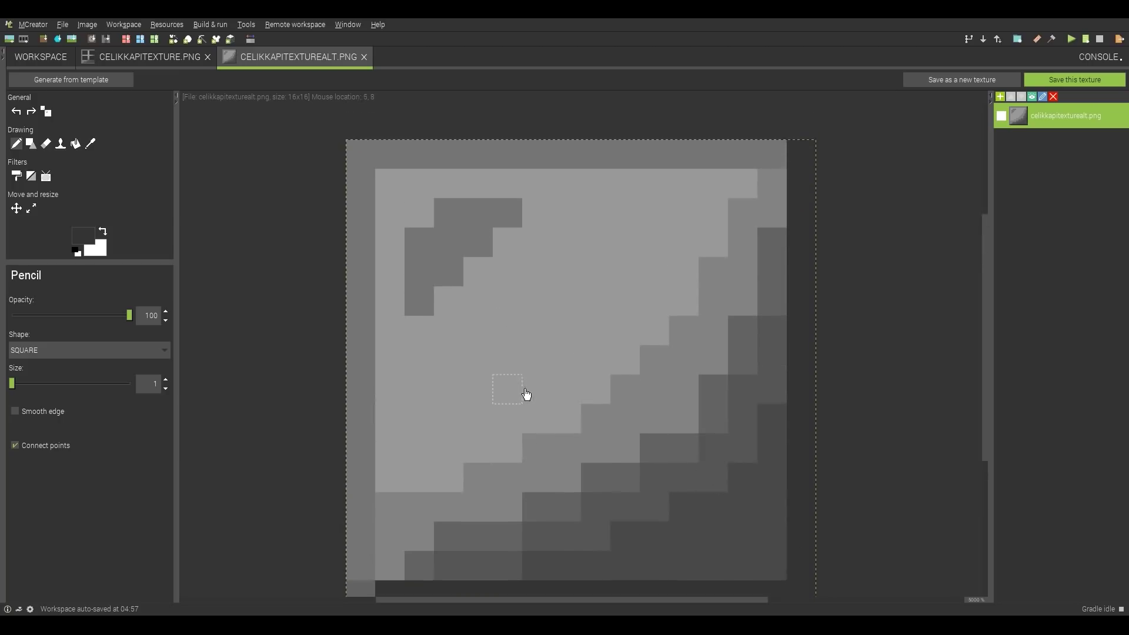
scroll(582, 386, down, 1)
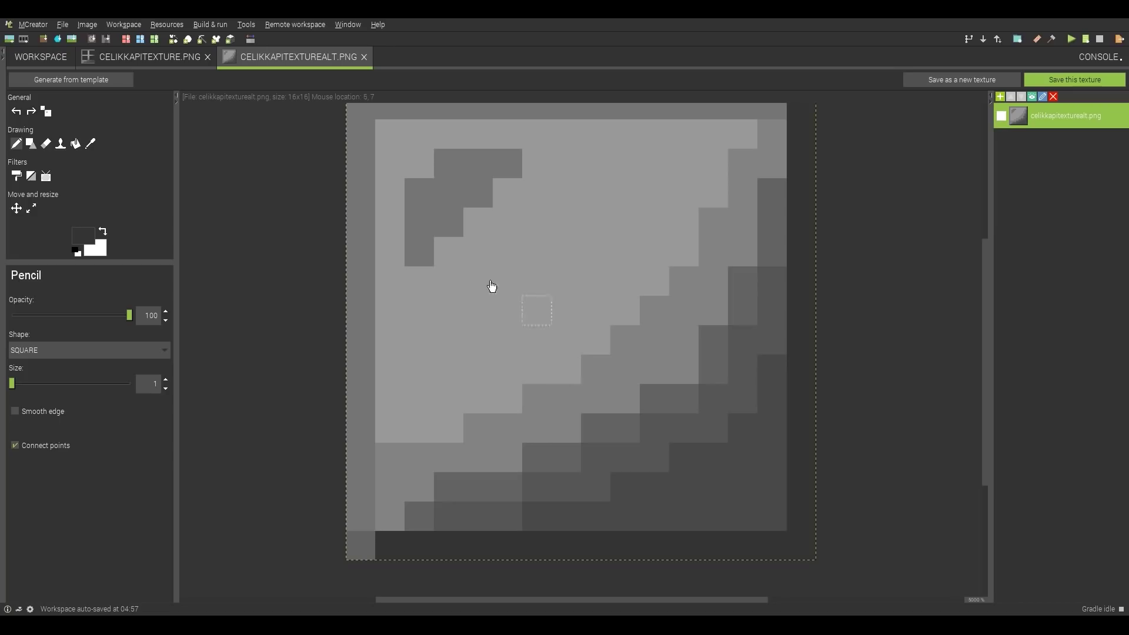
click(150, 56)
scroll(577, 337, up, 2)
scroll(574, 345, down, 2)
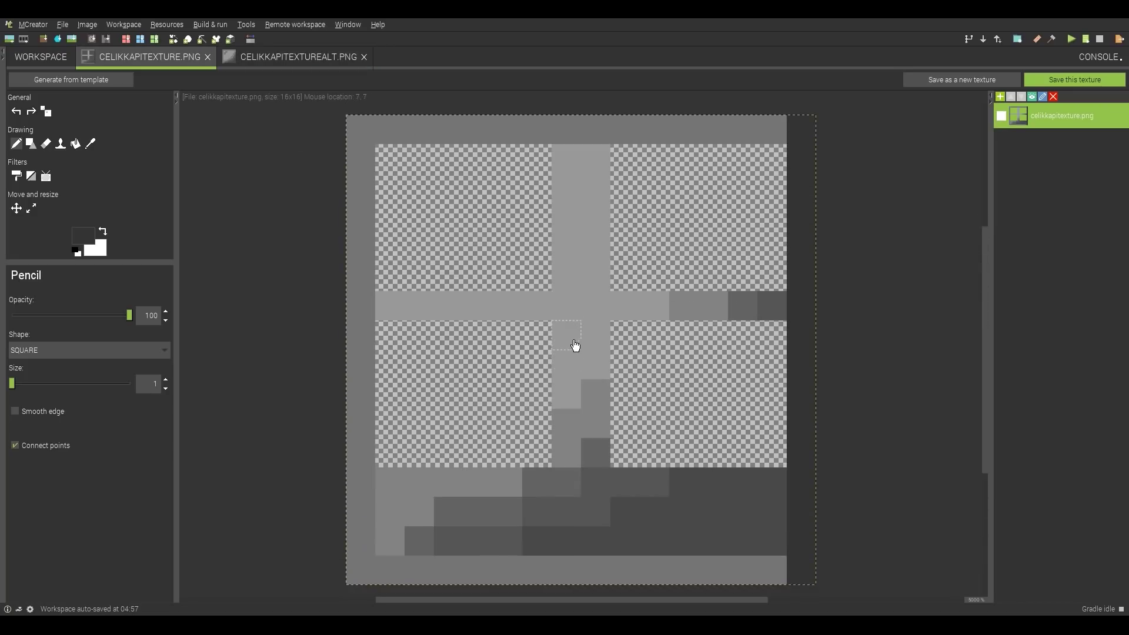
click(333, 59)
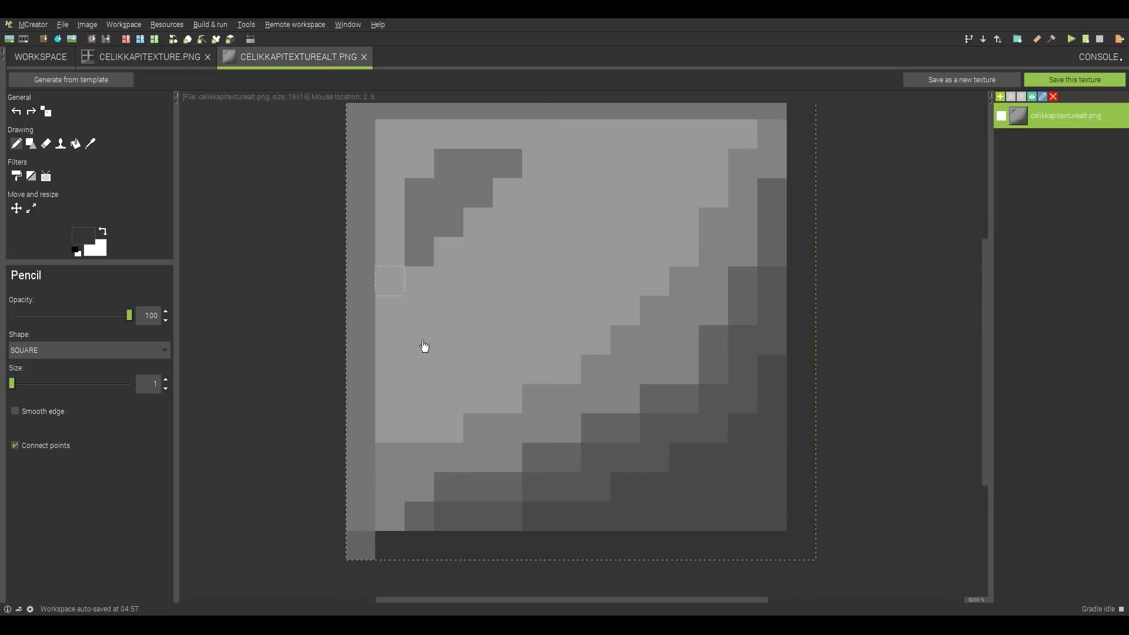
click(154, 58)
Save the celikkapitexturealt.png texture and close both open door textures
click(292, 59)
click(1097, 83)
click(364, 57)
click(209, 60)
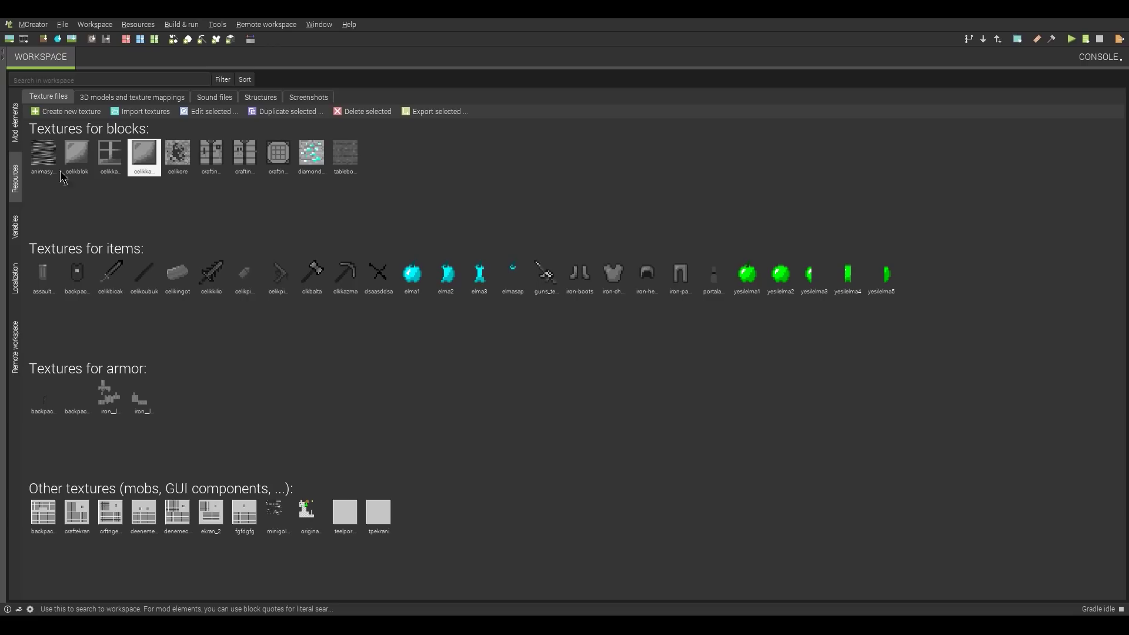
Create a new Block mod element named Celikkapi
click(23, 136)
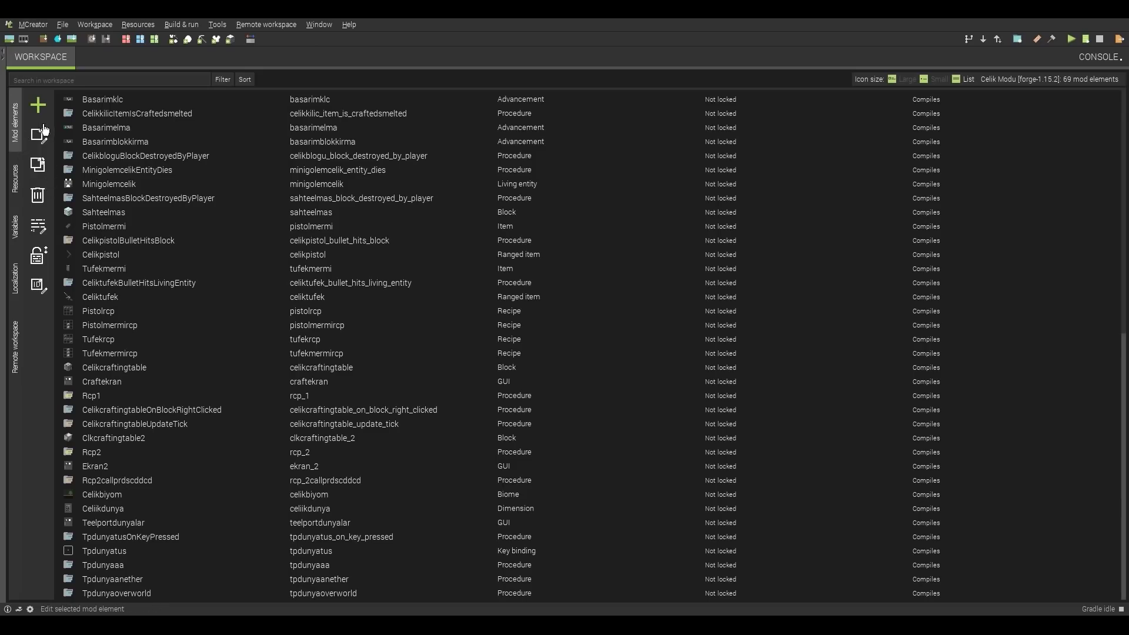
click(38, 106)
click(107, 156)
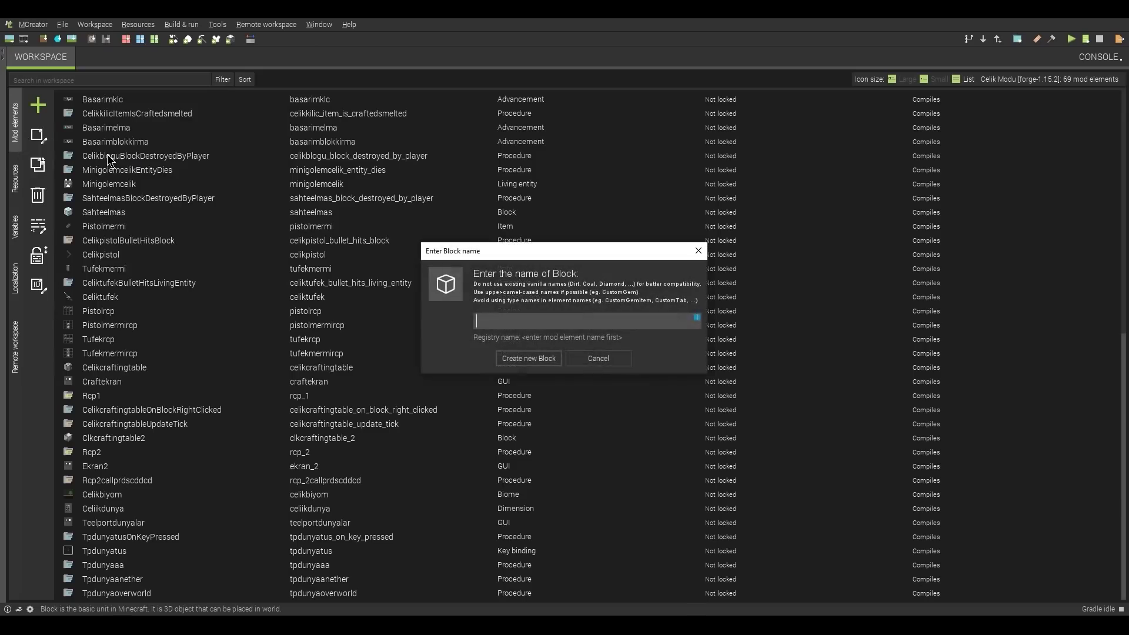
text(Celikkapi)
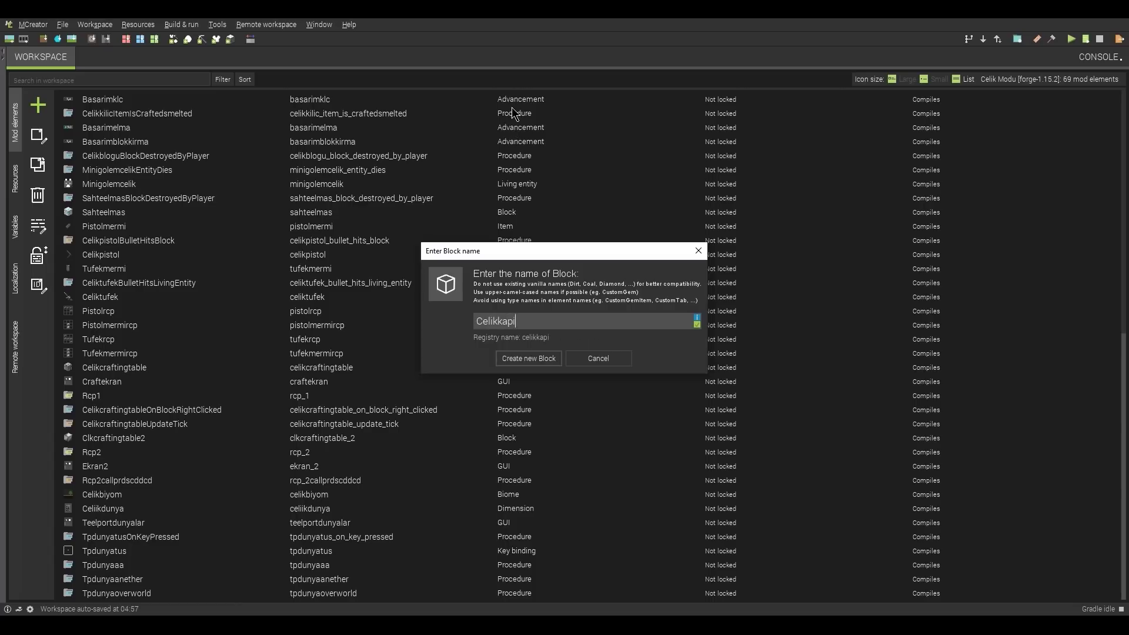
key(Return)
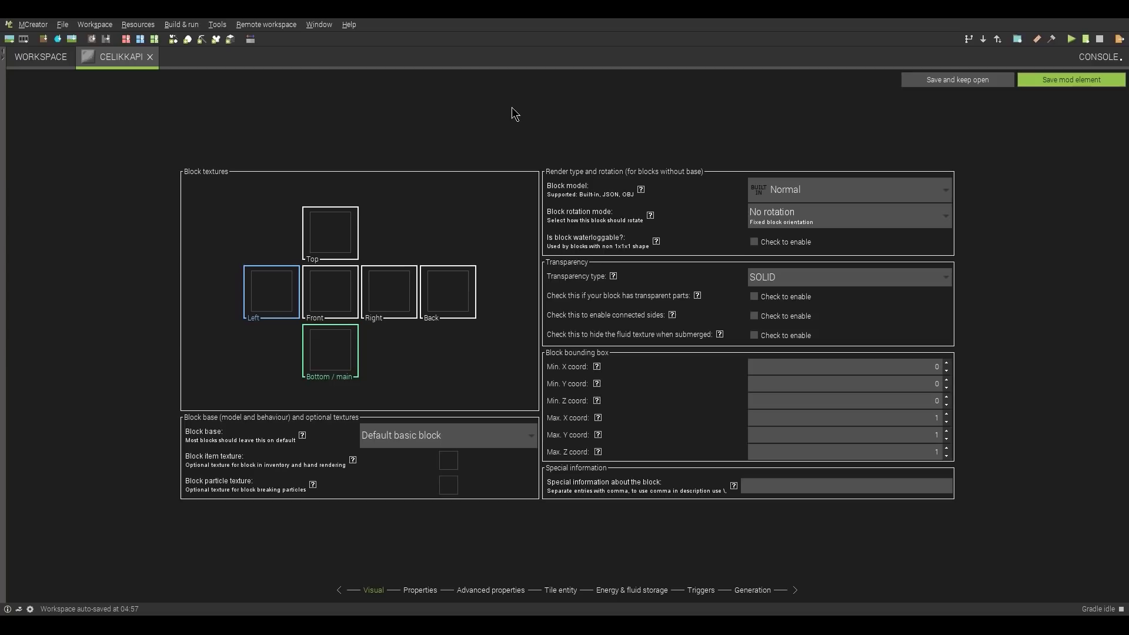
Set the block base of the Celikkapi block to Door
click(486, 439)
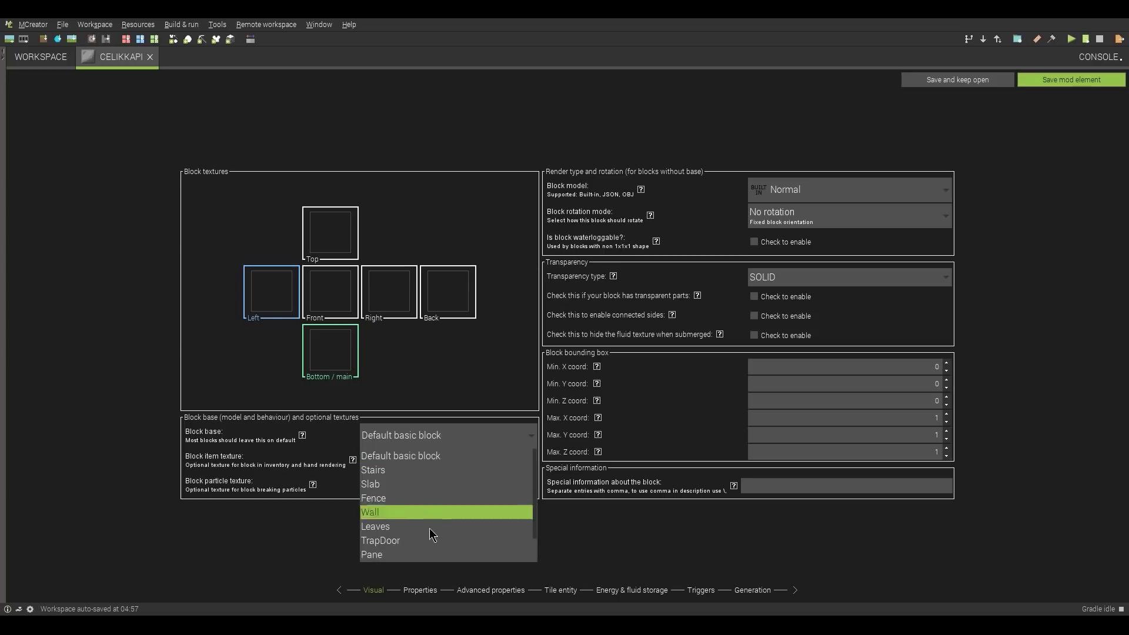
scroll(428, 545, down, 1)
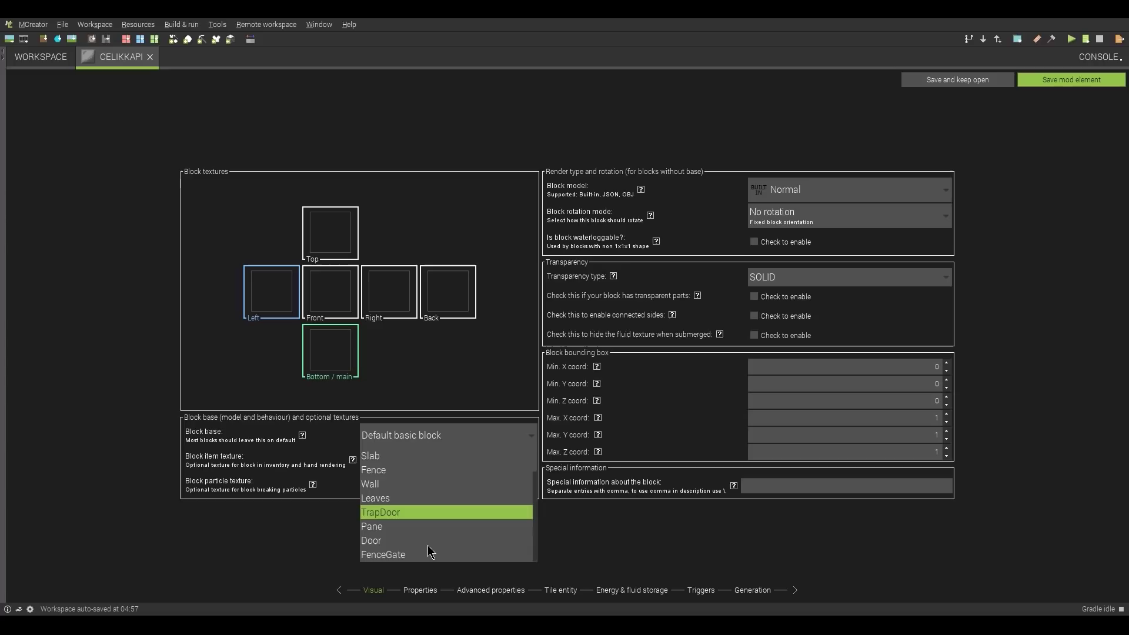
click(395, 546)
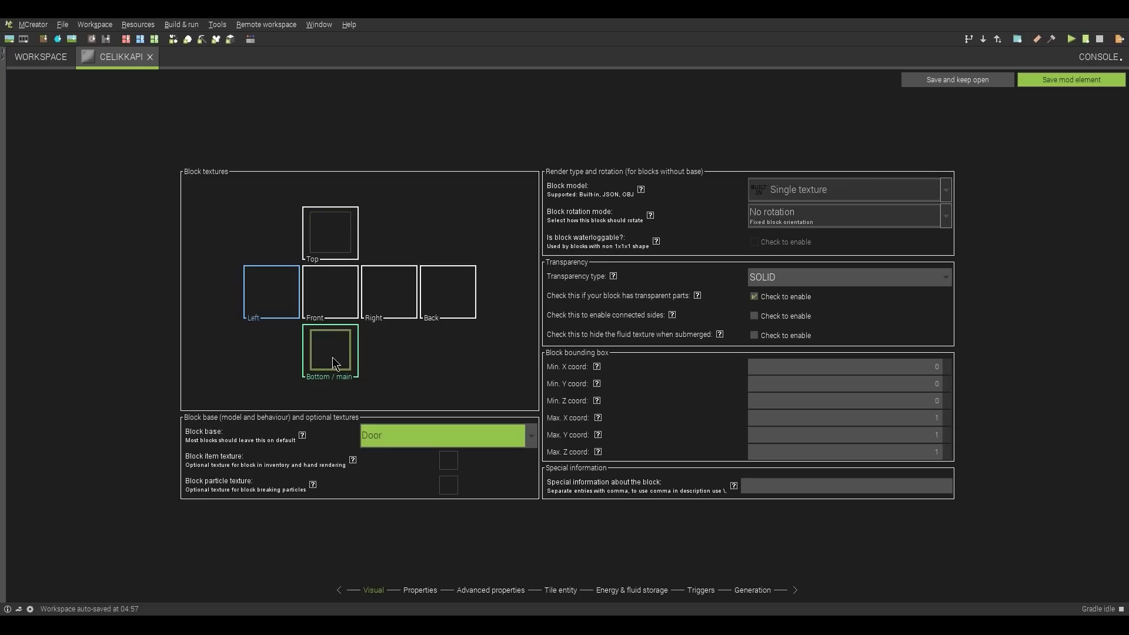
Assign the windowed celikkapitexture as the block's top texture and celikkapitexturealt as its bottom/main texture
click(340, 251)
click(372, 222)
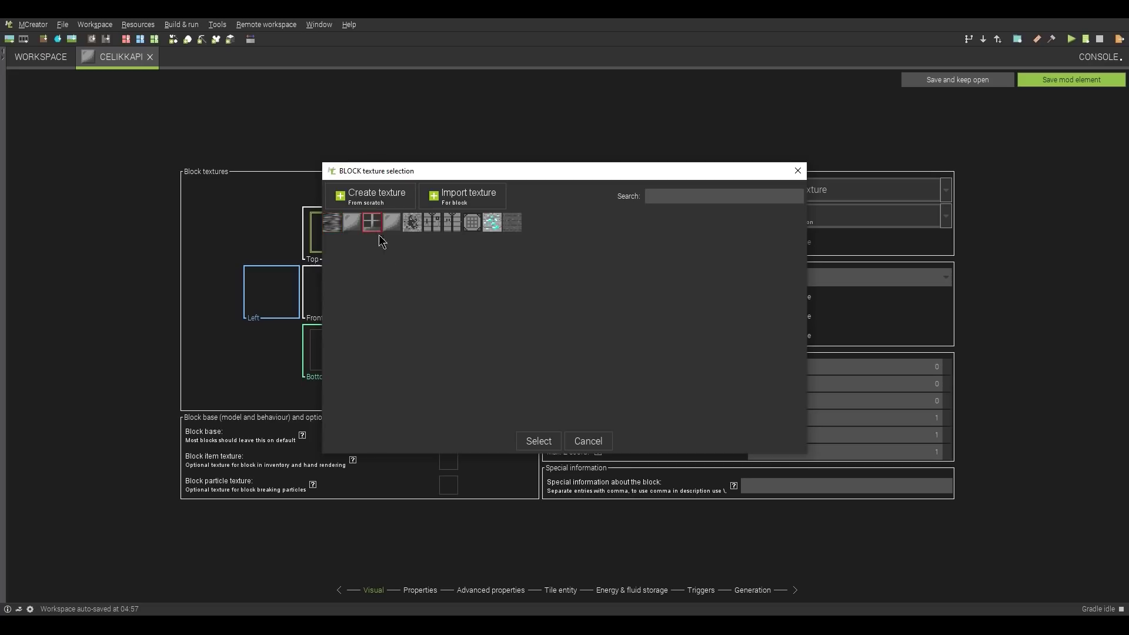
click(537, 442)
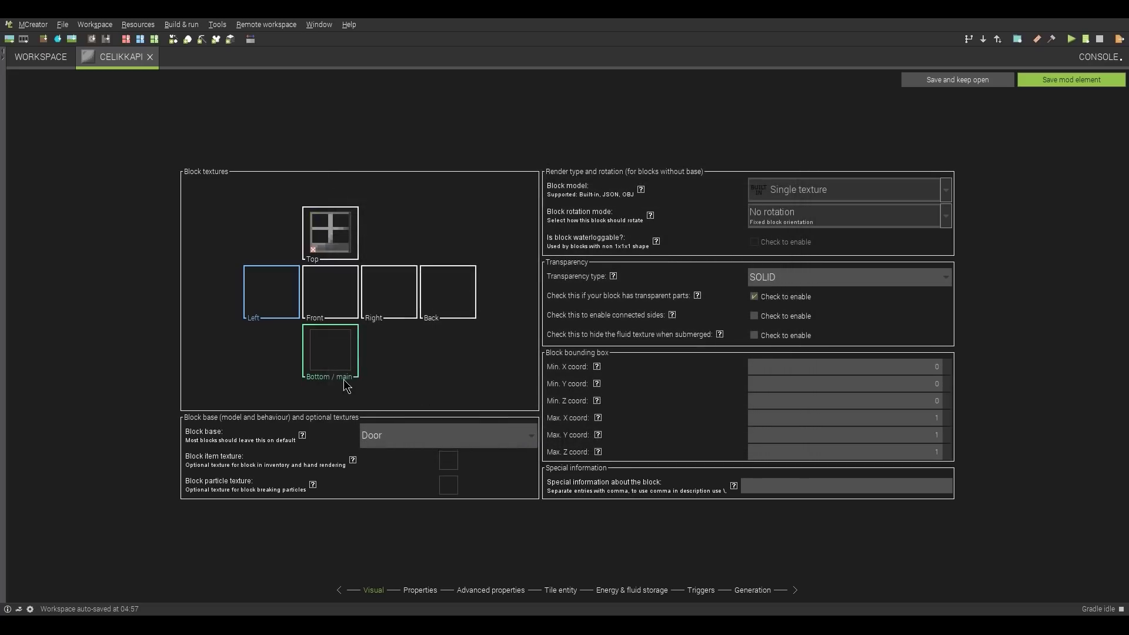
click(327, 348)
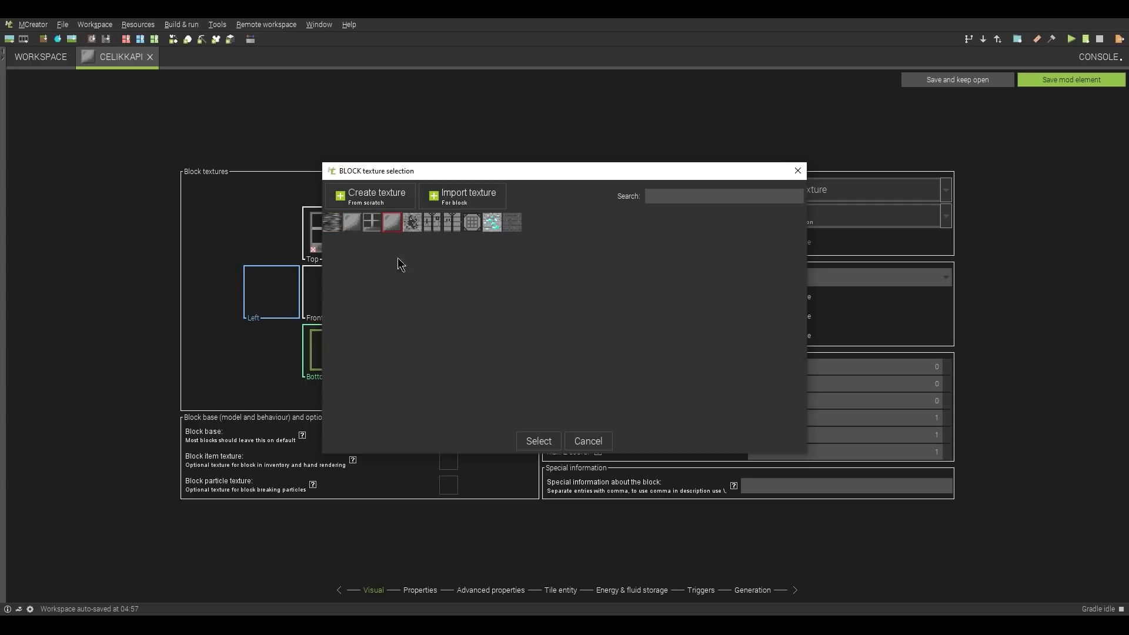
click(395, 234)
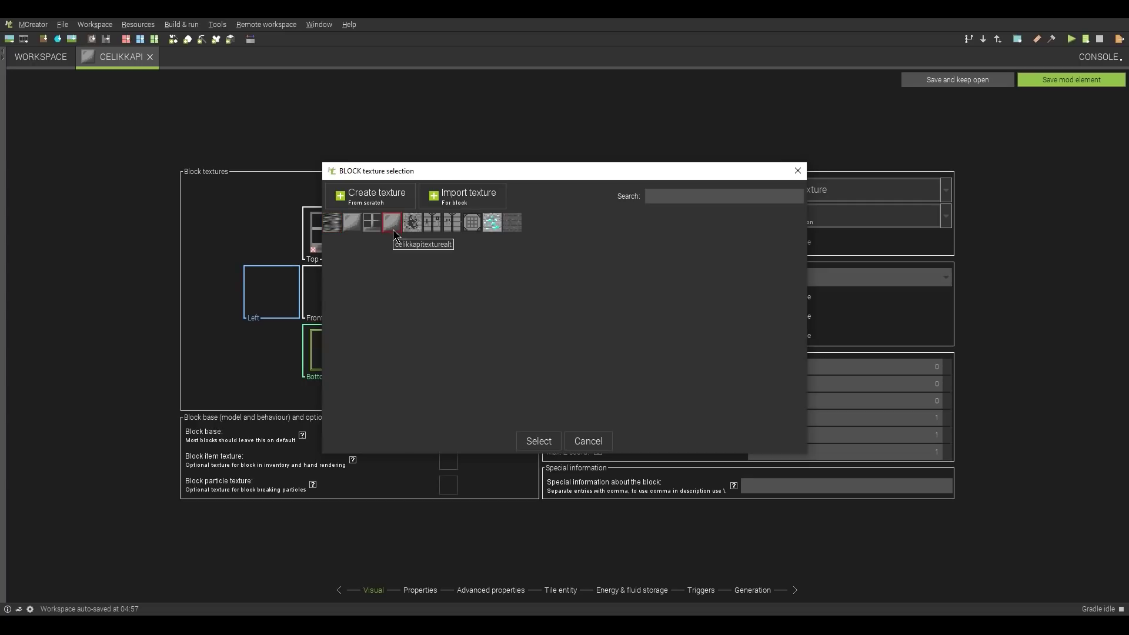
click(537, 442)
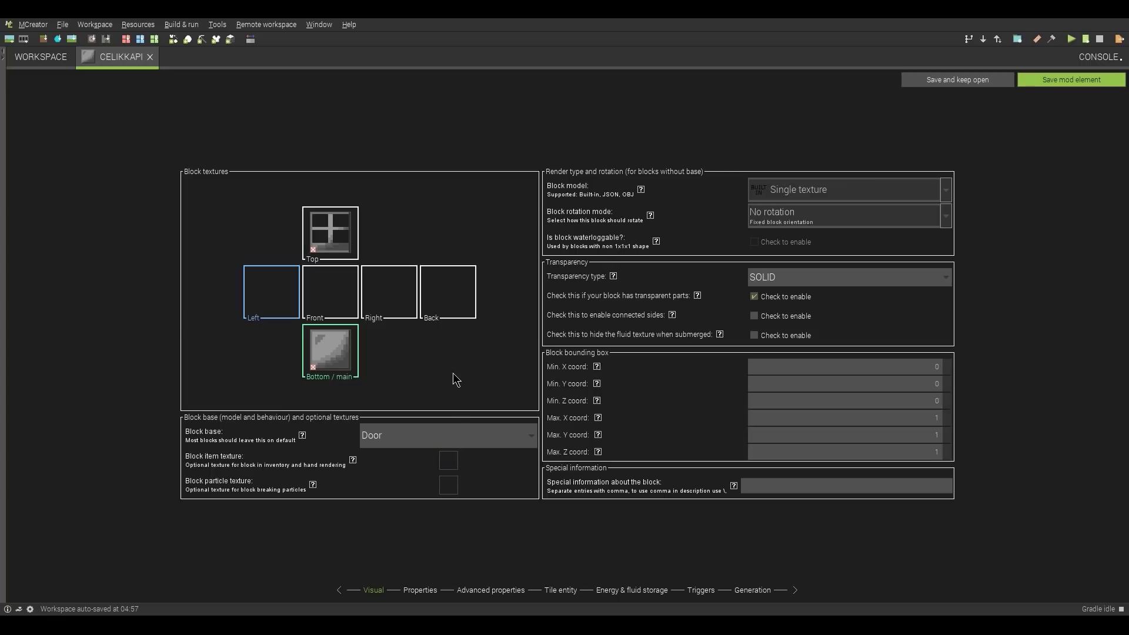
Create a new transparent 16 by 16 image for the block's item texture
click(458, 467)
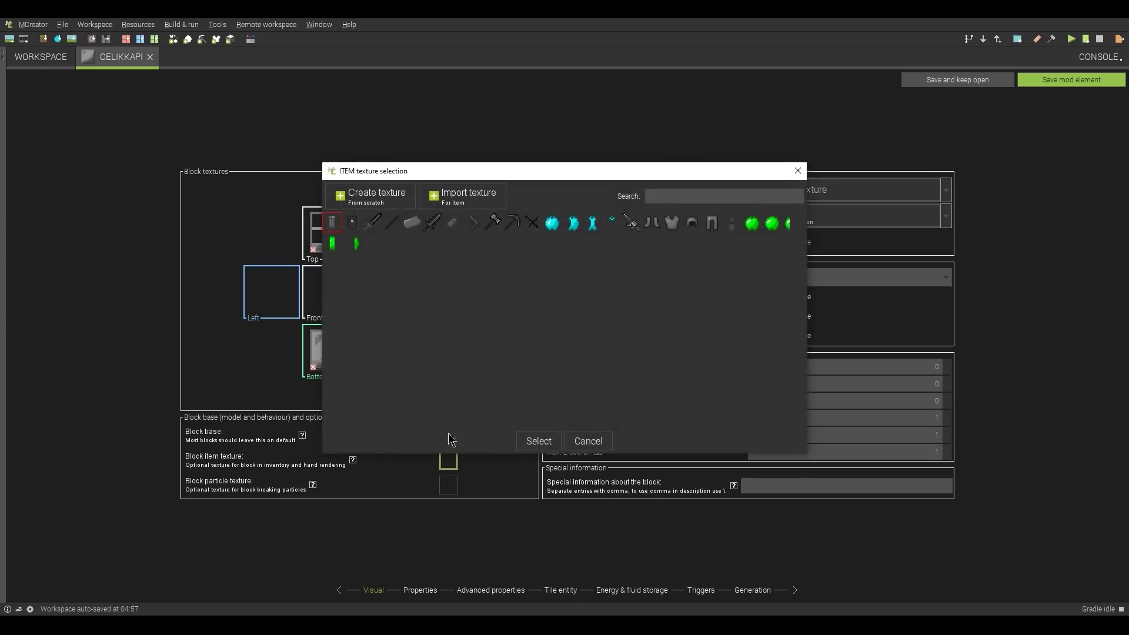
click(376, 196)
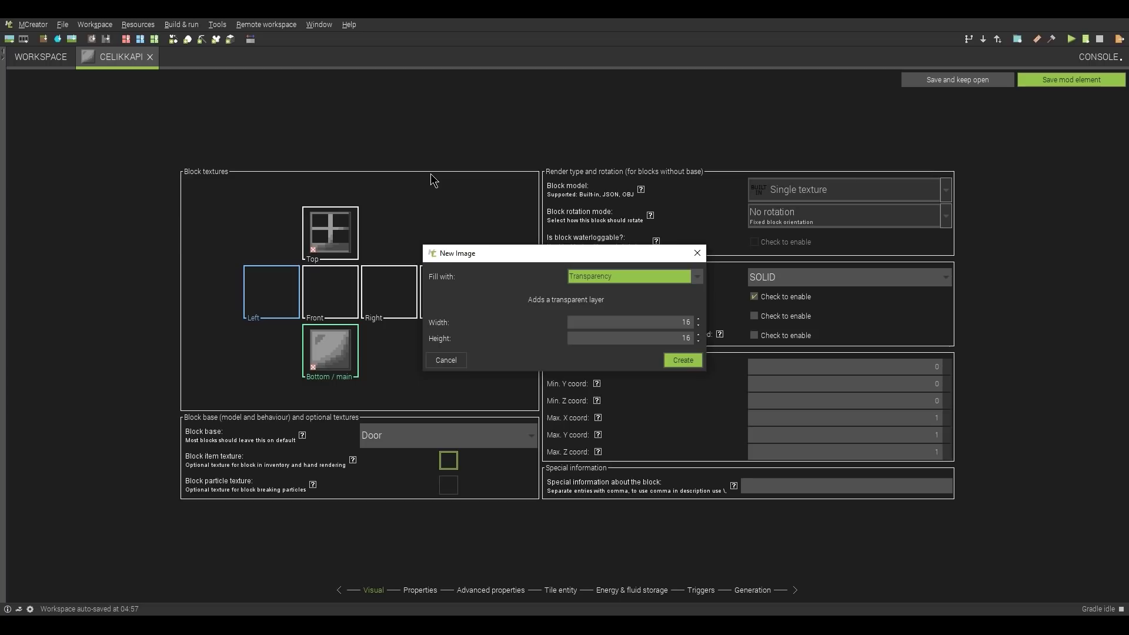
click(682, 361)
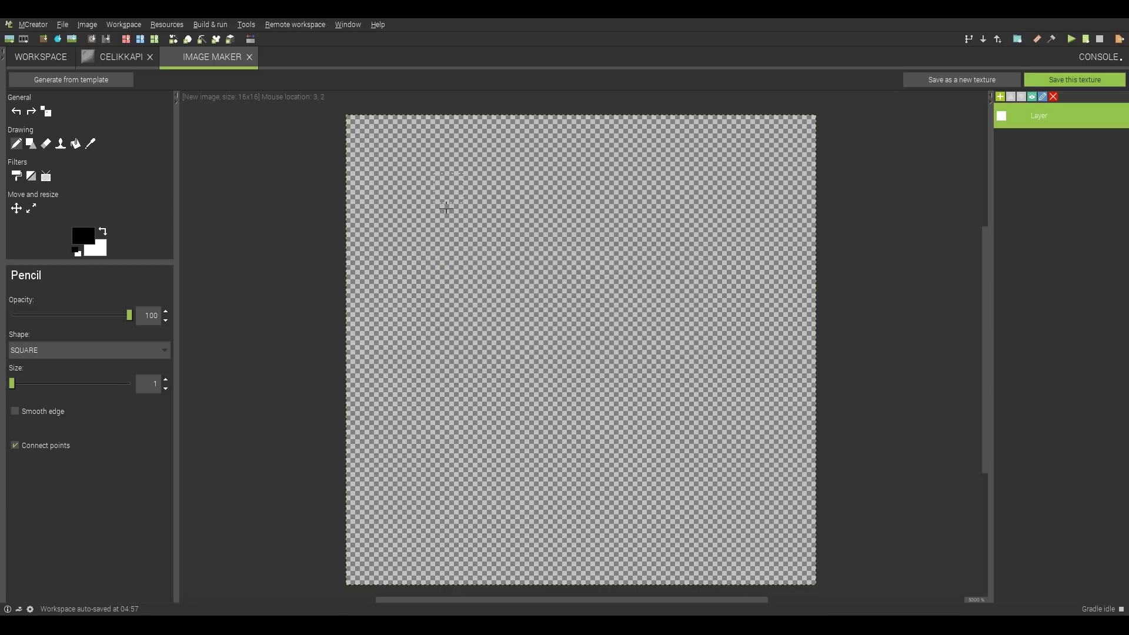
Draw a dark grey rectangular door outline, about 10 pixels wide and 14 pixels tall, centred on the canvas
click(76, 238)
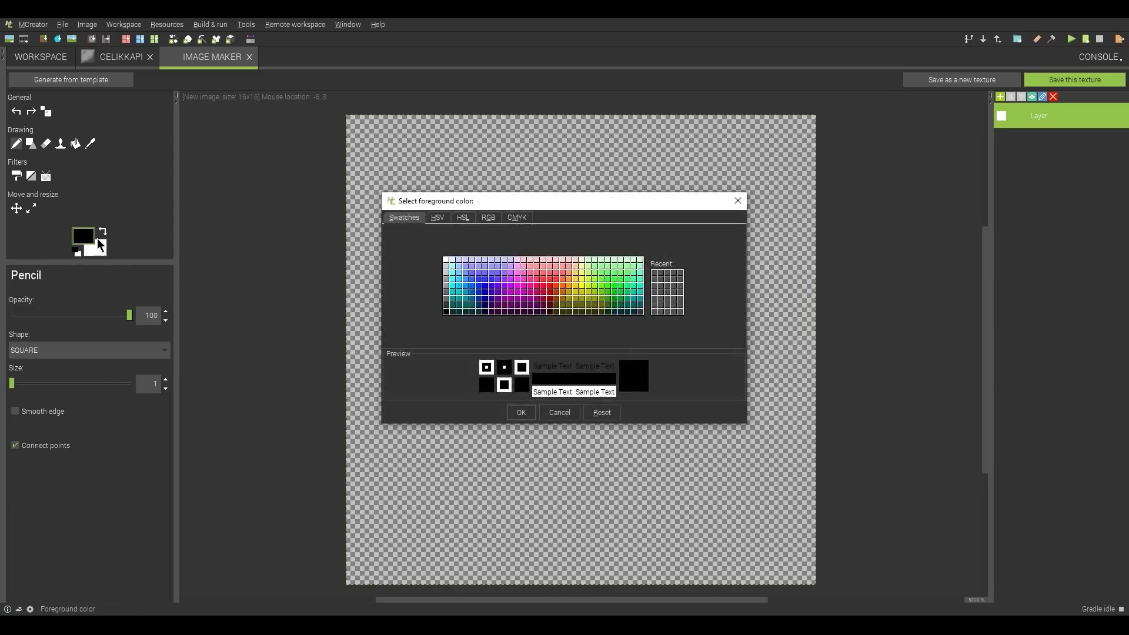
click(446, 312)
click(520, 412)
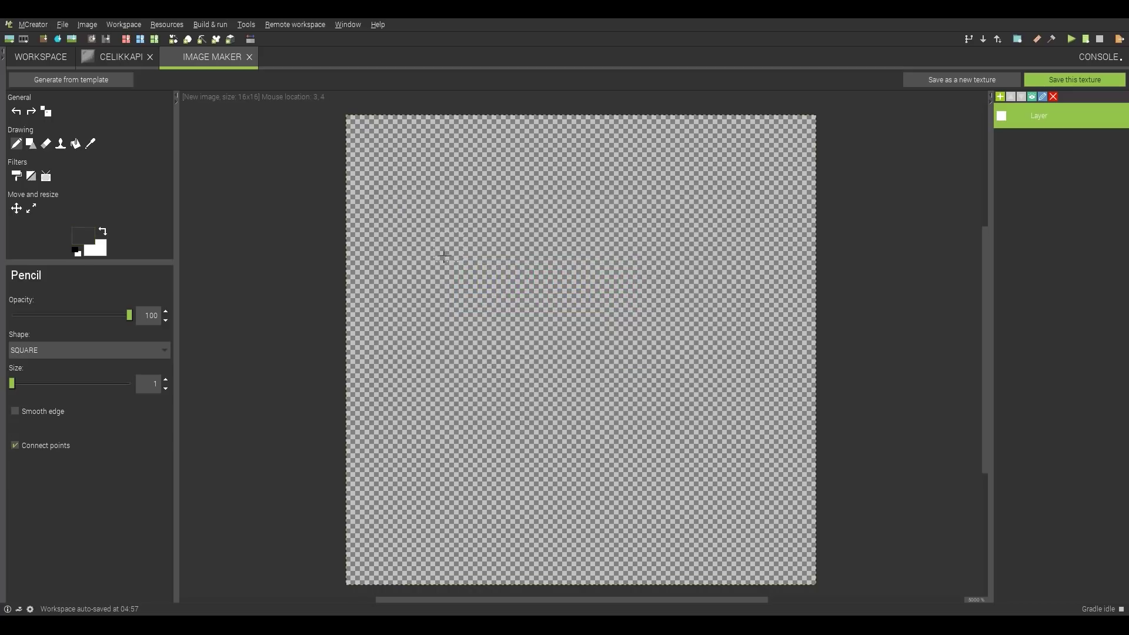
mouse_move(448, 159)
mouse_down()
mouse_move(448, 551)
mouse_move(722, 550)
mouse_up()
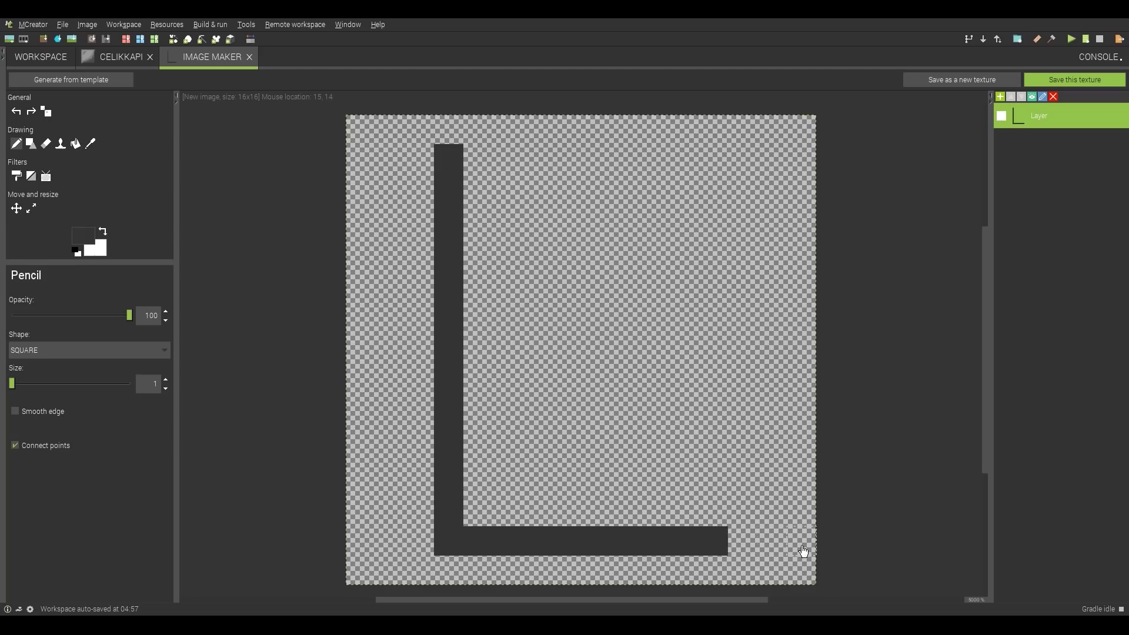
click(721, 501)
drag(721, 500, 712, 165)
drag(488, 159, 704, 160)
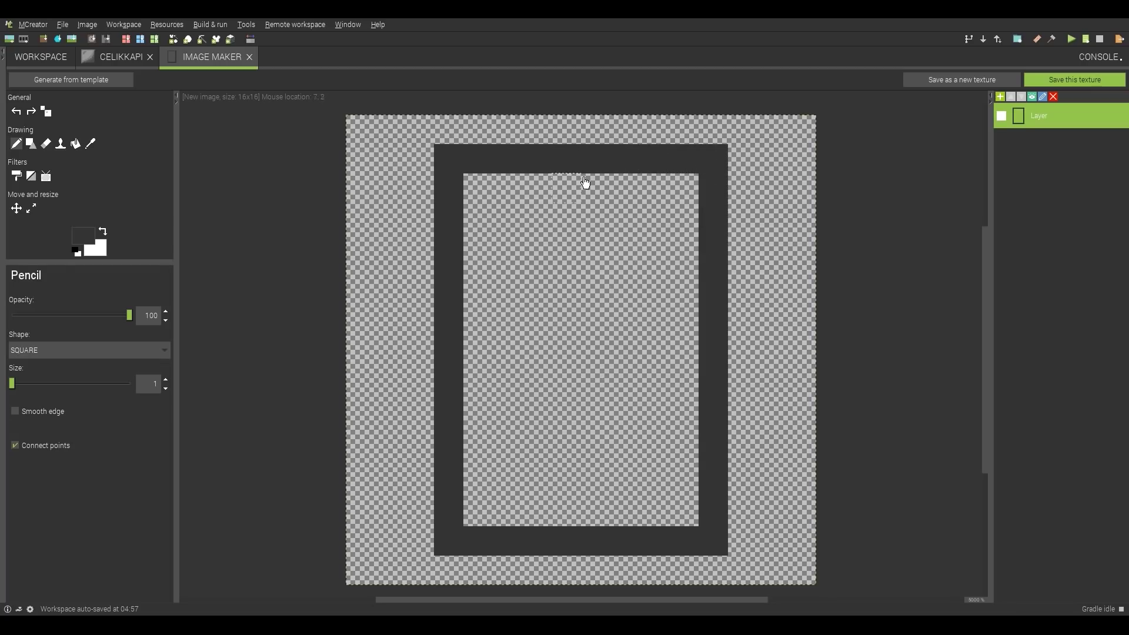
Divide the upper part of the door outline into four windows with a two-pixel-wide vertical bar and two horizontal bars
mouse_move(579, 187)
mouse_down()
mouse_move(578, 280)
mouse_move(594, 212)
mouse_move(602, 287)
mouse_move(591, 333)
mouse_up()
drag(478, 251, 716, 252)
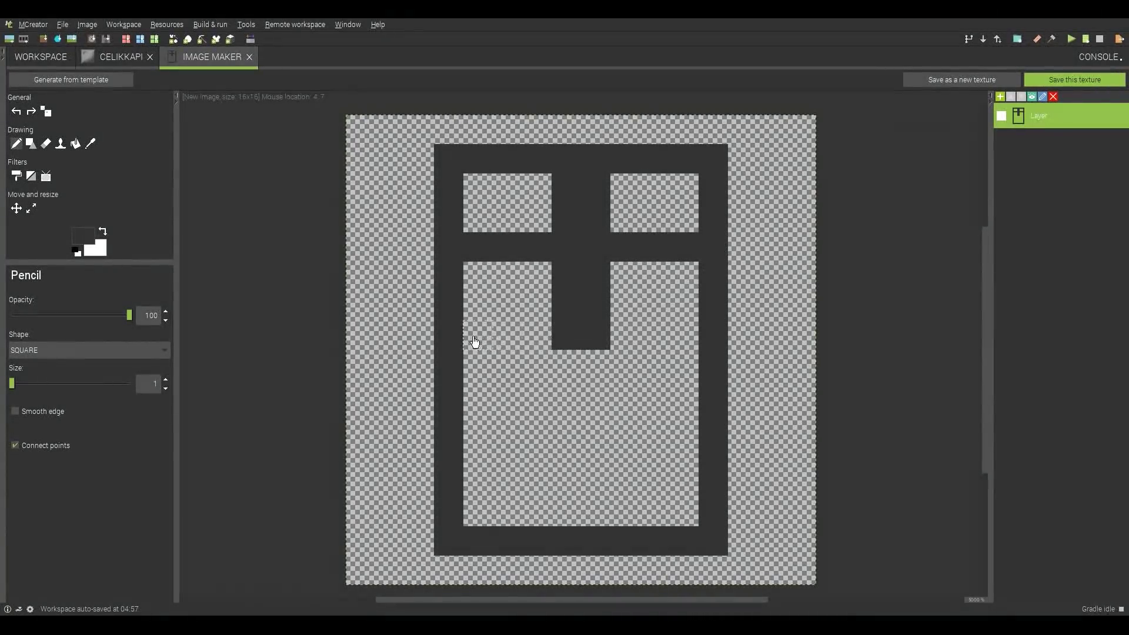
drag(474, 345, 712, 343)
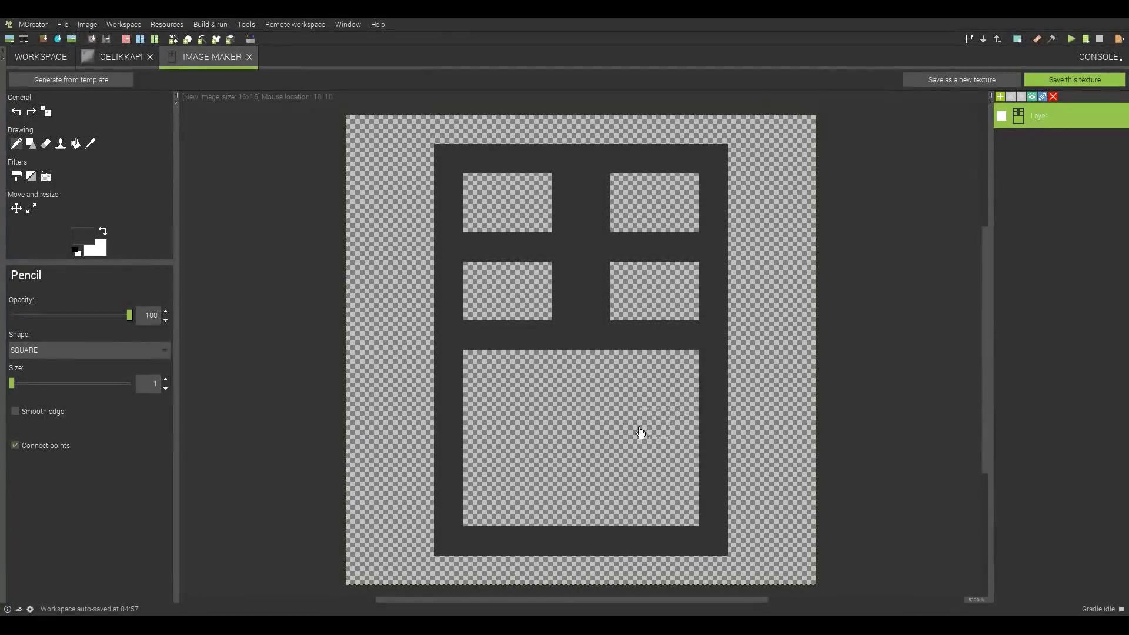
Add a two-pixel dark handle to the door's lower panel and fill the rest of that panel with medium grey
click(506, 393)
click(537, 395)
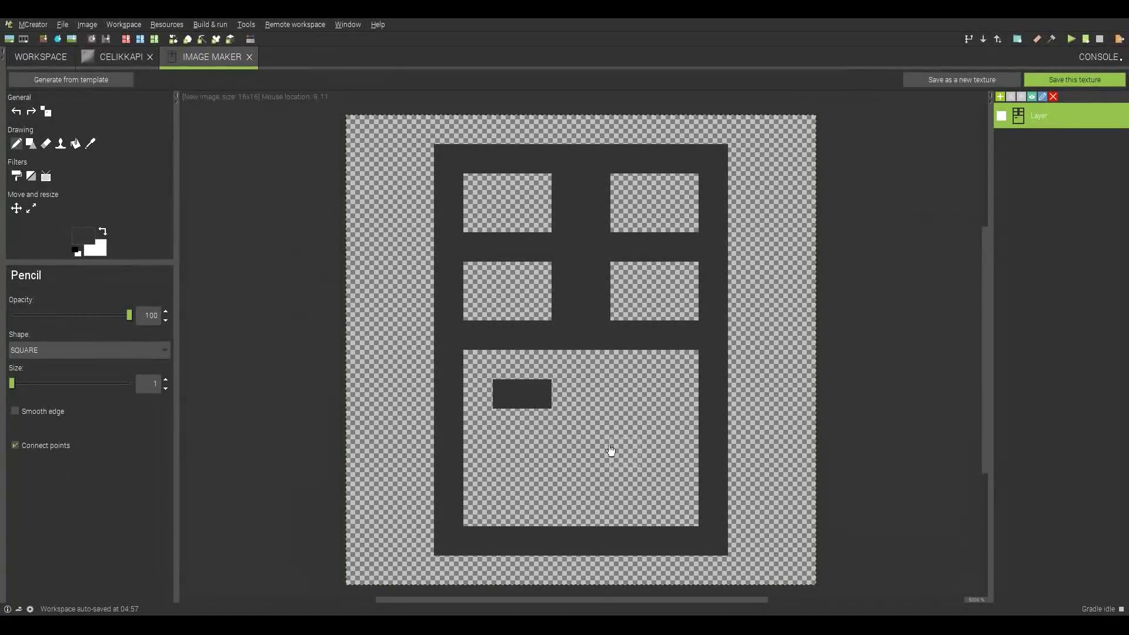
click(85, 235)
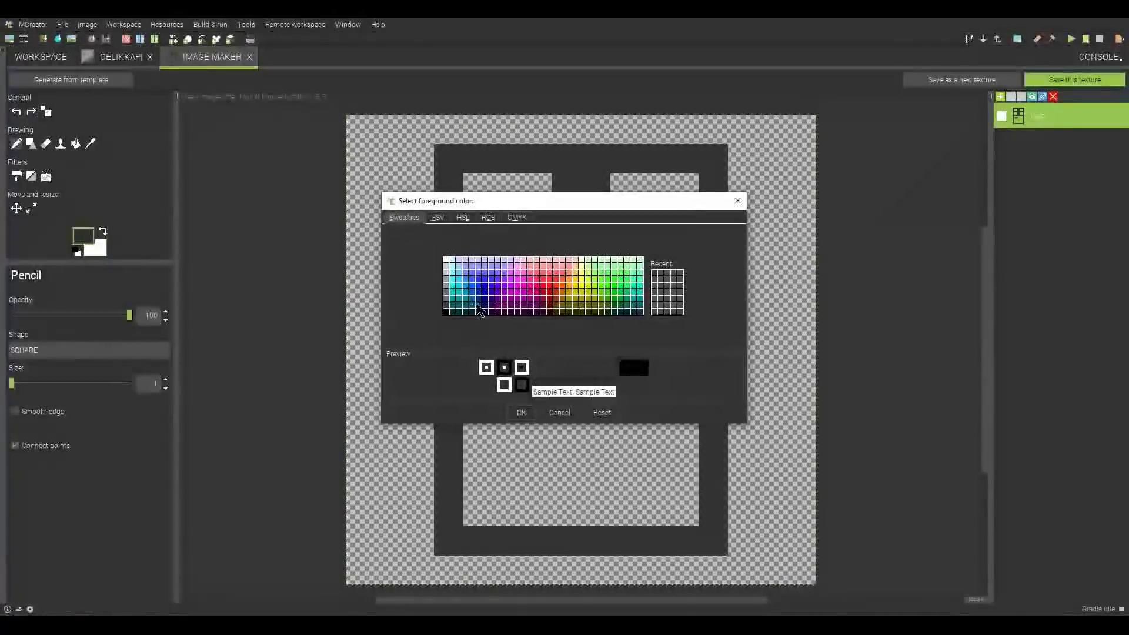
click(447, 307)
click(521, 412)
mouse_move(477, 365)
mouse_down()
mouse_move(659, 376)
mouse_move(683, 436)
mouse_move(661, 507)
mouse_move(633, 418)
mouse_move(611, 495)
mouse_move(581, 498)
mouse_move(541, 443)
mouse_move(524, 492)
mouse_move(479, 433)
mouse_move(478, 392)
mouse_up()
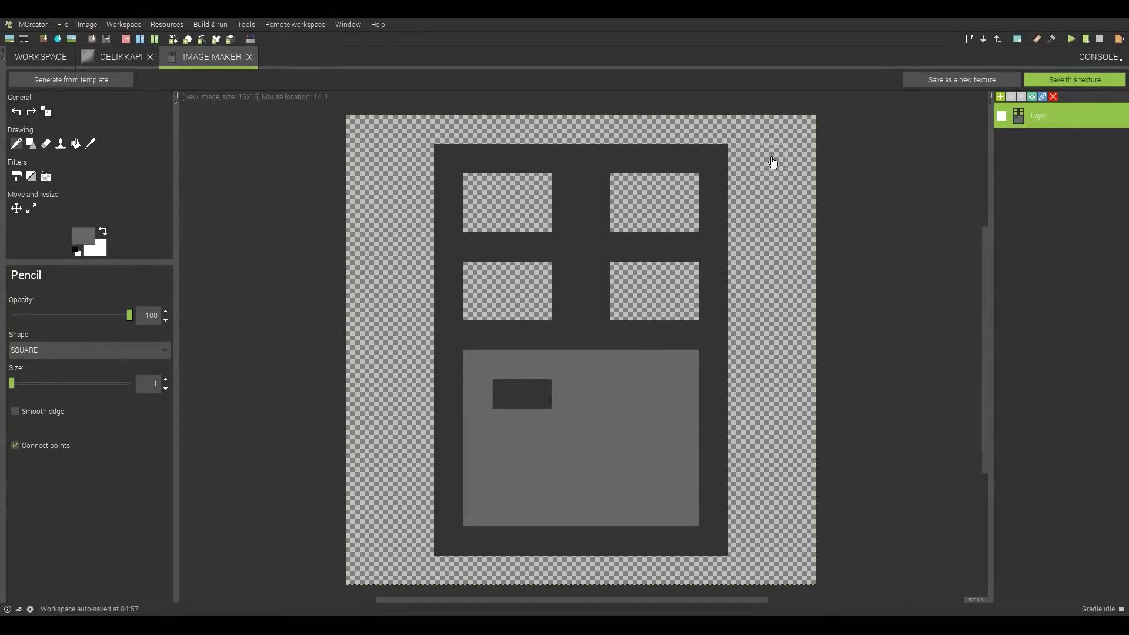
Save the drawing as an item texture named celikkapiitem and assign it as the block item texture
click(1069, 80)
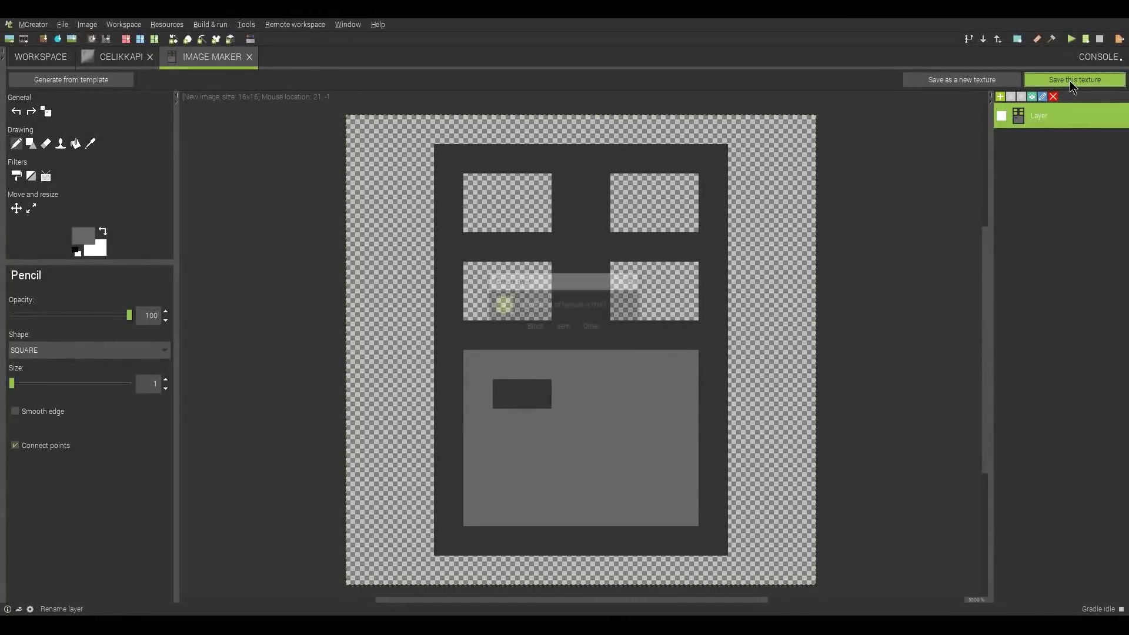
click(563, 328)
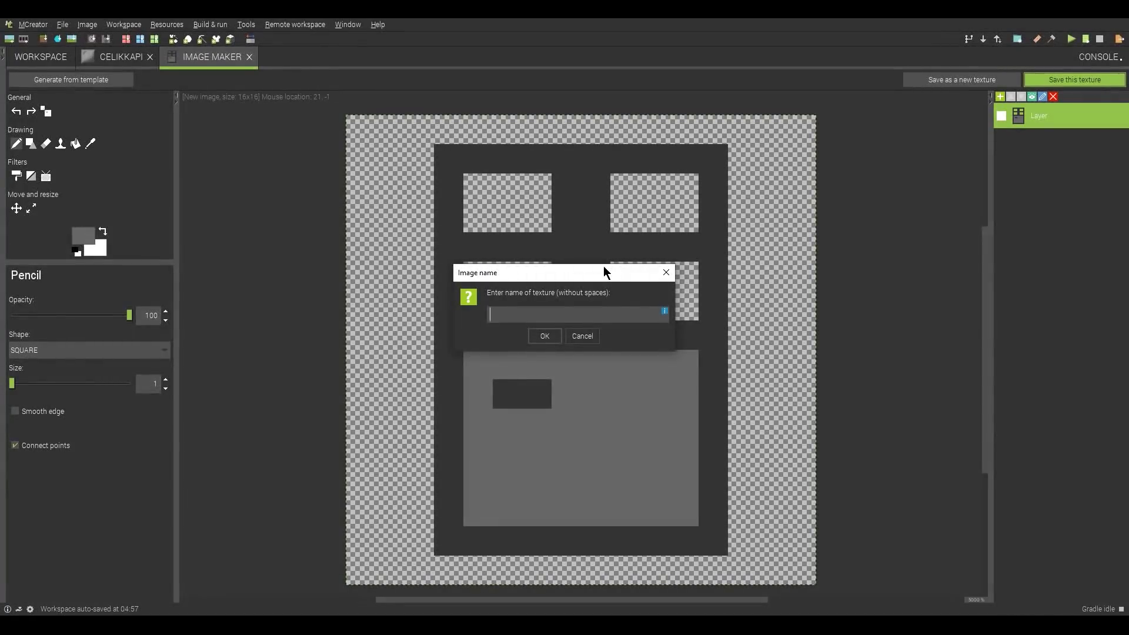
text(celikkapiitem)
click(546, 335)
click(274, 57)
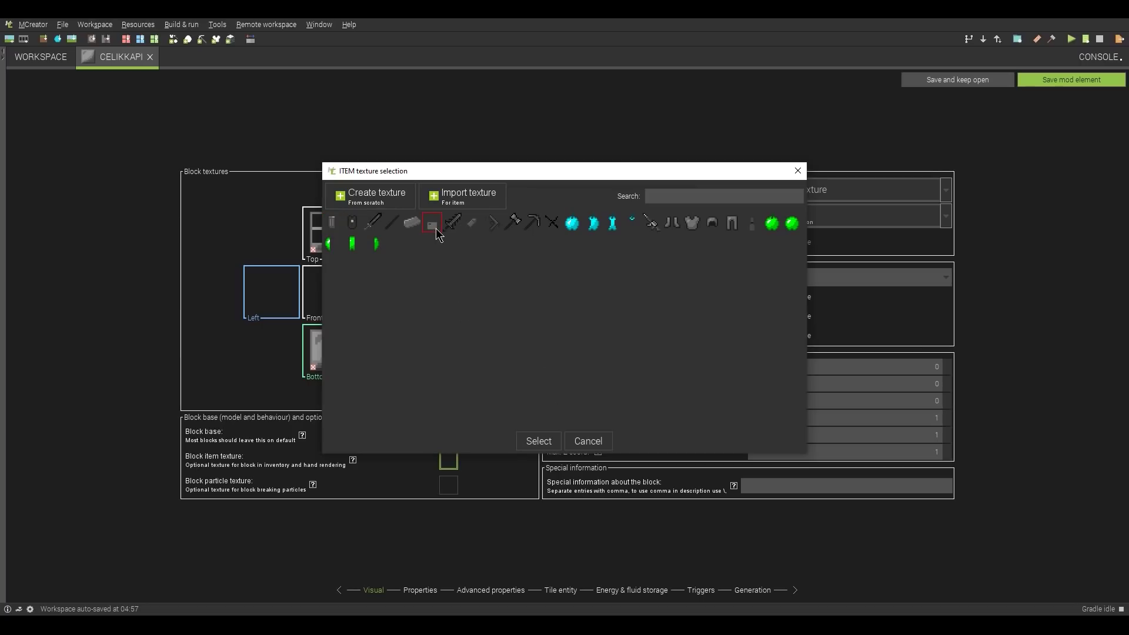
click(539, 441)
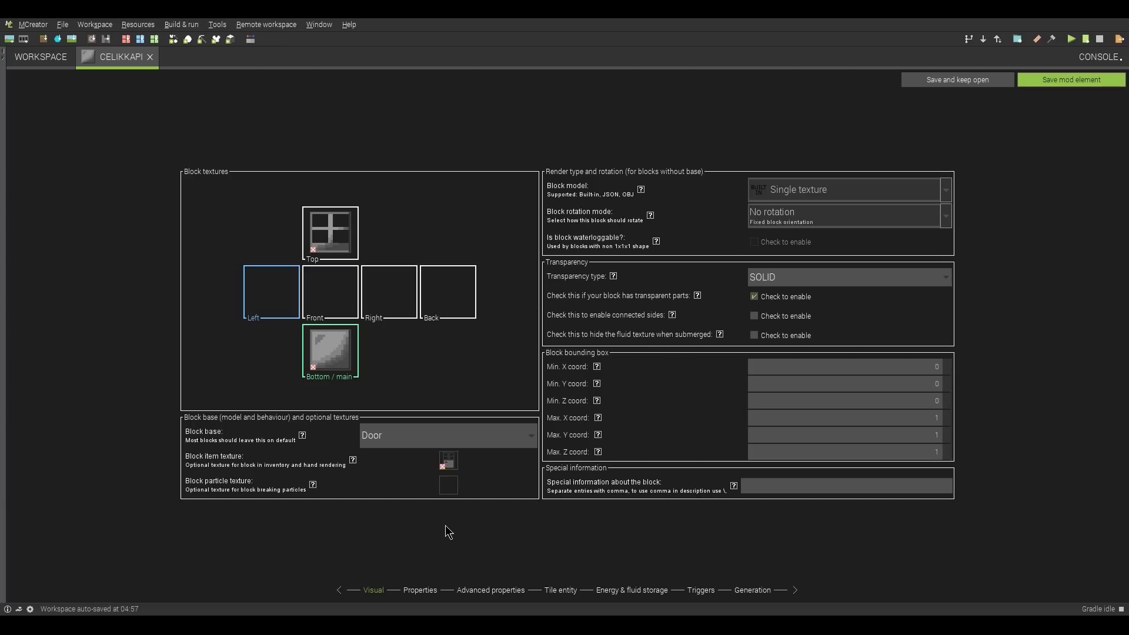
Set the block's material to IRON and its creative inventory category to DECORATIONS
click(417, 590)
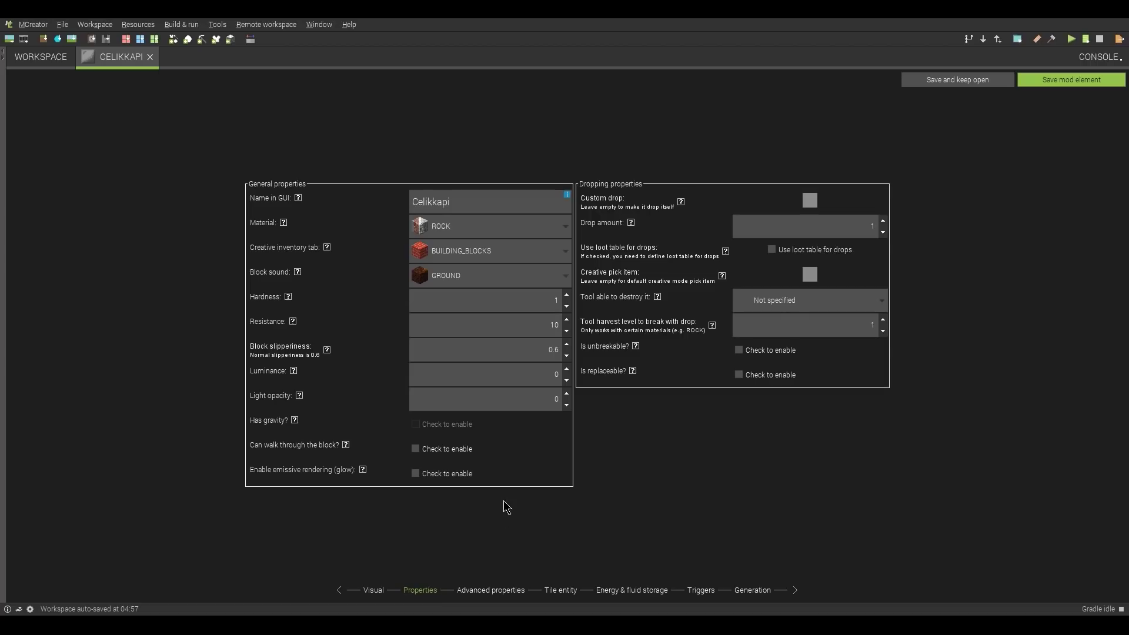
click(490, 232)
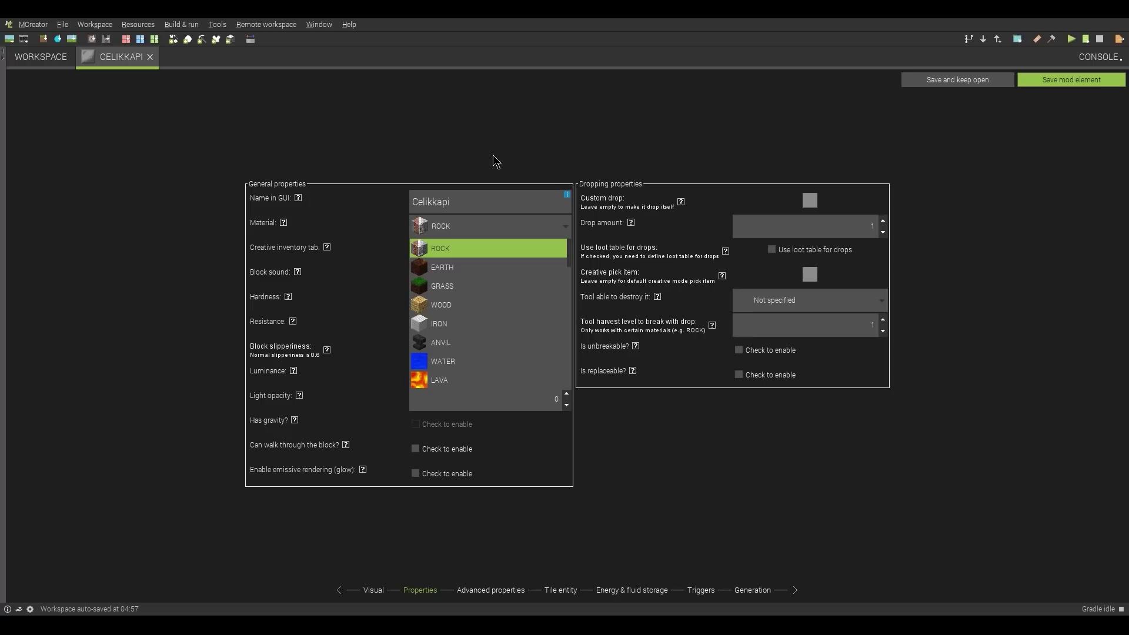
click(481, 331)
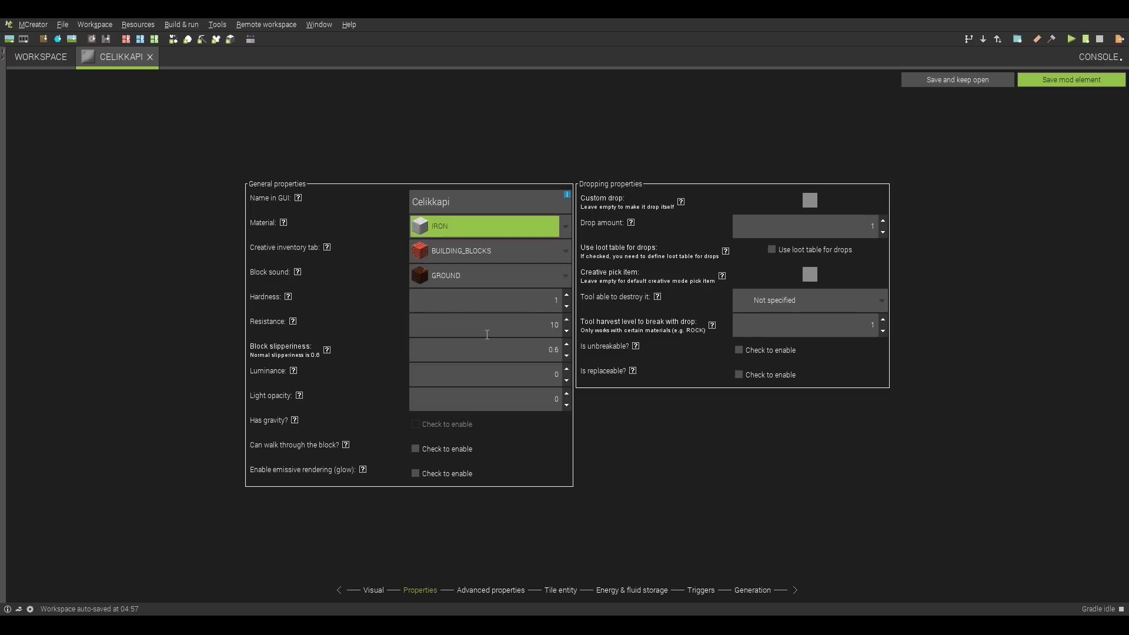
click(467, 258)
click(455, 291)
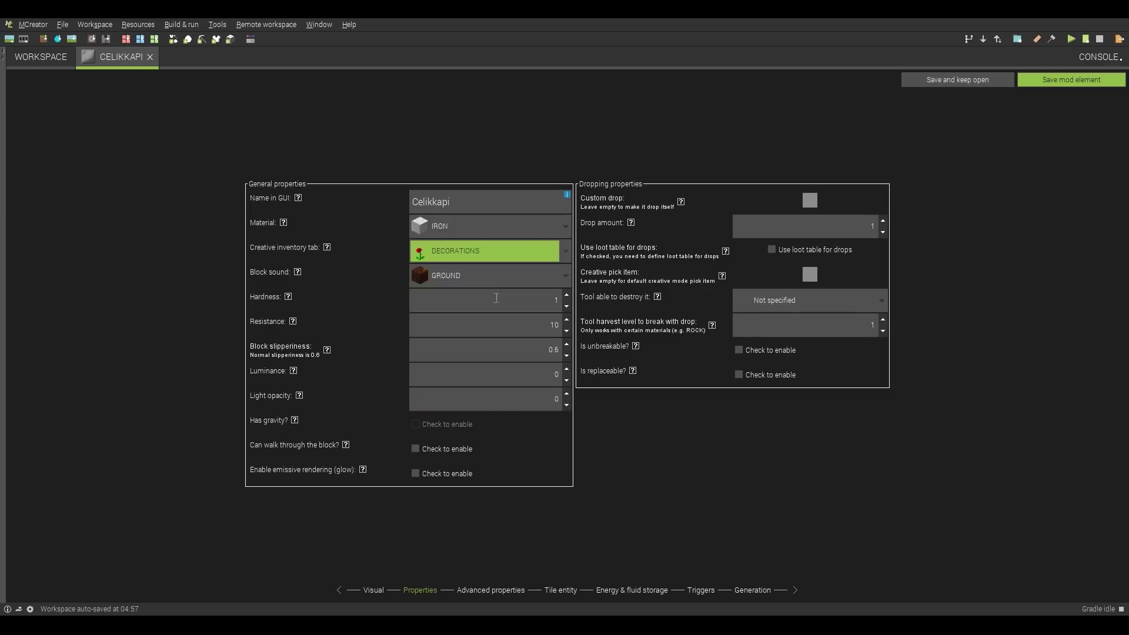
Set the block sound to METAL
click(482, 275)
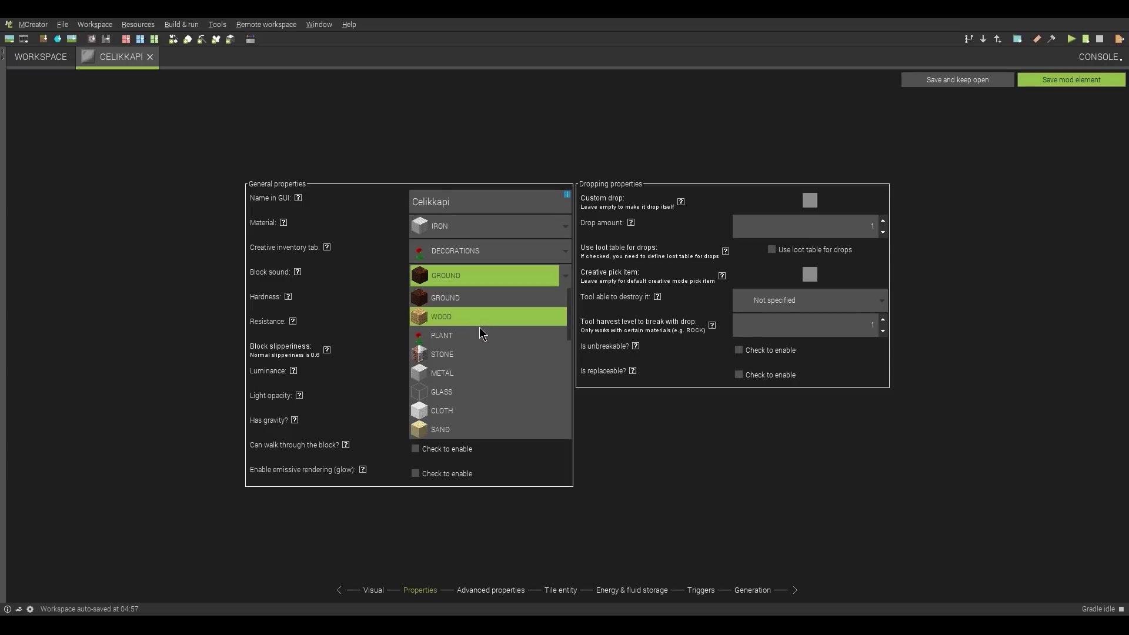
click(479, 320)
click(475, 278)
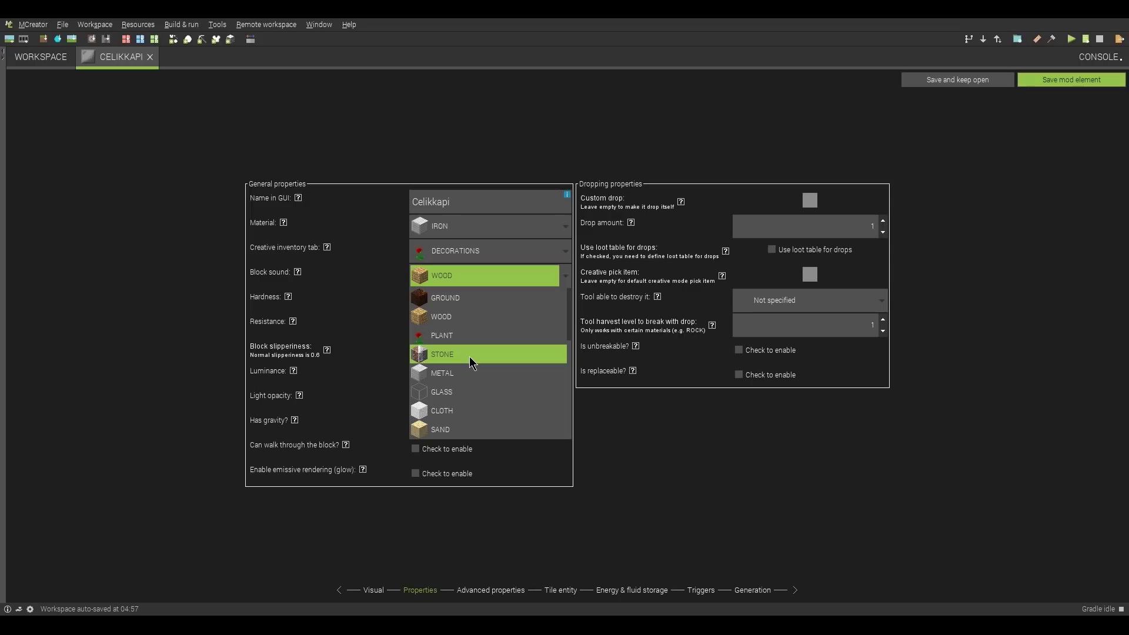
click(469, 376)
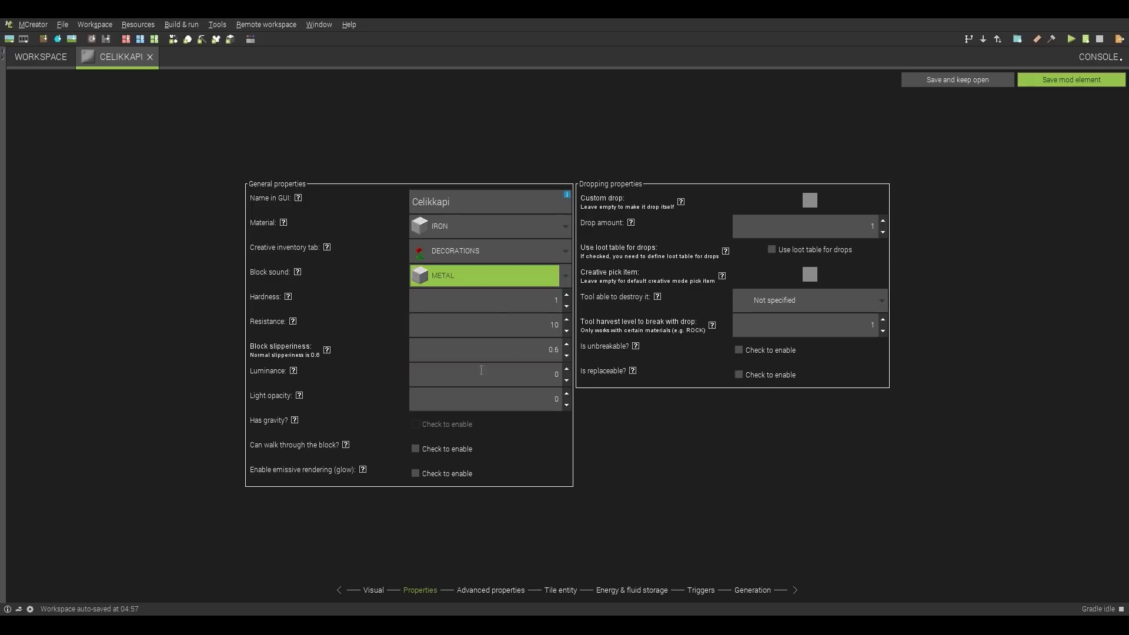
Try HONEY as the block sound, and return the sound to METAL
click(475, 274)
scroll(492, 384, down, 5)
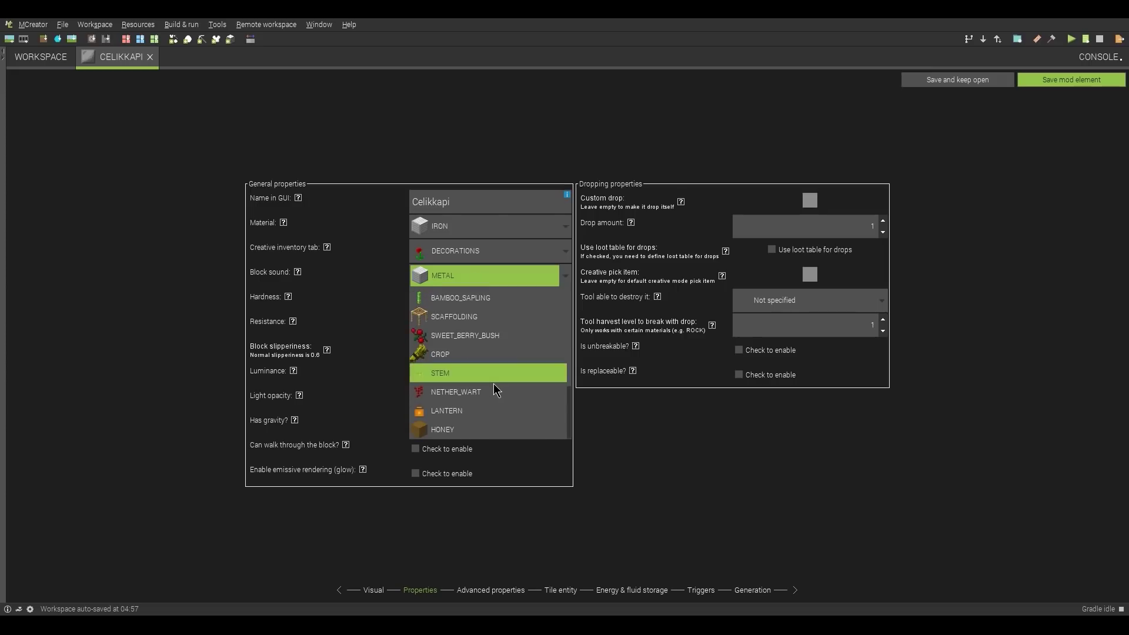
click(492, 435)
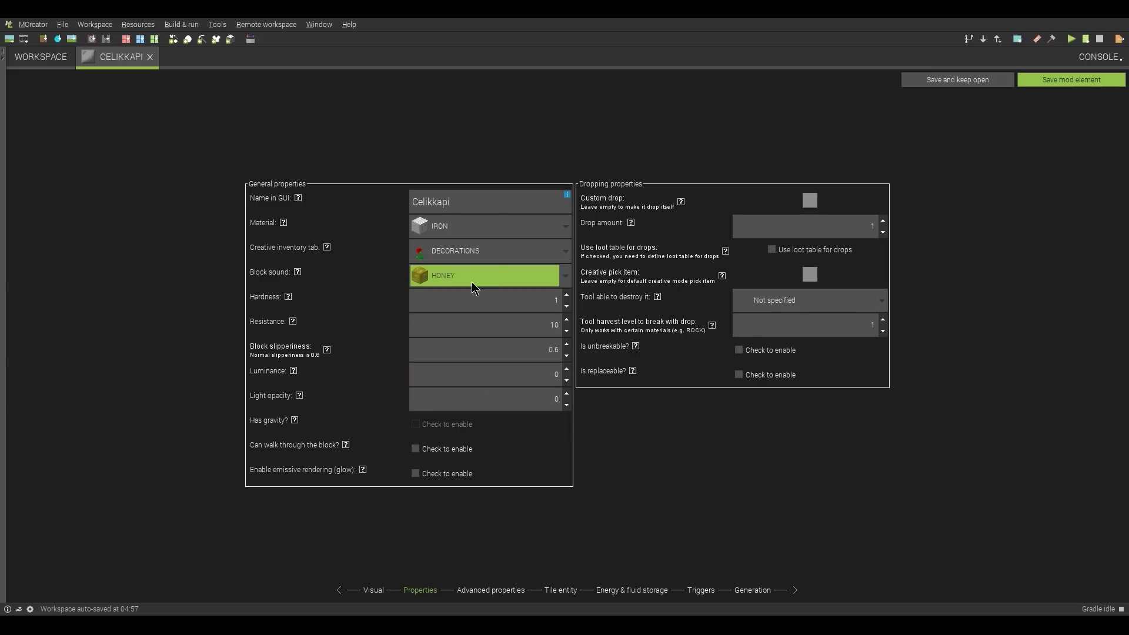
click(471, 280)
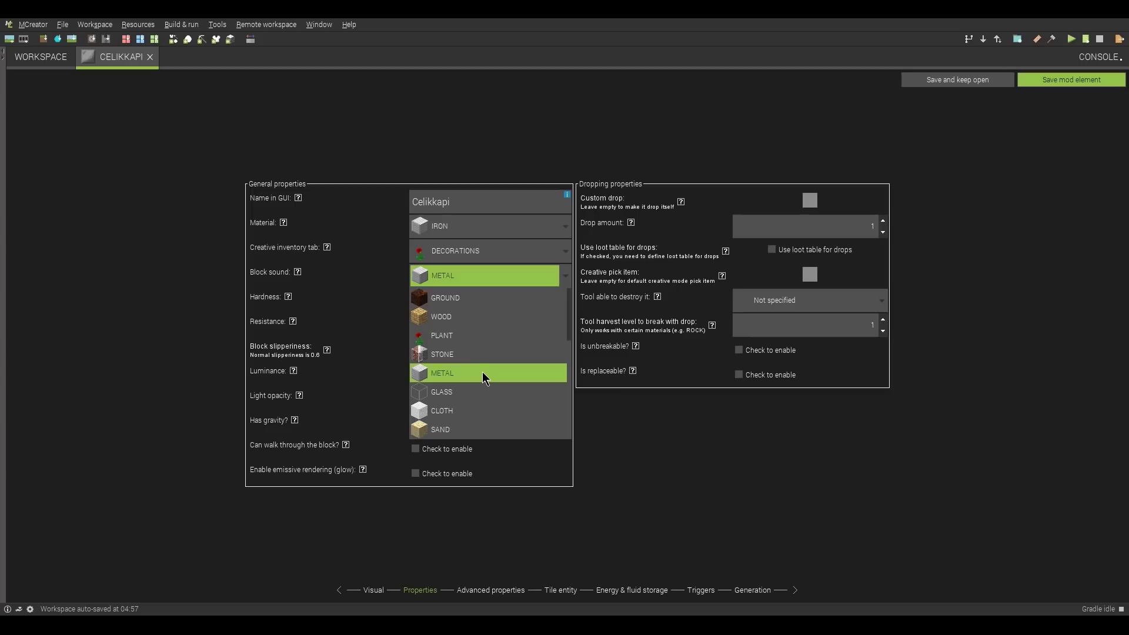
click(482, 374)
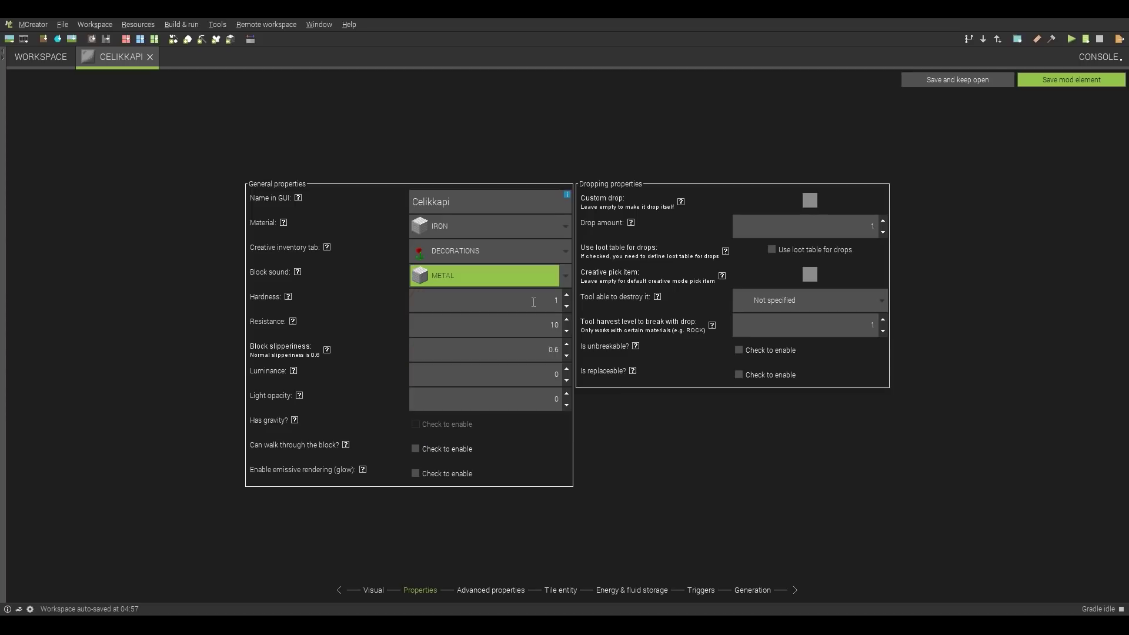
Set the block's resistance to 50
click(533, 302)
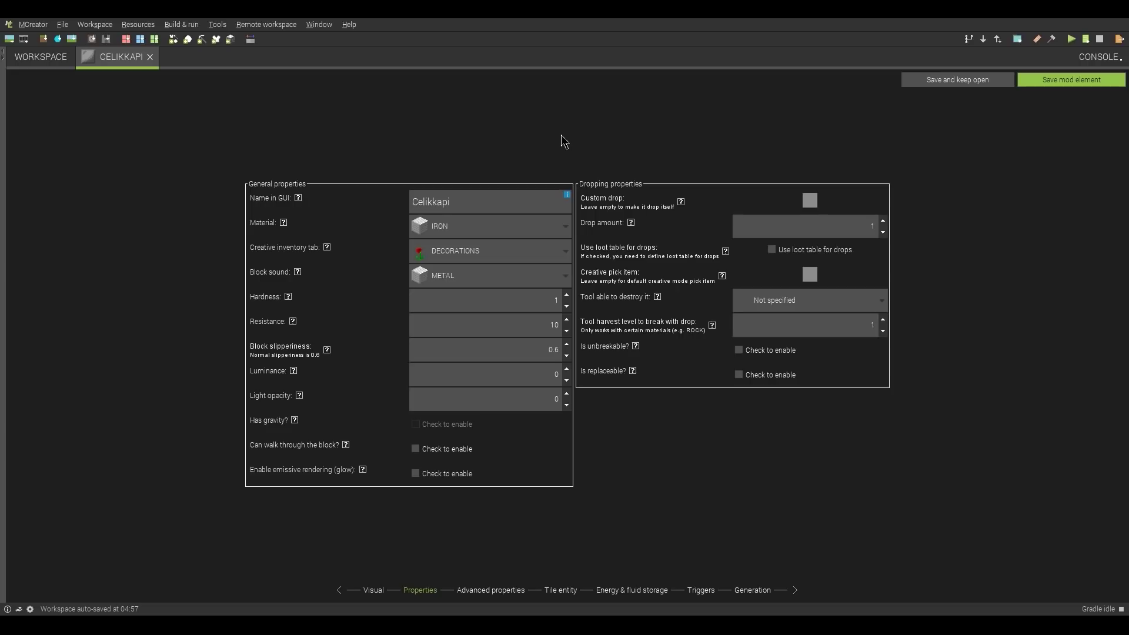
key(ctrl+a)
click(548, 335)
key(BackSpace)
key(BackSpace)
text(50)
Set pickaxe as the tool able to destroy the block and reselect IRON as the material
click(799, 302)
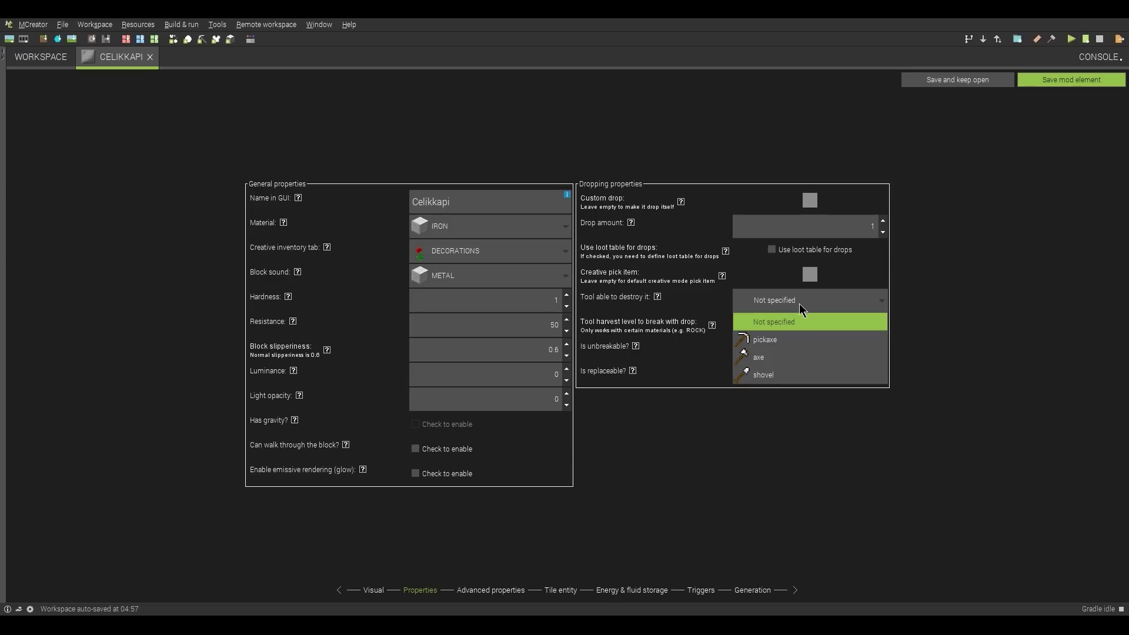
click(799, 340)
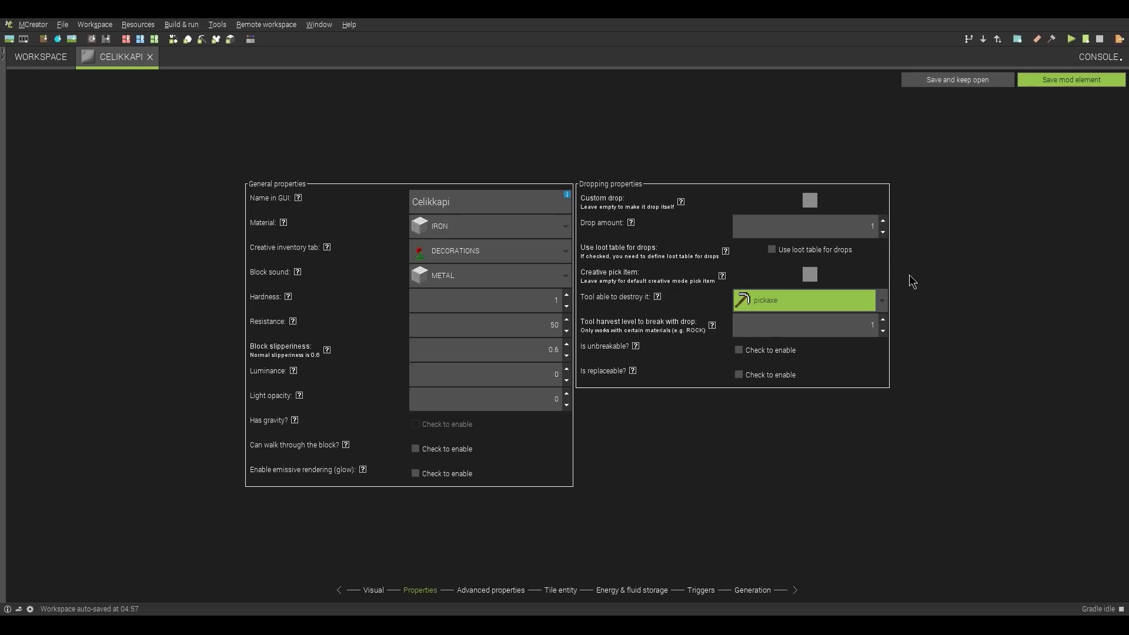
click(455, 230)
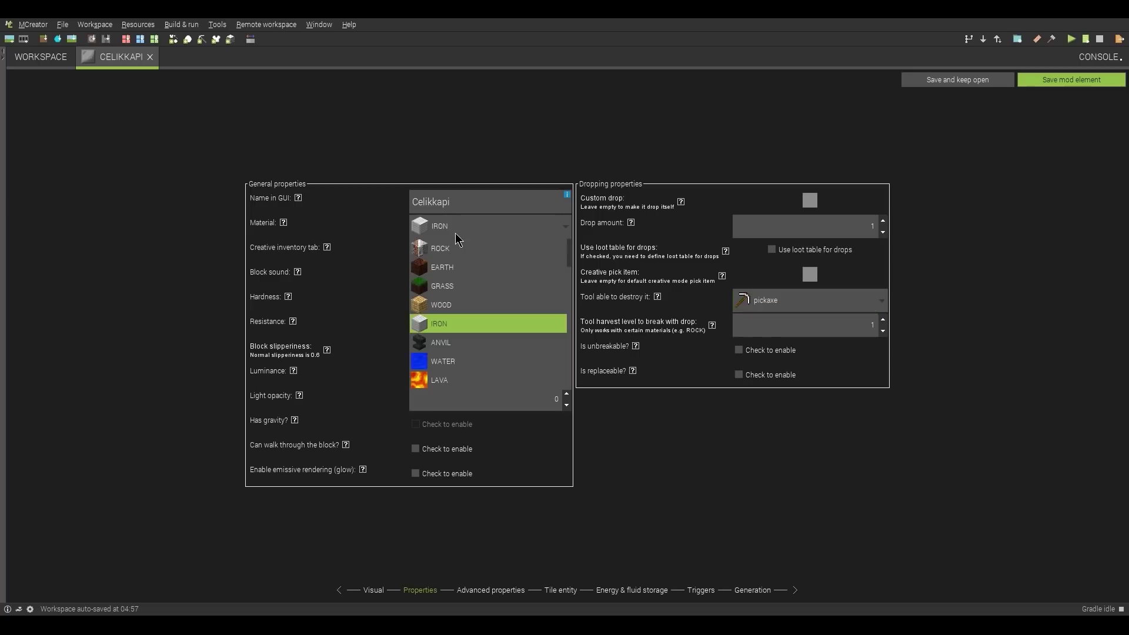
click(497, 326)
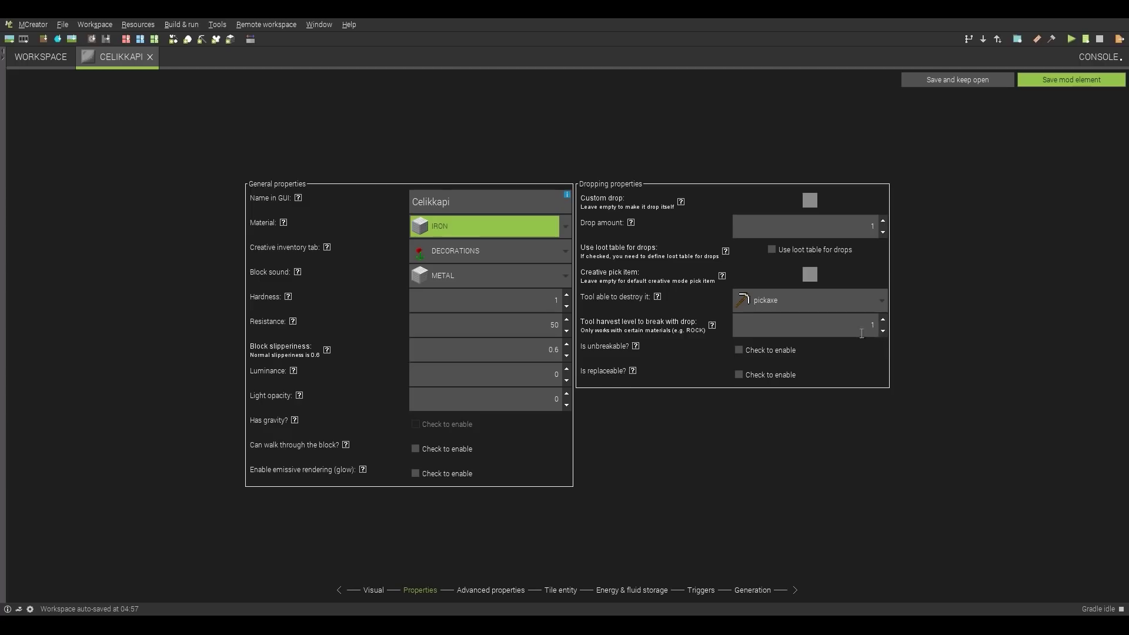
Read the help on the tool harvest level, and try the unbreakable option on and off
click(713, 326)
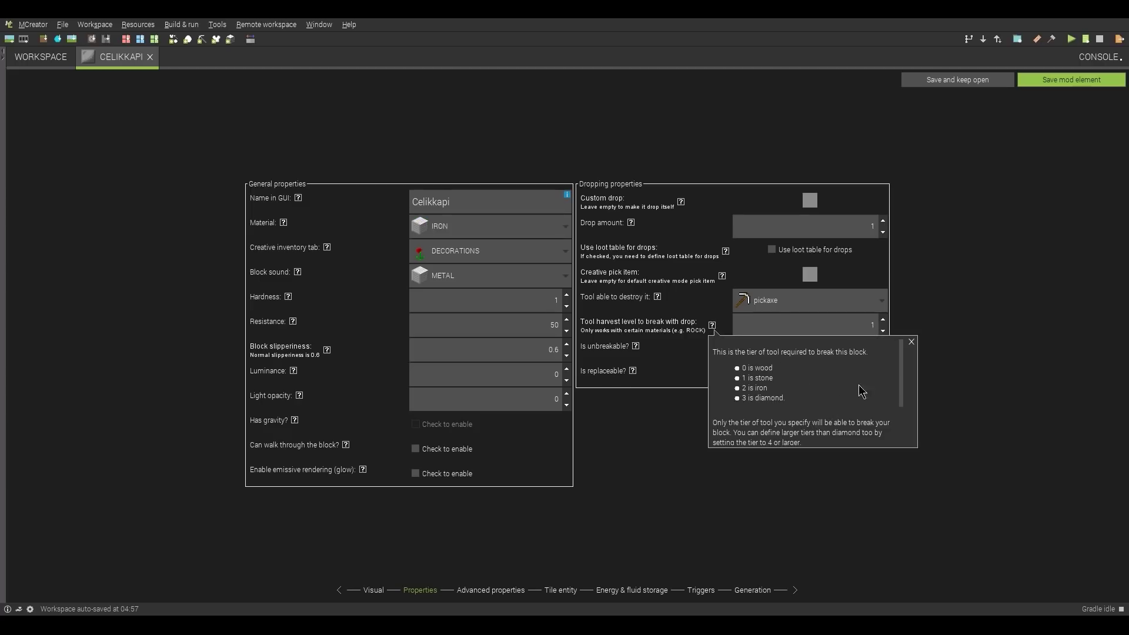
click(912, 342)
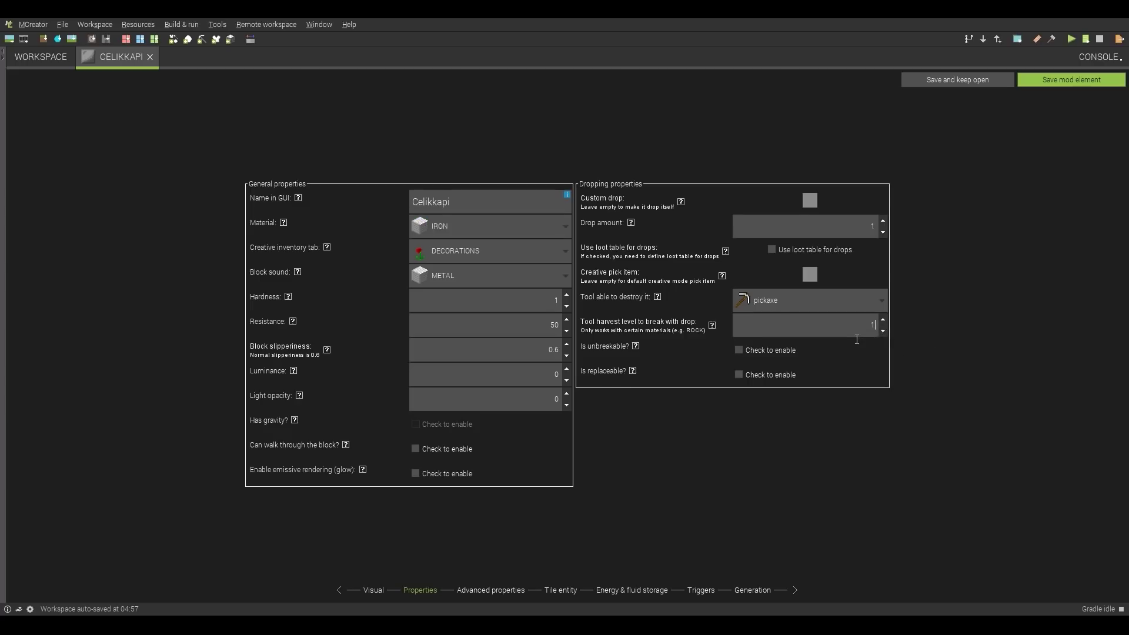
click(712, 326)
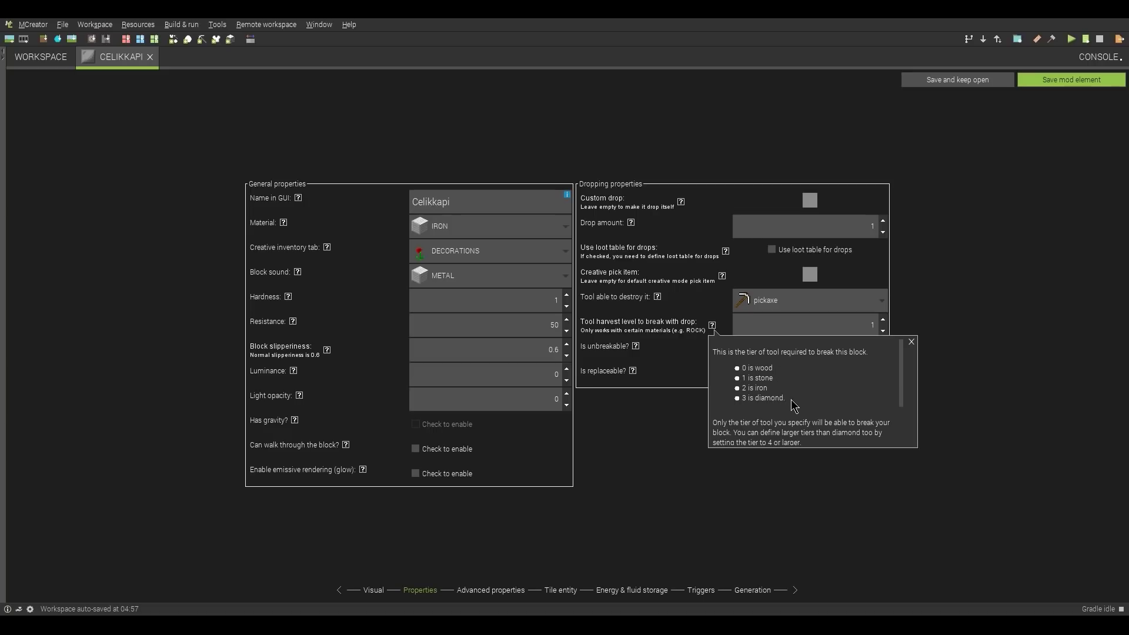
click(911, 341)
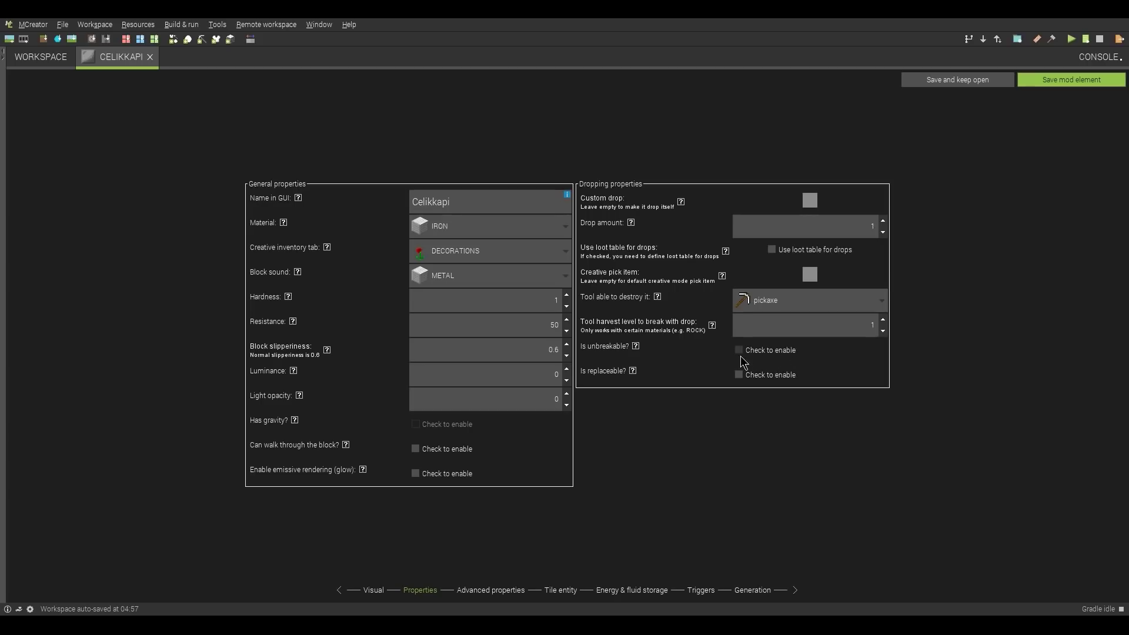
click(740, 354)
click(740, 355)
Review the block's advanced properties and the available particle types
click(491, 593)
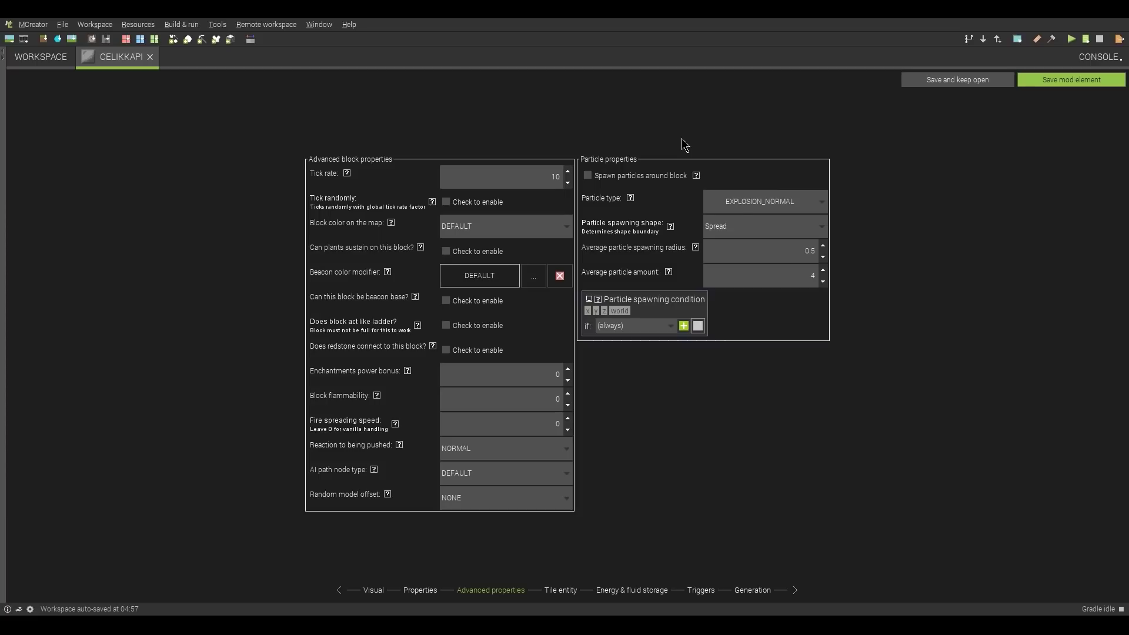
click(763, 207)
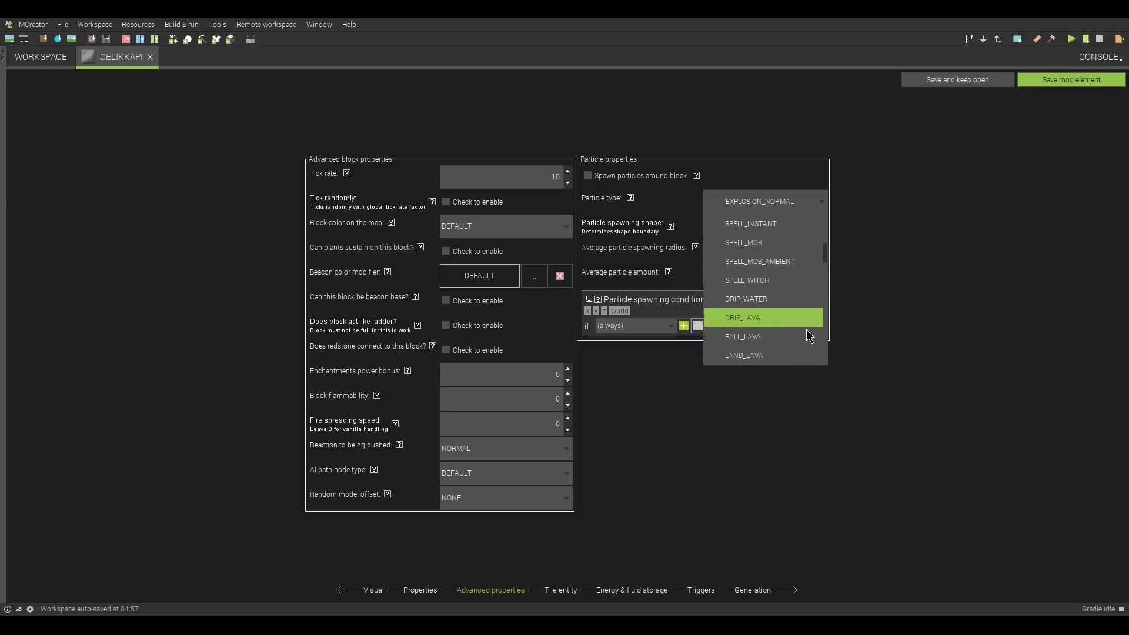
click(842, 223)
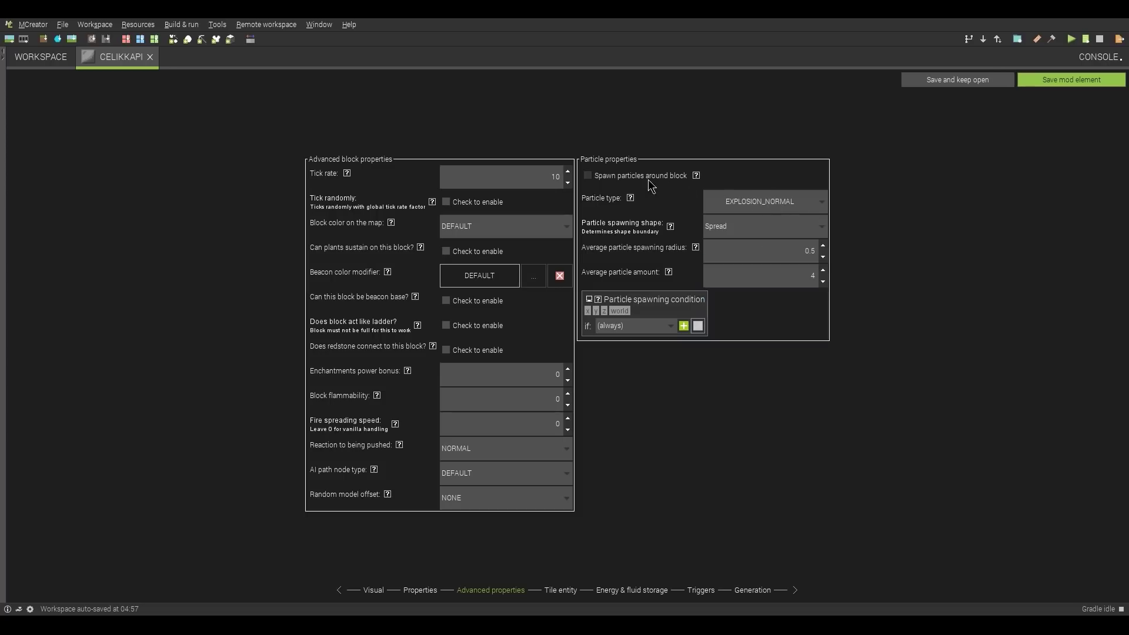
click(608, 183)
Review the tile entity, energy and fluid storage, trigger and generation settings, and save the Celikkapi mod element
click(568, 594)
click(641, 593)
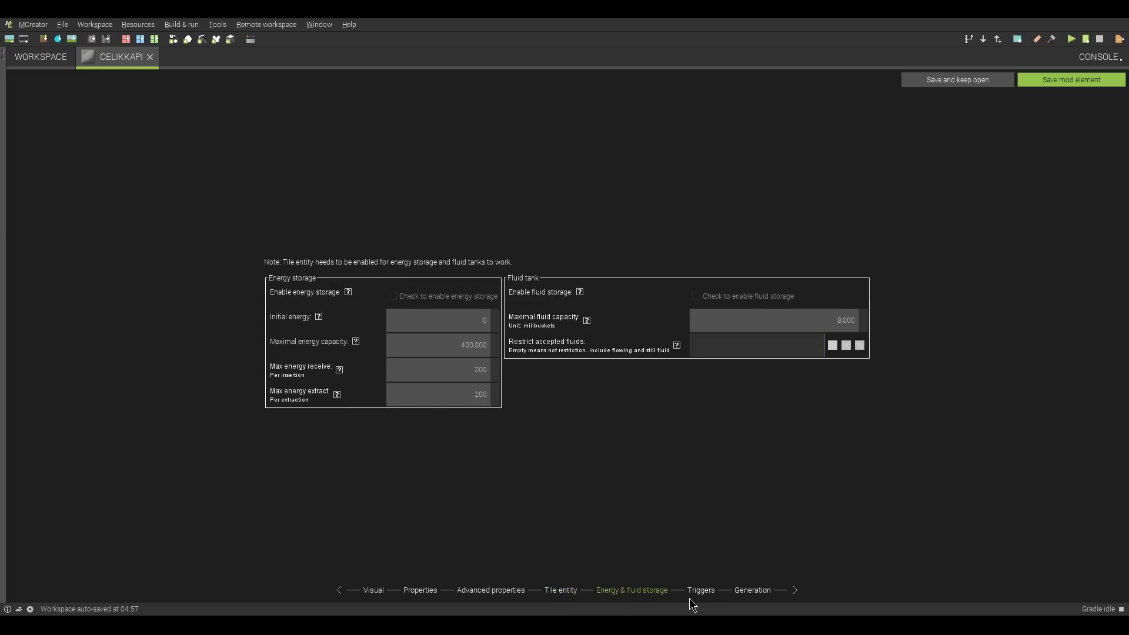
click(702, 591)
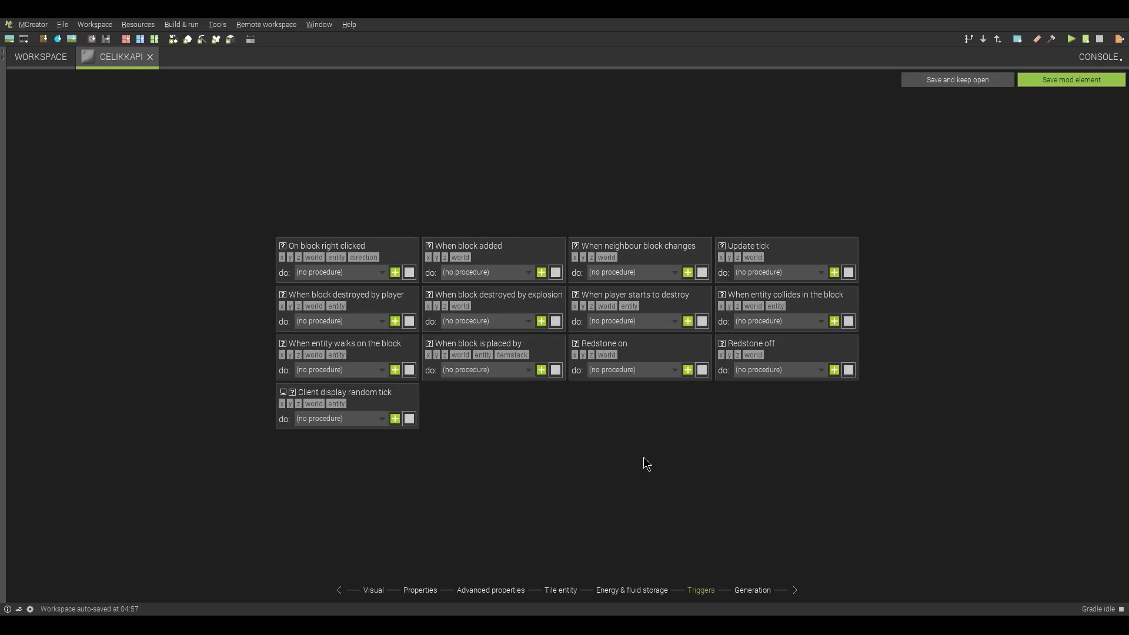
click(752, 589)
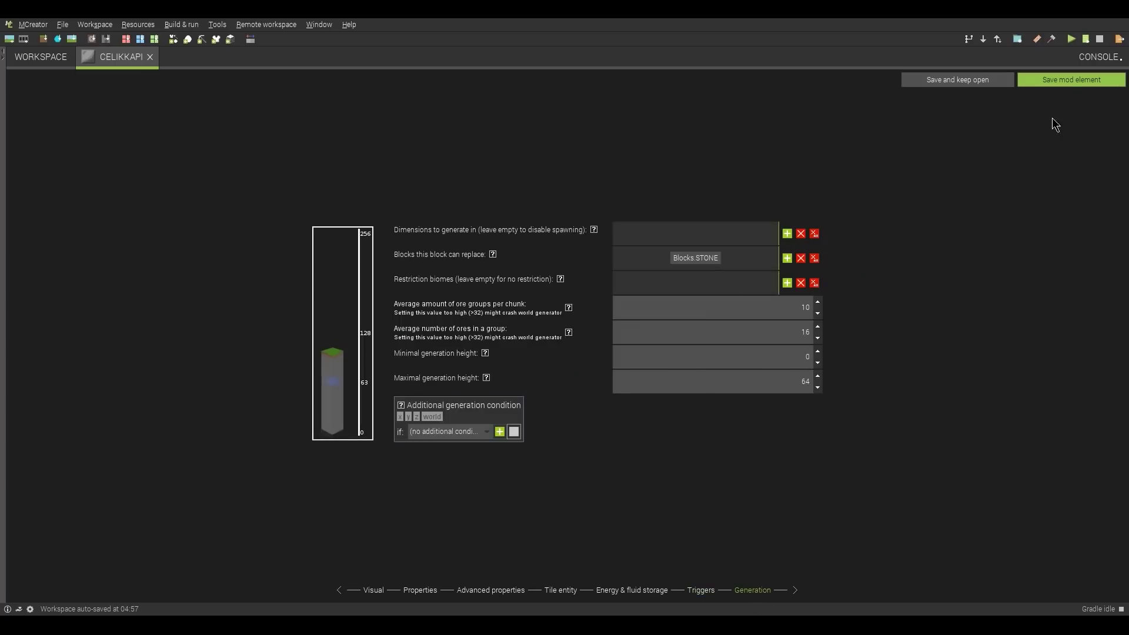
click(1071, 80)
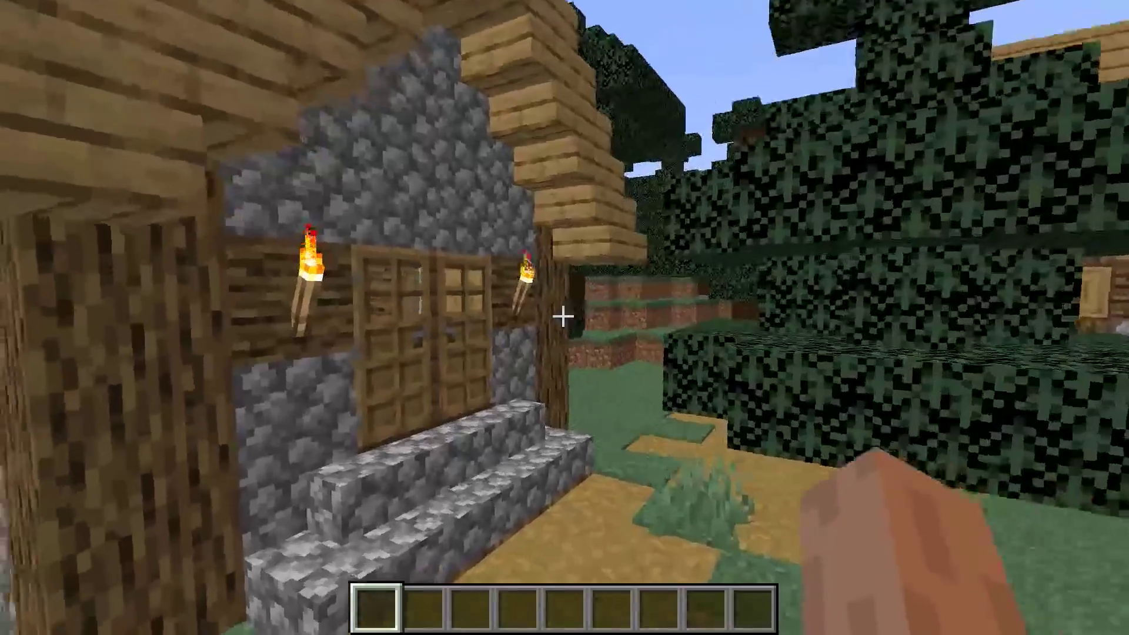
key(w)
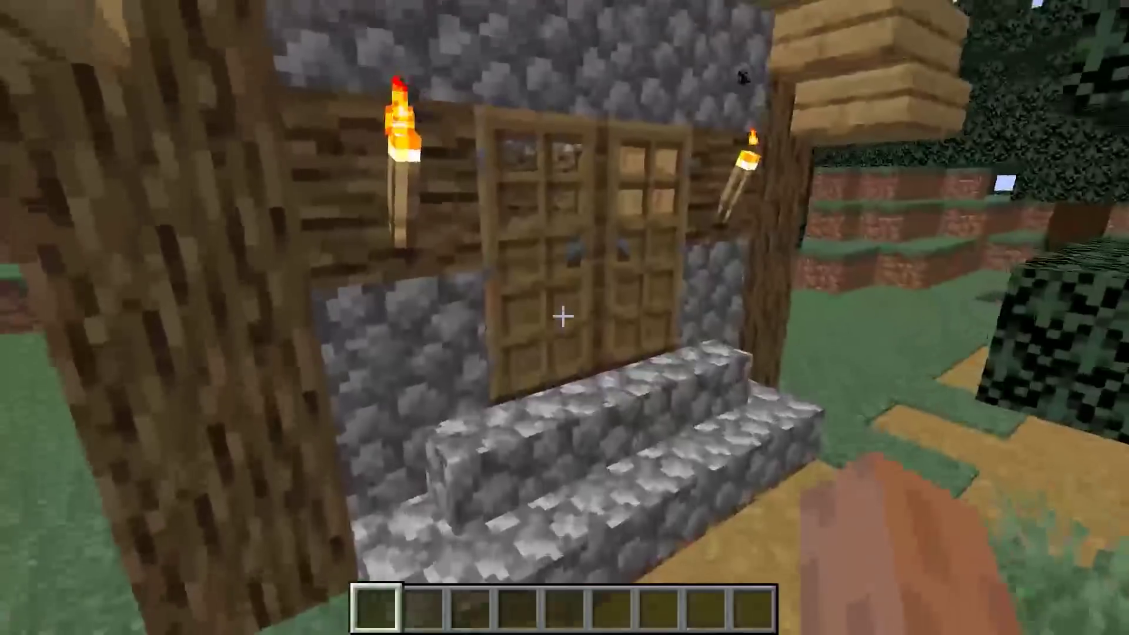
Remove the wooden double door from the house entrance and take the Celikkapi door from the creative inventory into the first hotbar slot
click(562, 316)
click(563, 316)
text(e)
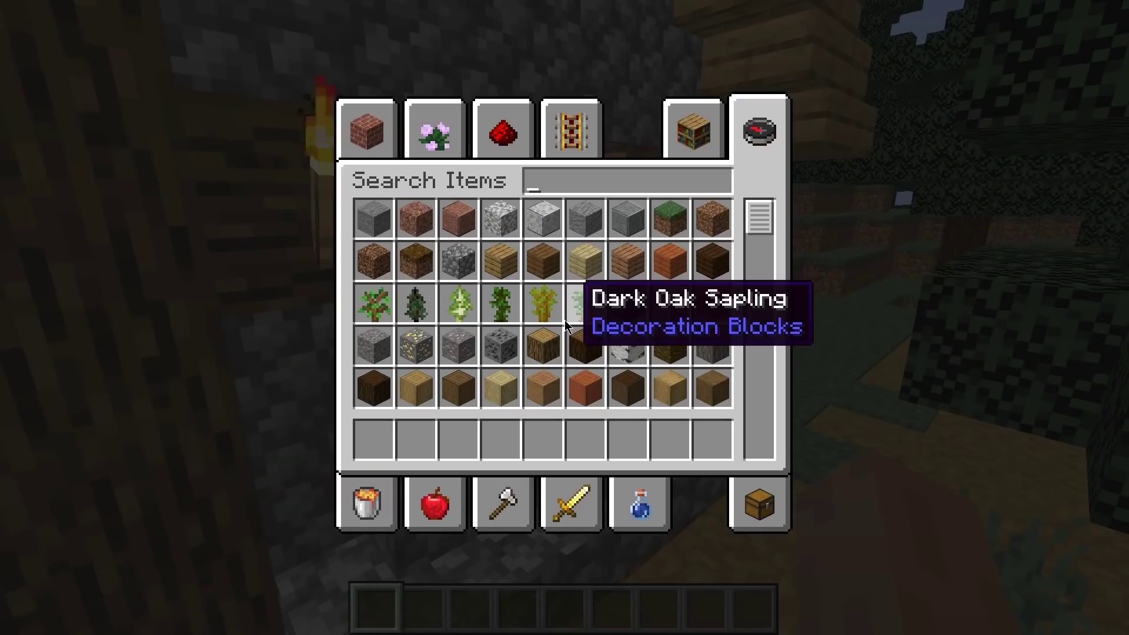
text(oelik)
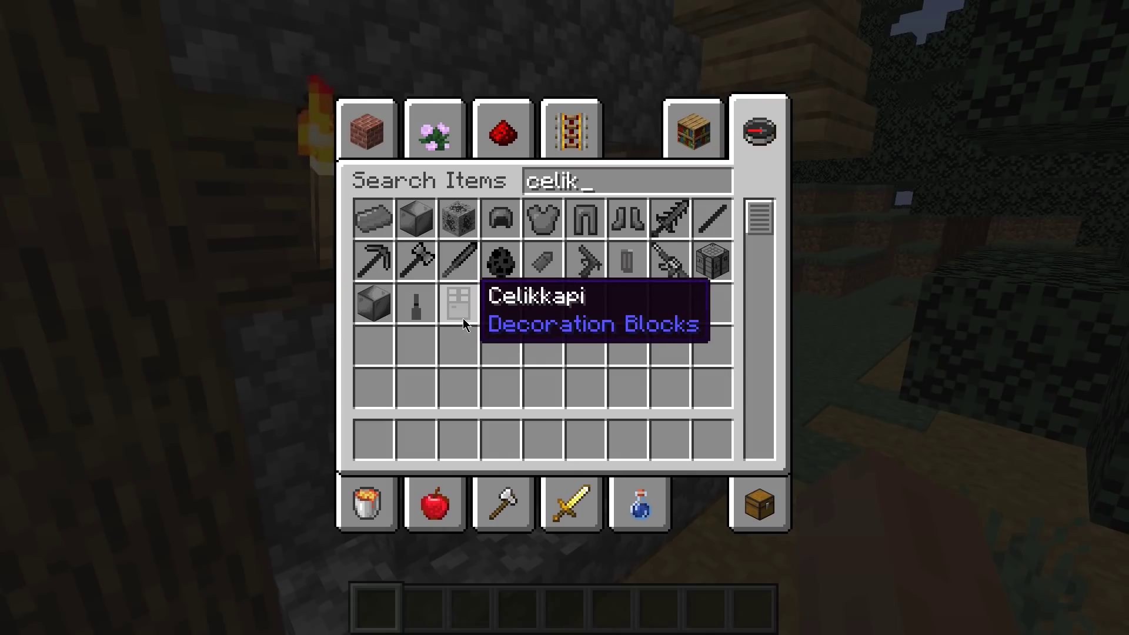
click(469, 313)
click(385, 453)
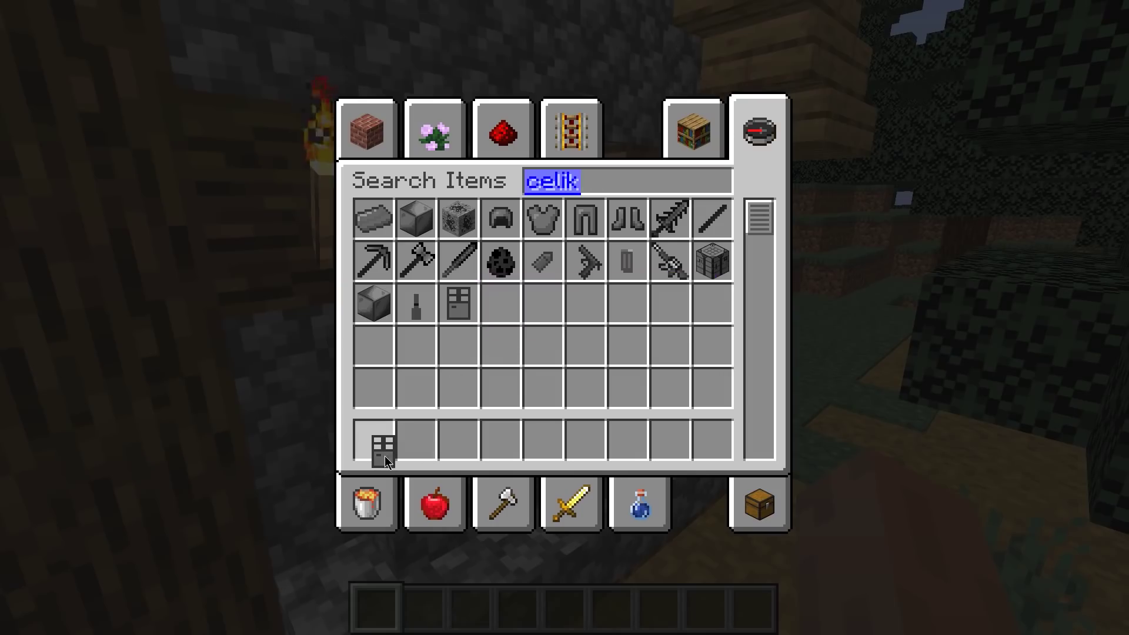
key(e)
Drop the Celikkapi item on the grass and inspect it with the game interface hidden
right_click(564, 317)
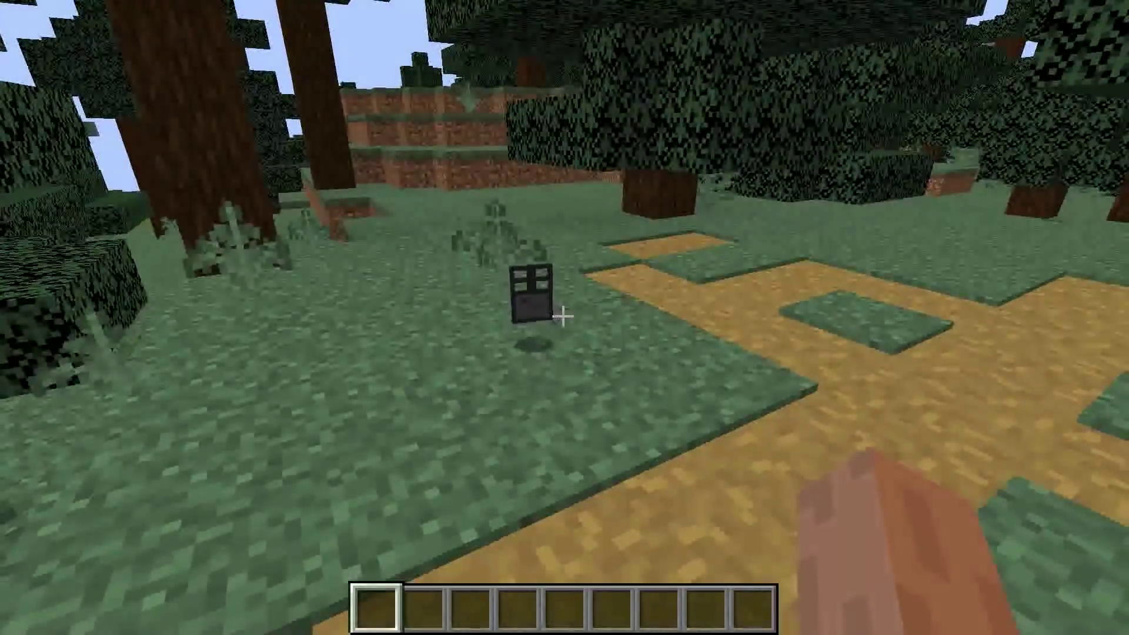
key(F1)
key(a)
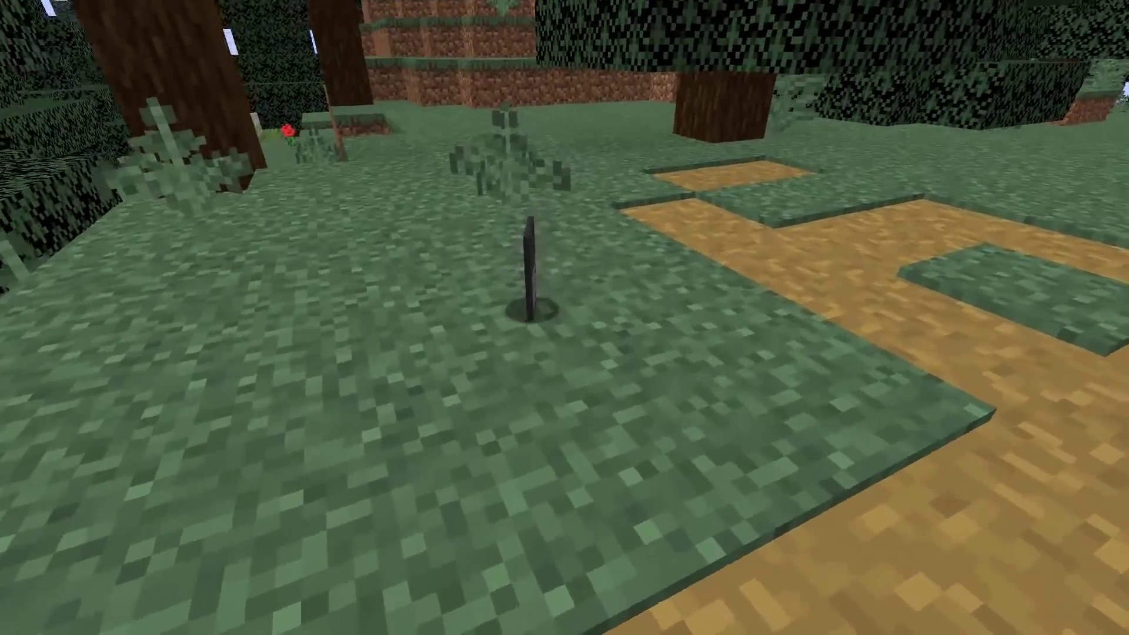
Place Celikkapi doors side by side as a double door in the house entrance
click(564, 317)
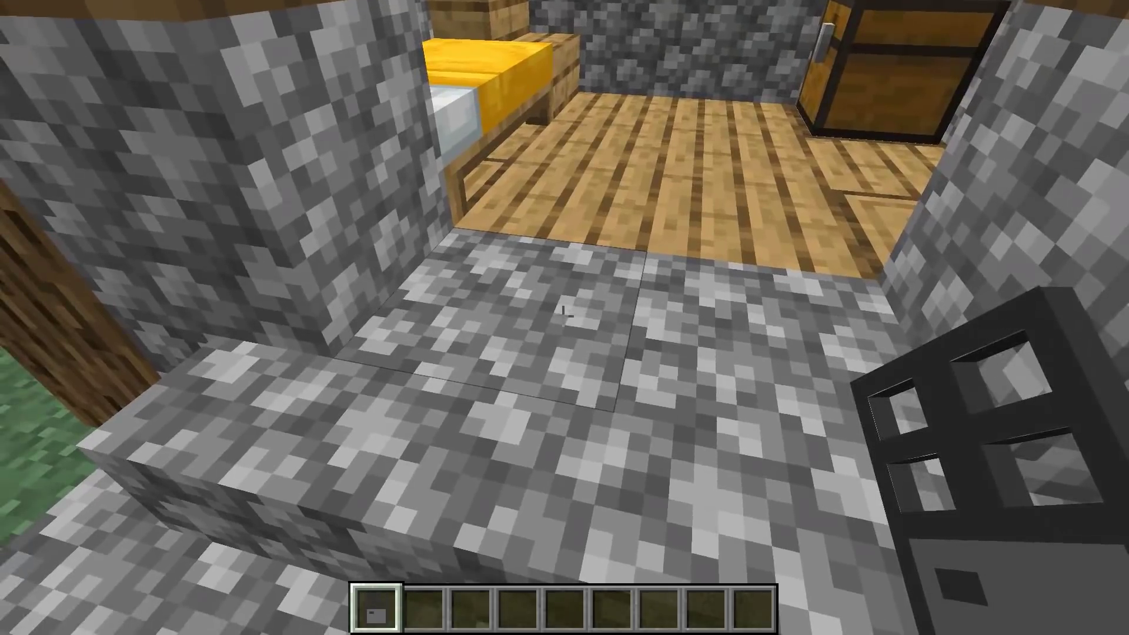
right_click(564, 317)
key(s)
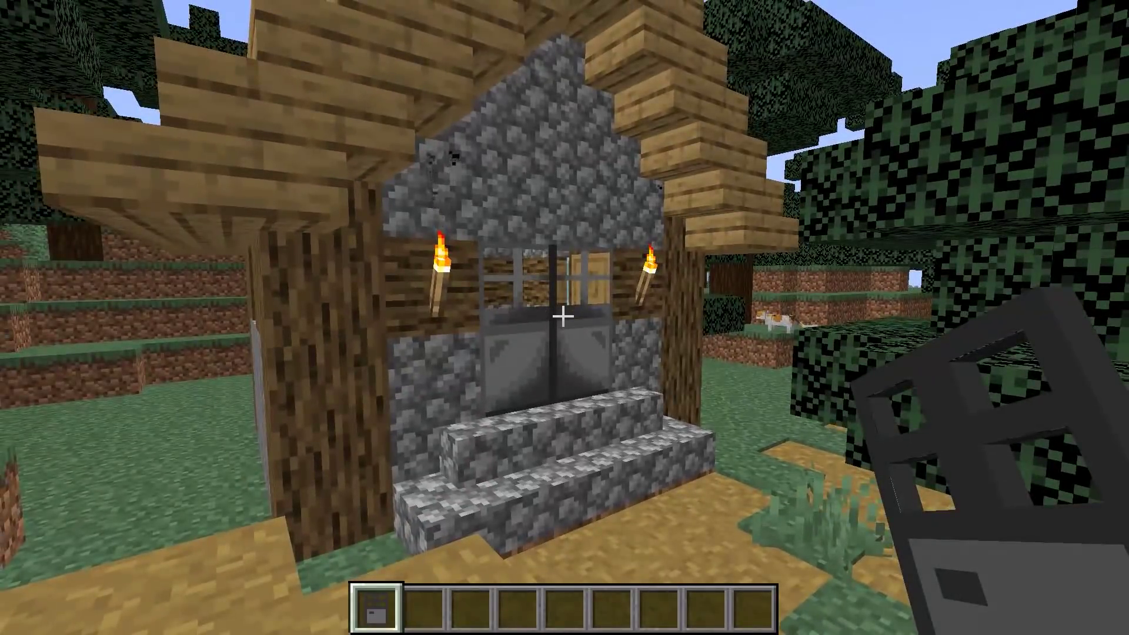
Switch to an empty hand and examine the installed steel double door from above, from the side and up close
key(2)
key(w)
key(w)
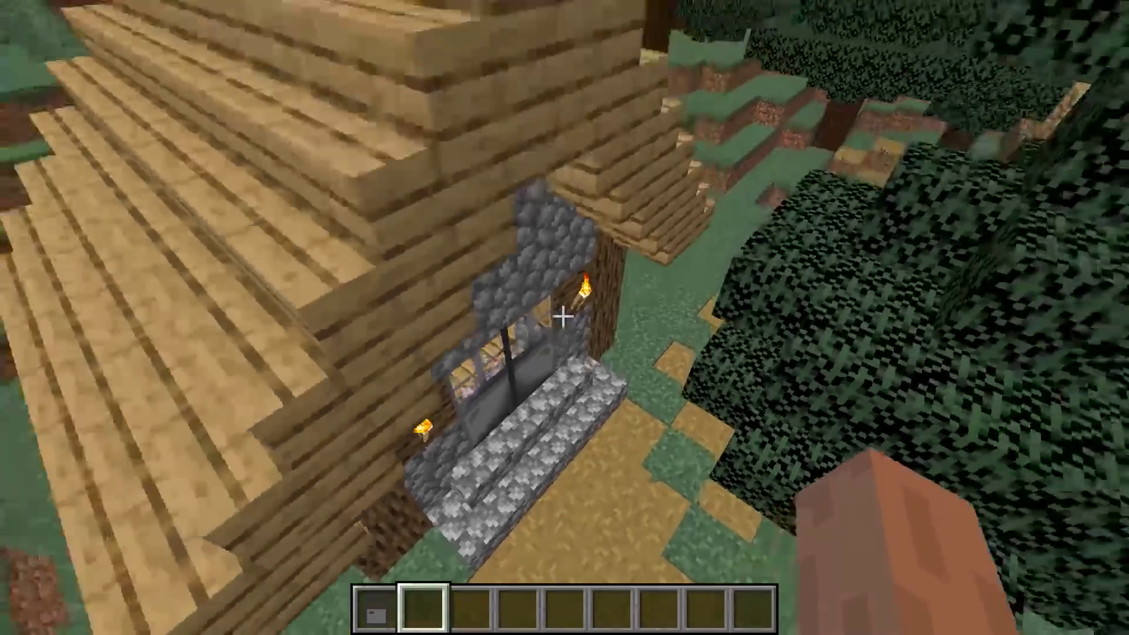
key(w)
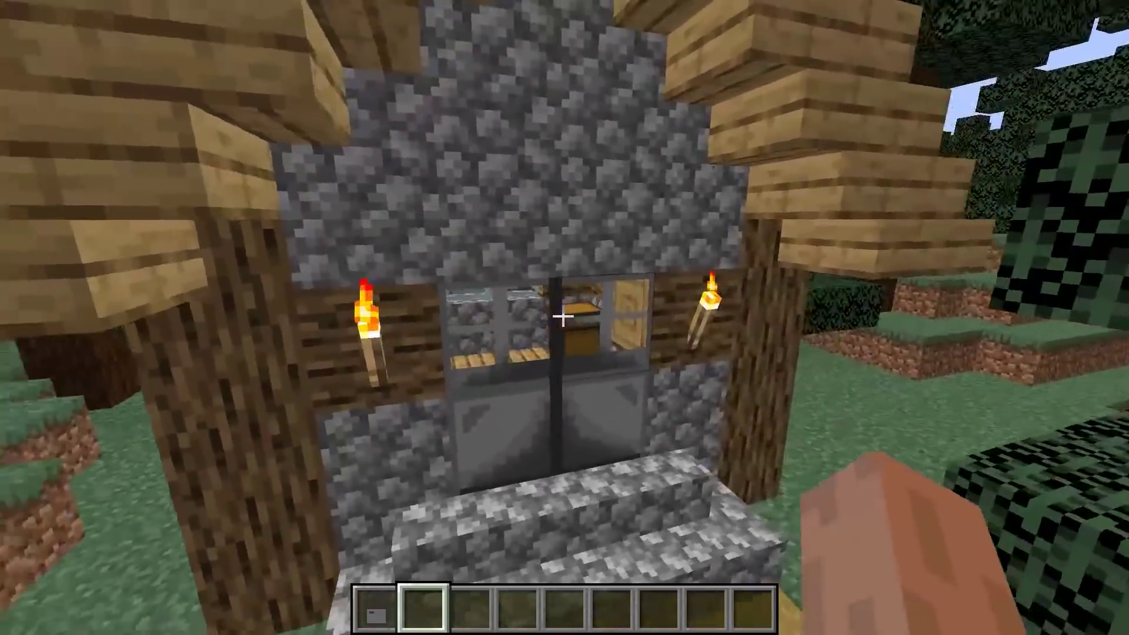
key(s)
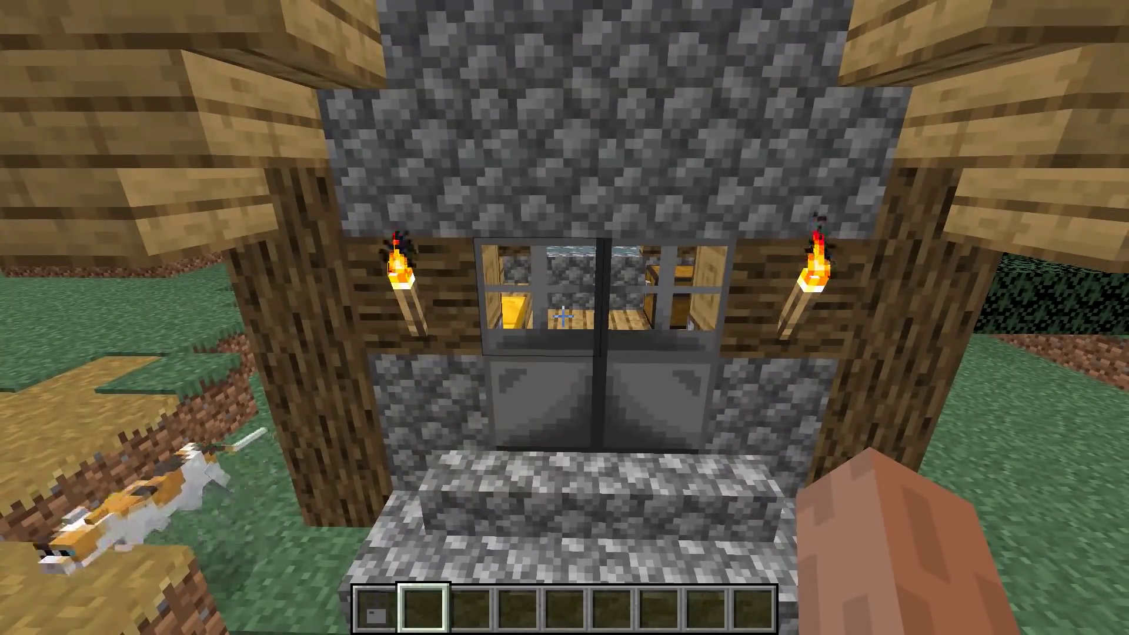
key(d)
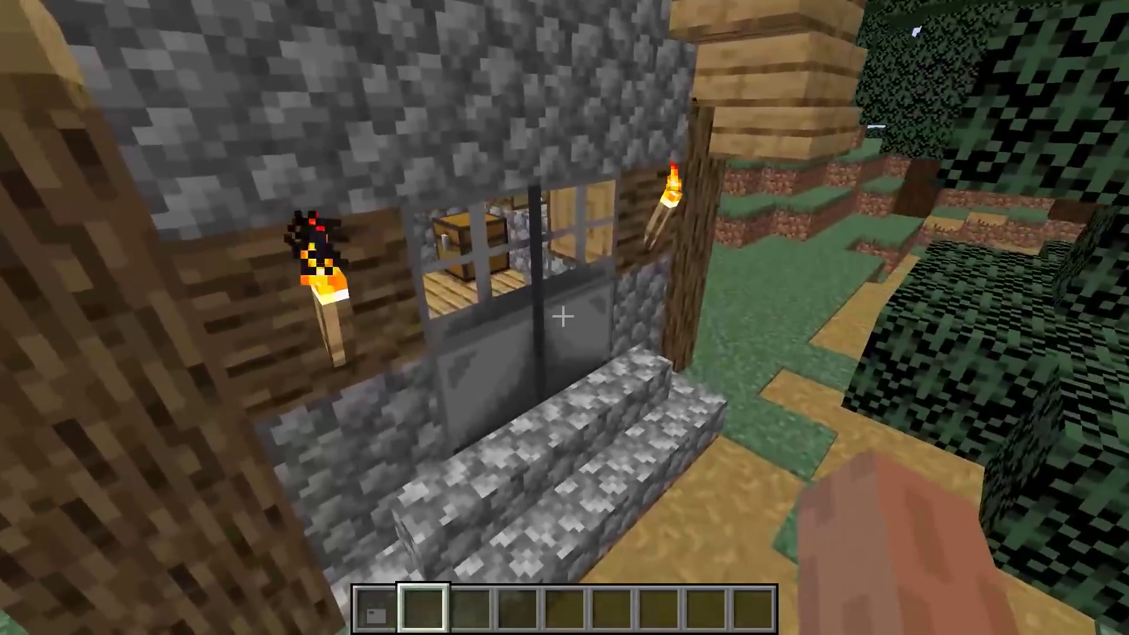
key(a)
key(w)
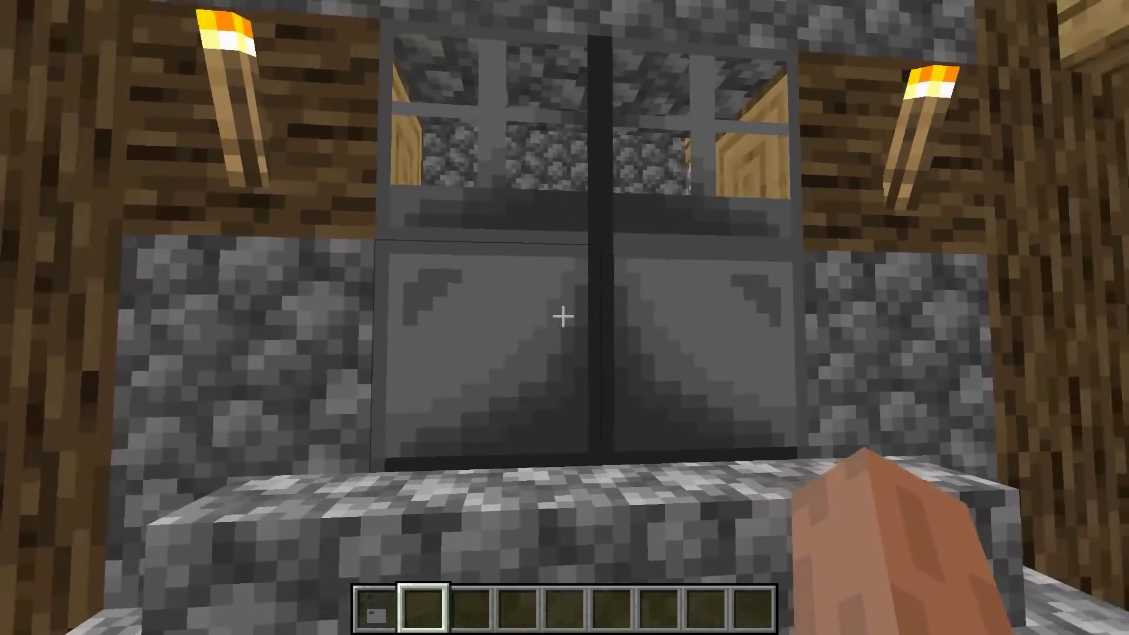
key(s)
key(w)
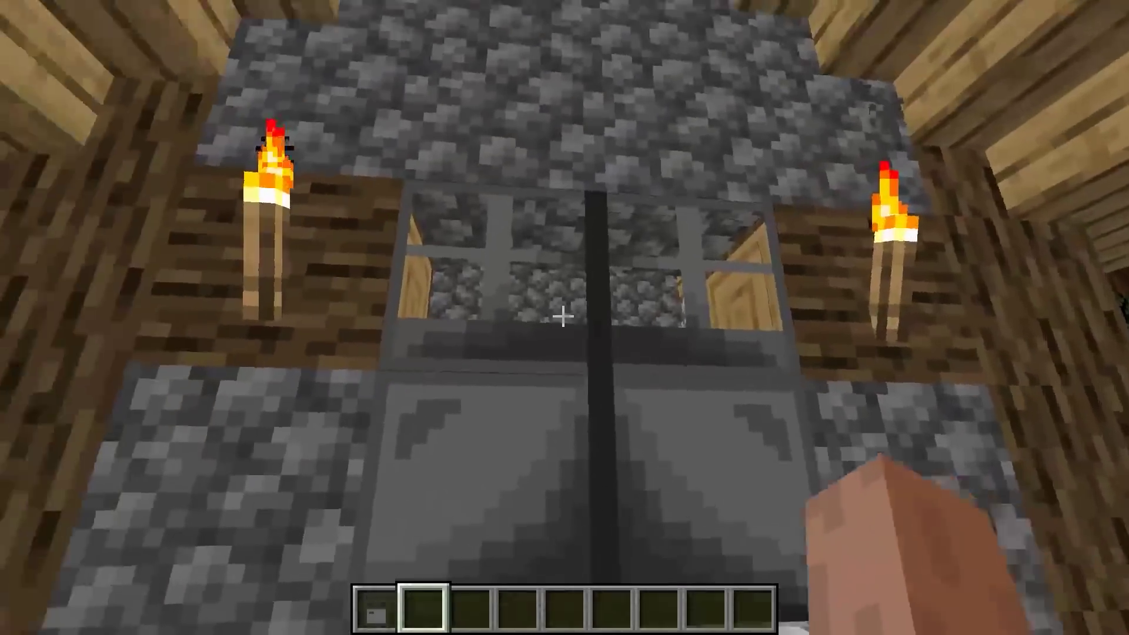
key(s)
key(w)
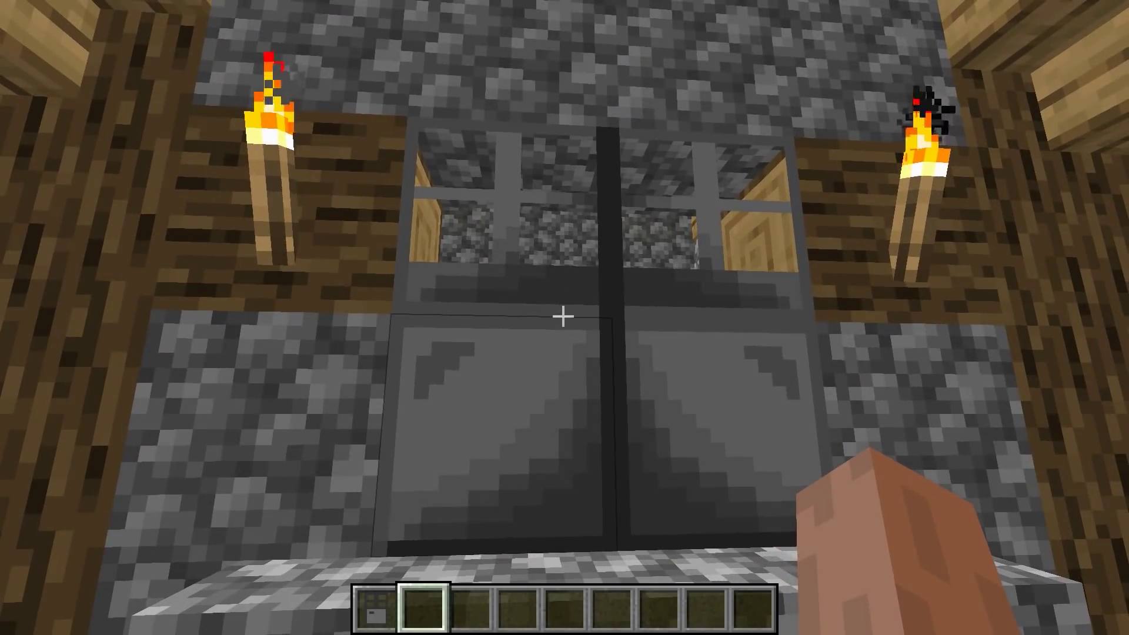
Add a stone button and a lever from the creative inventory to the second and third hotbar slots
text(e)
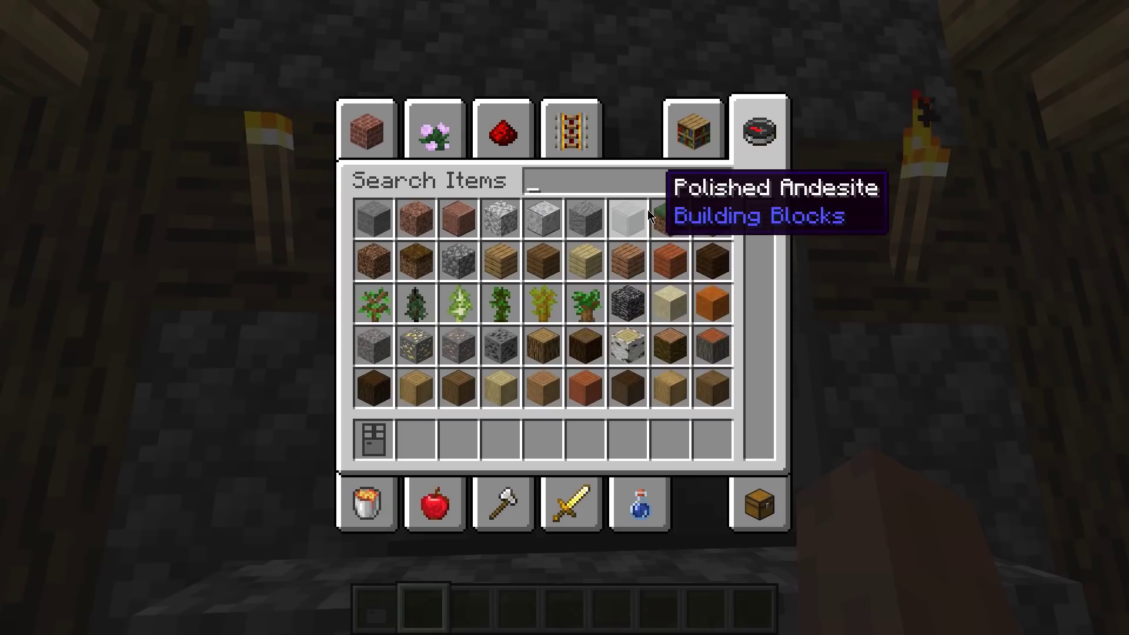
text(but)
key(ctrl+a)
click(373, 218)
click(417, 439)
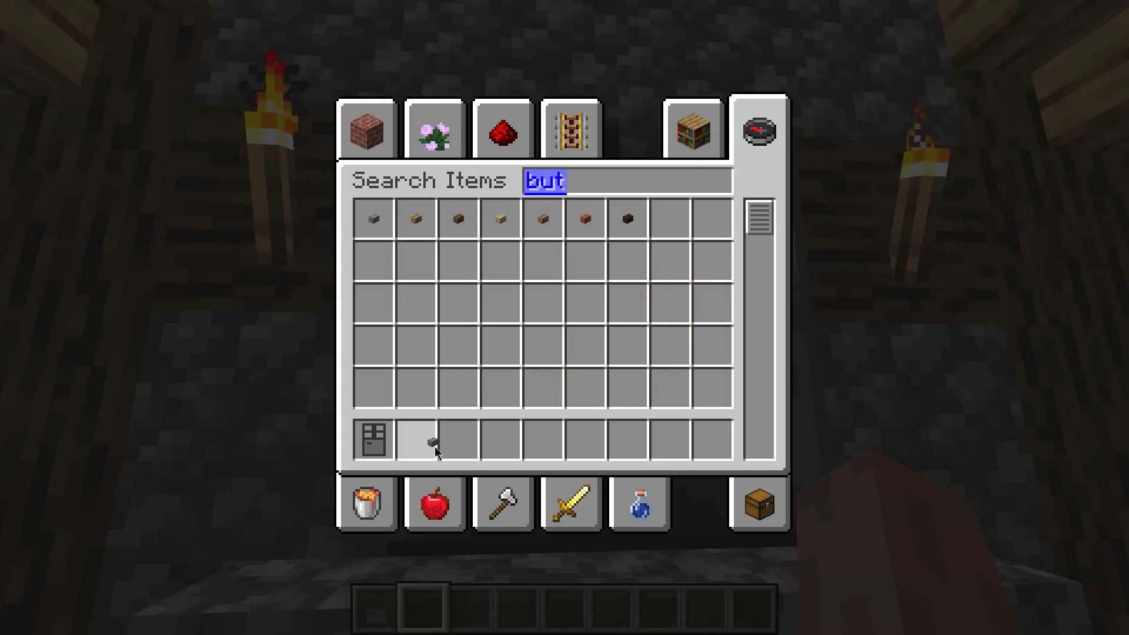
text(lev)
key(ctrl+a)
click(372, 220)
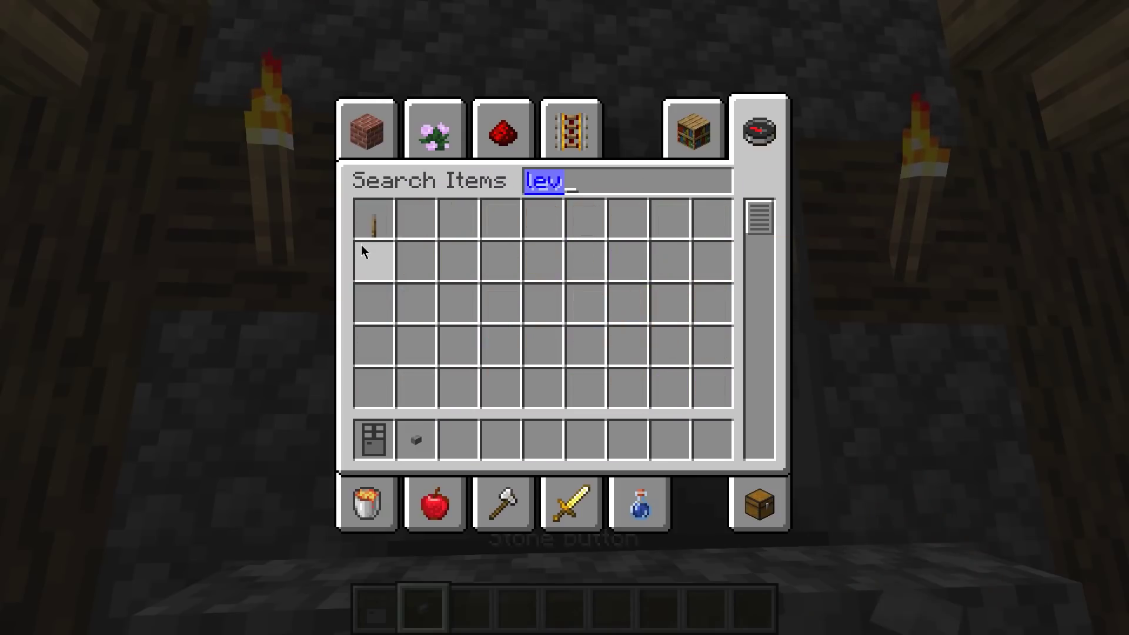
click(458, 439)
key(Escape)
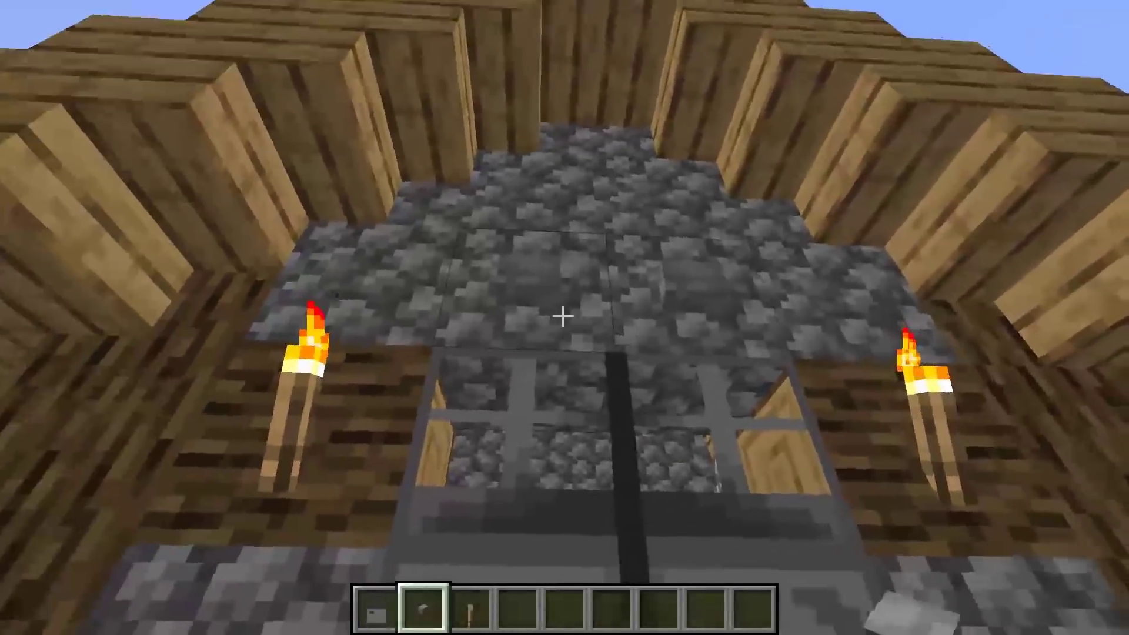
Mount stone buttons above the steel doors and levers beside them, and operate both to test opening the doors
right_click(563, 316)
right_click(563, 316)
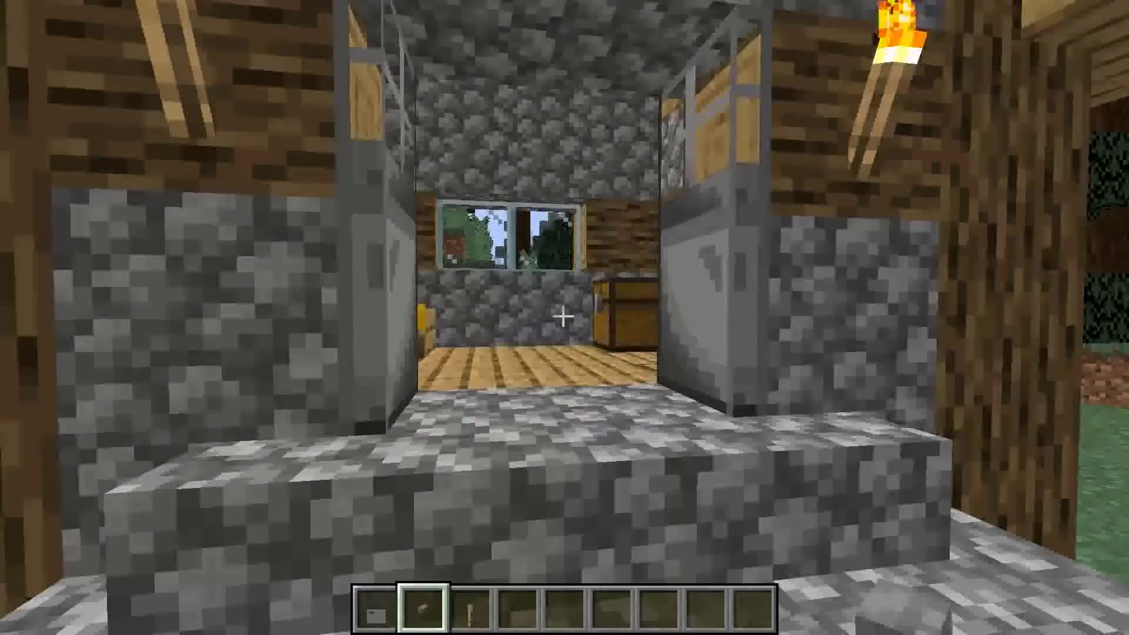
key(3)
right_click(563, 317)
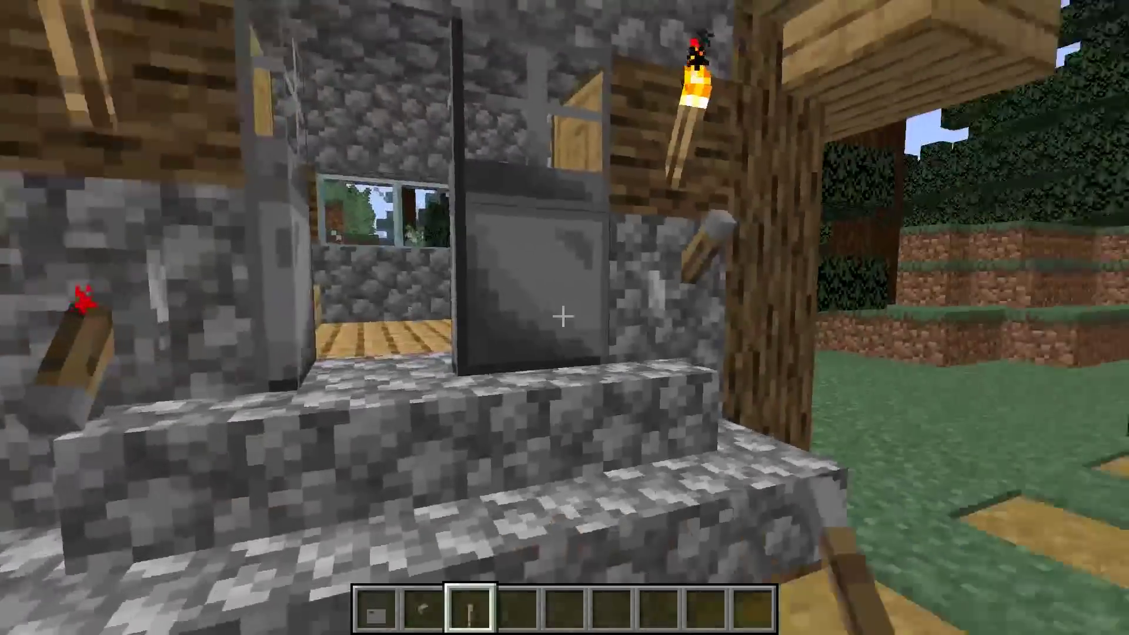
right_click(563, 317)
right_click(564, 316)
key(s)
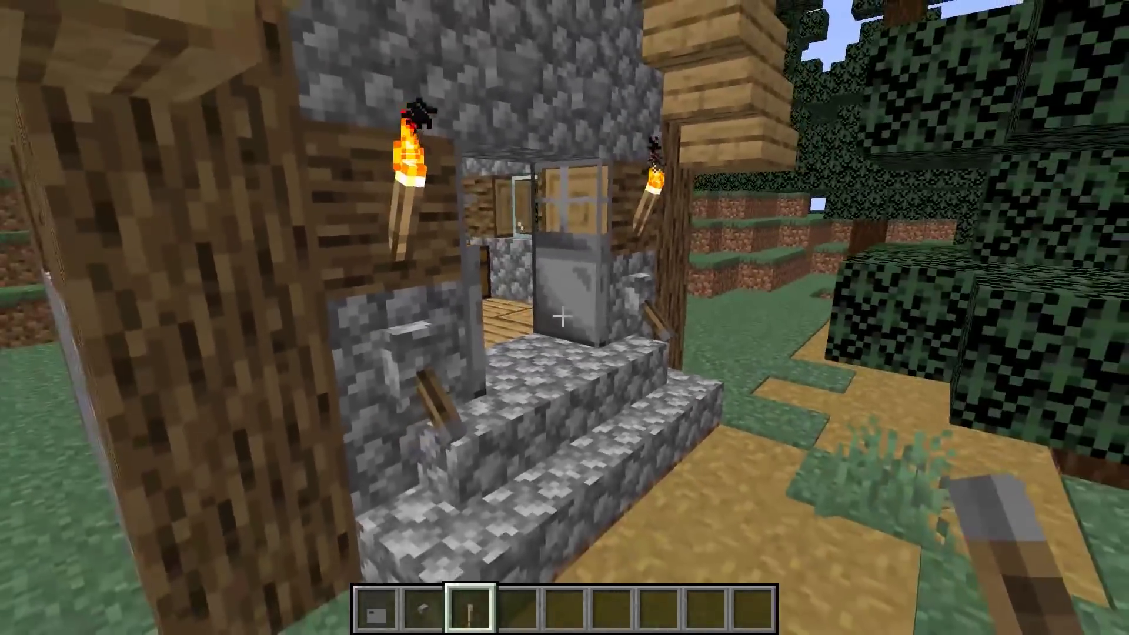
key(w)
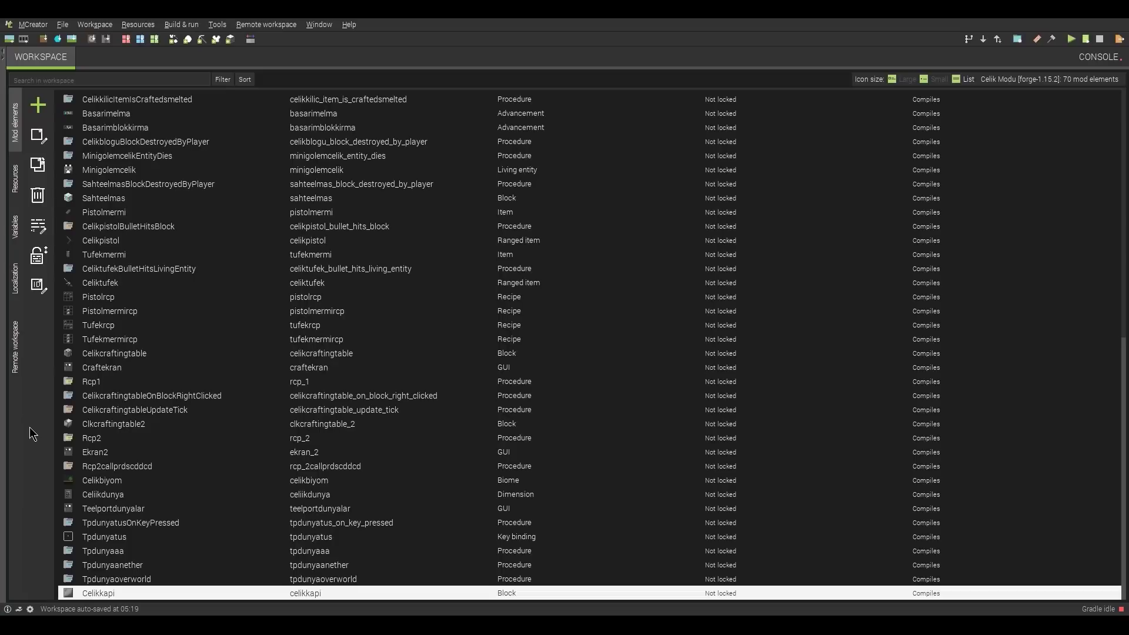
Reopen the Celikkapi mod element in MCreator and set both its material and block sound to WOOD
double_click(125, 595)
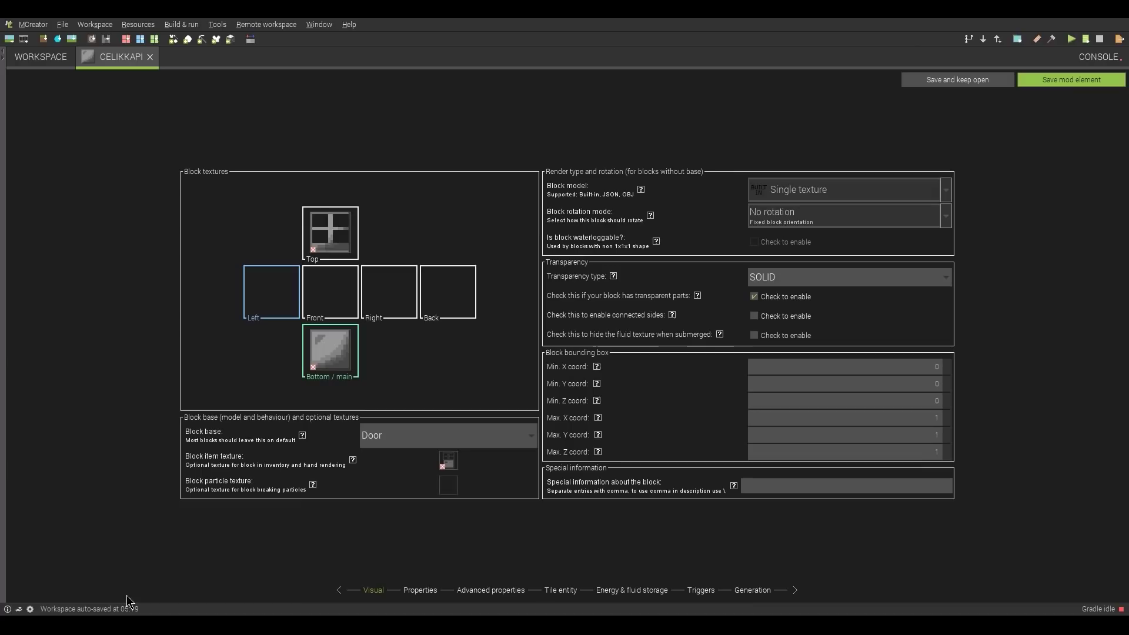
click(418, 590)
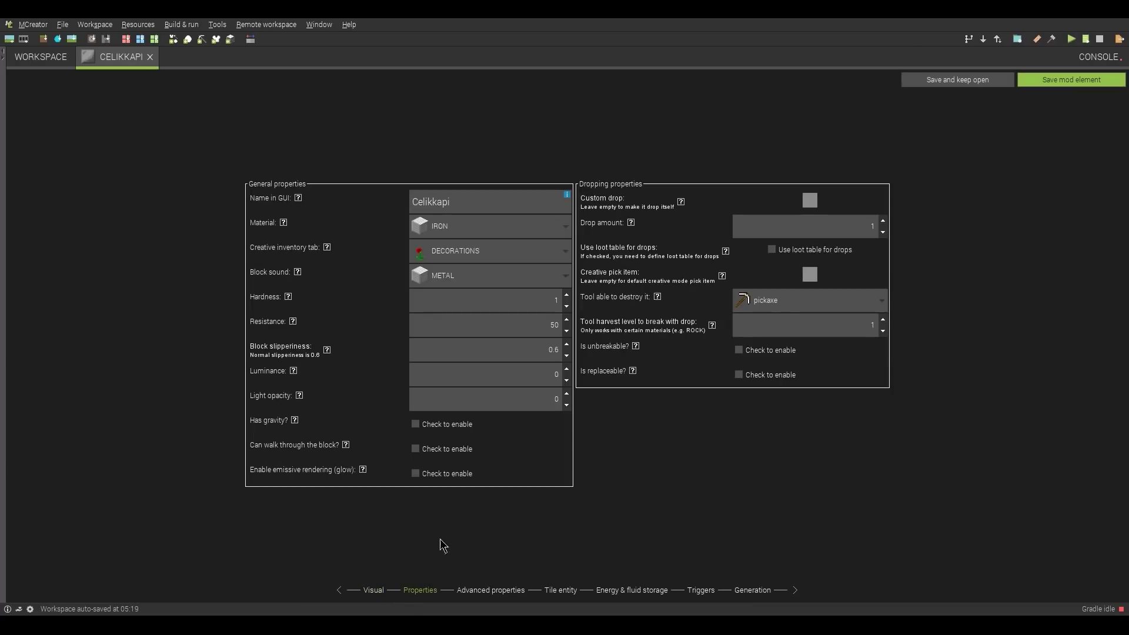
click(470, 227)
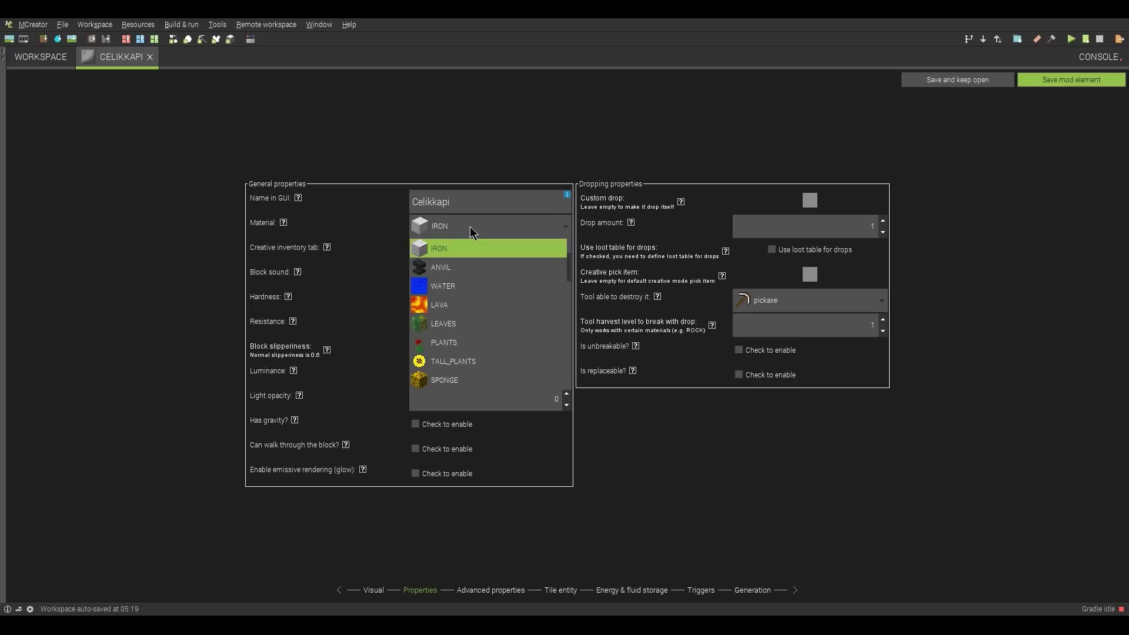
scroll(480, 341, up, 2)
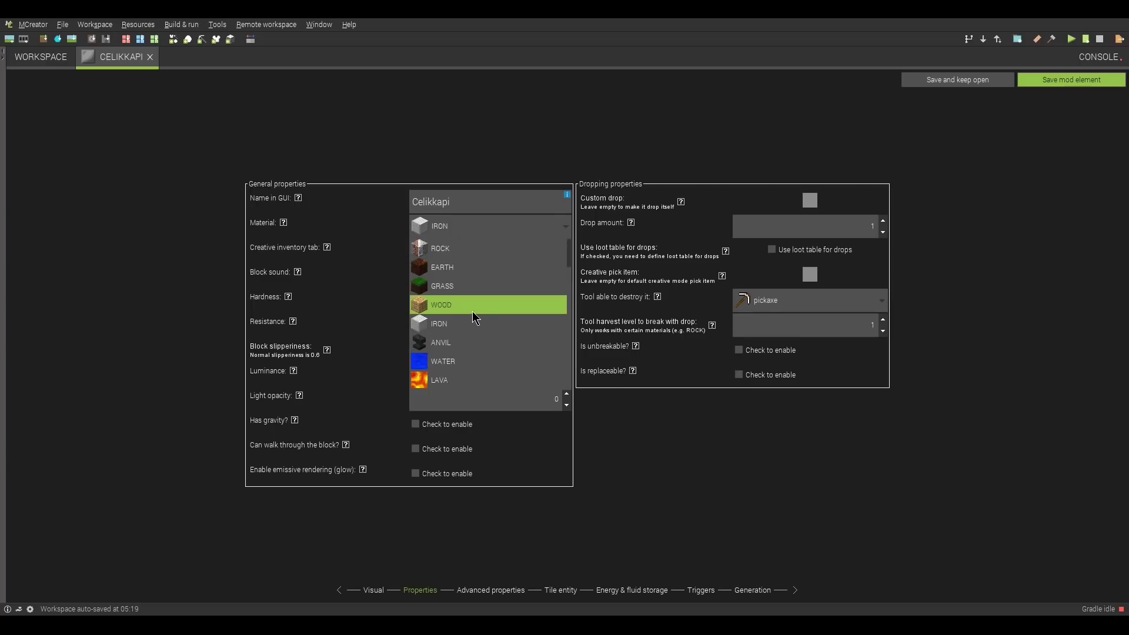
click(475, 311)
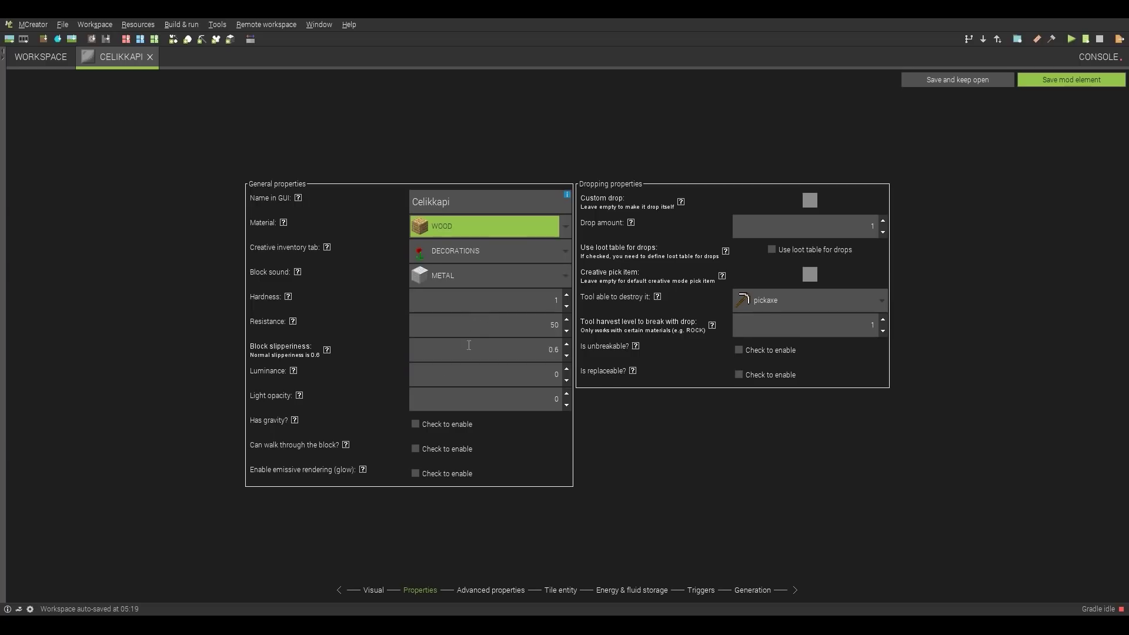
click(457, 280)
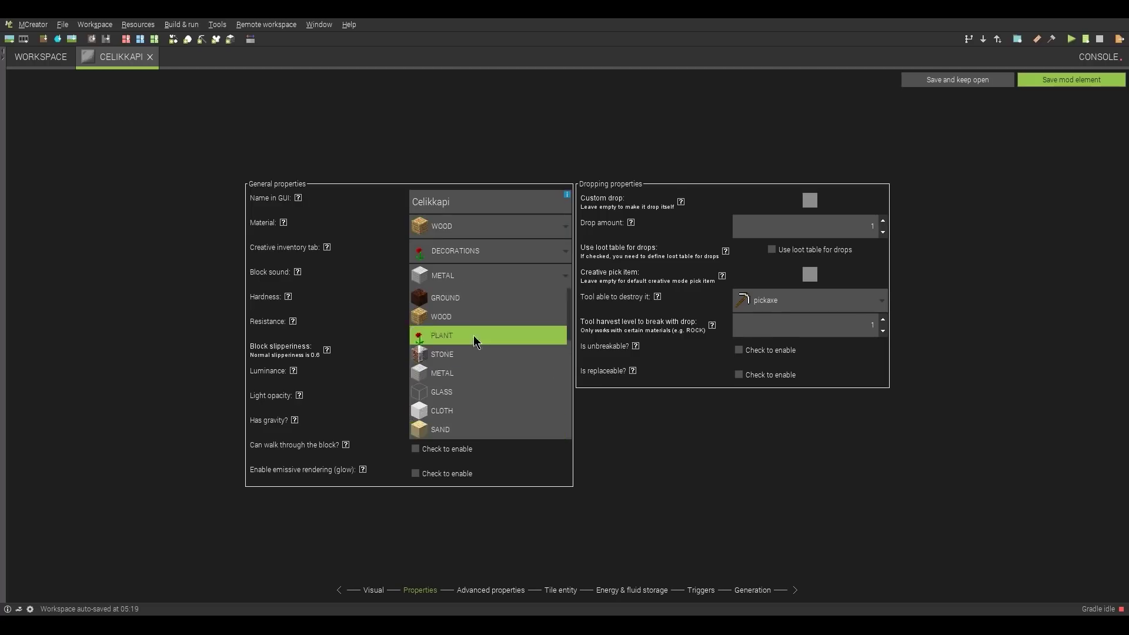
click(469, 316)
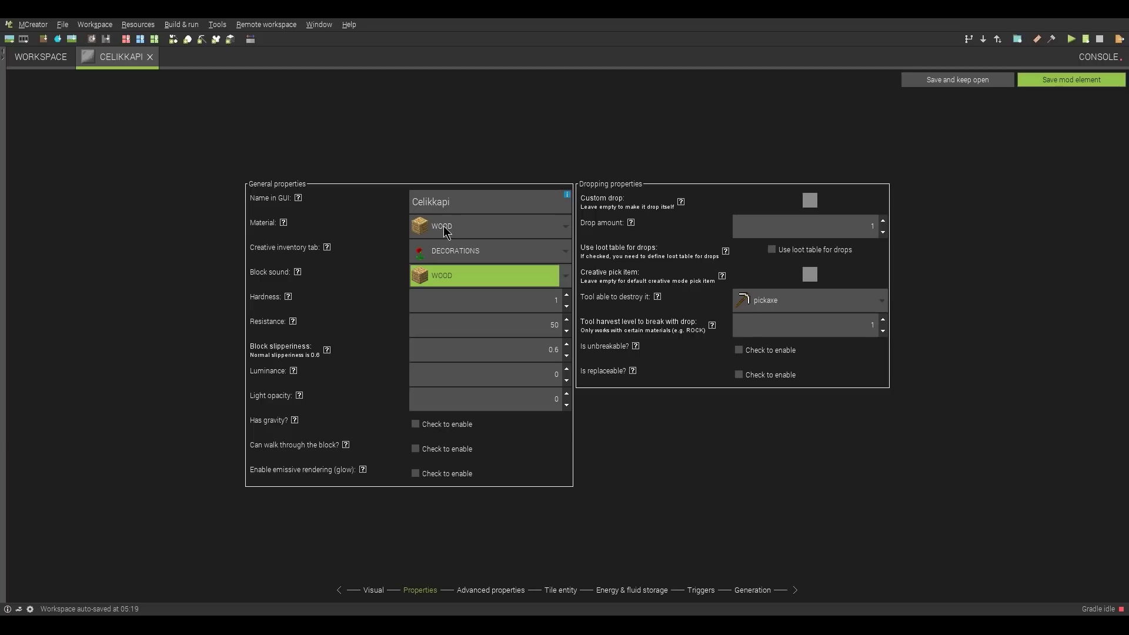
Change the block's in-game name to Çelik Kapı
click(440, 203)
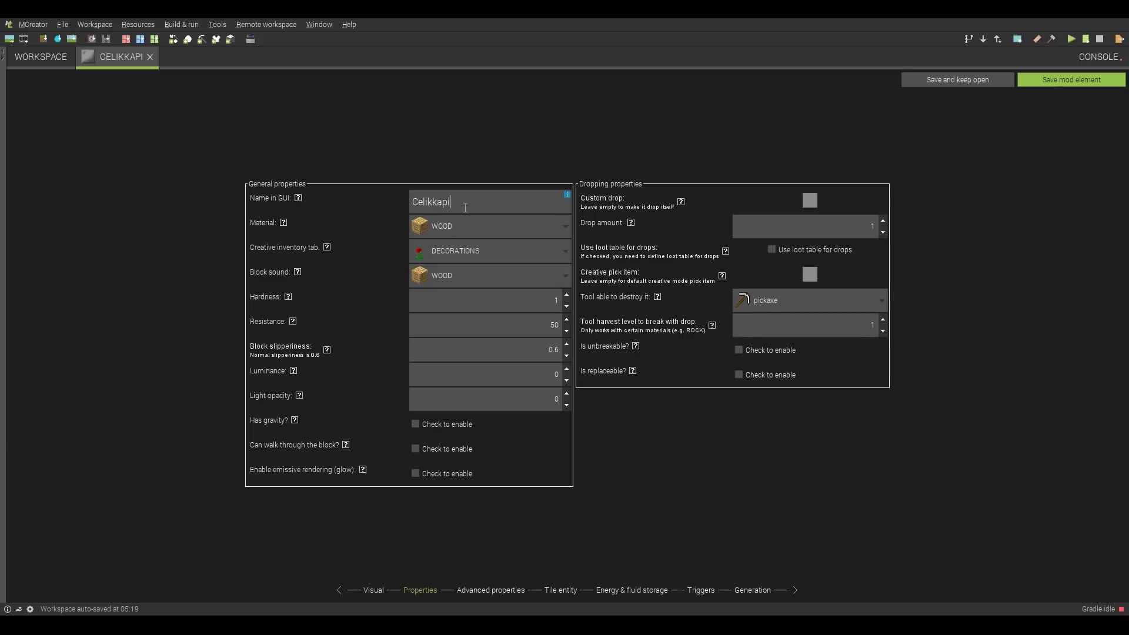
drag(440, 202, 496, 198)
key(ctrl+a)
text(Çelik Kapı)
Set the door's hardness to 0.75, the tool able to destroy it to axe, and the harvest level to 0
click(566, 306)
double_click(543, 334)
click(791, 303)
click(795, 361)
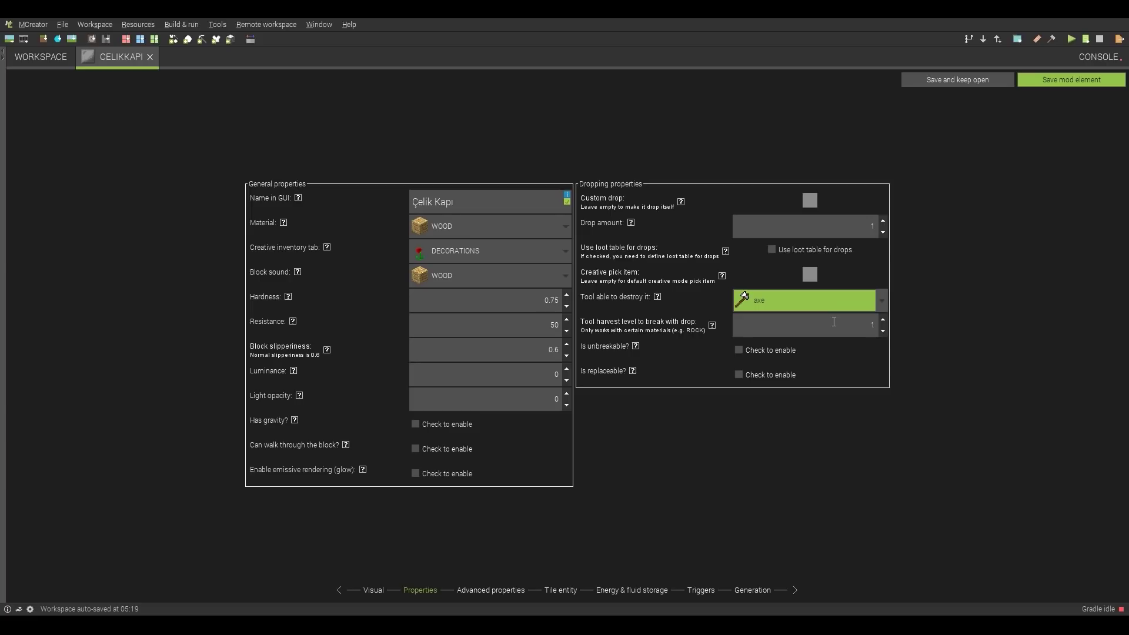
click(862, 336)
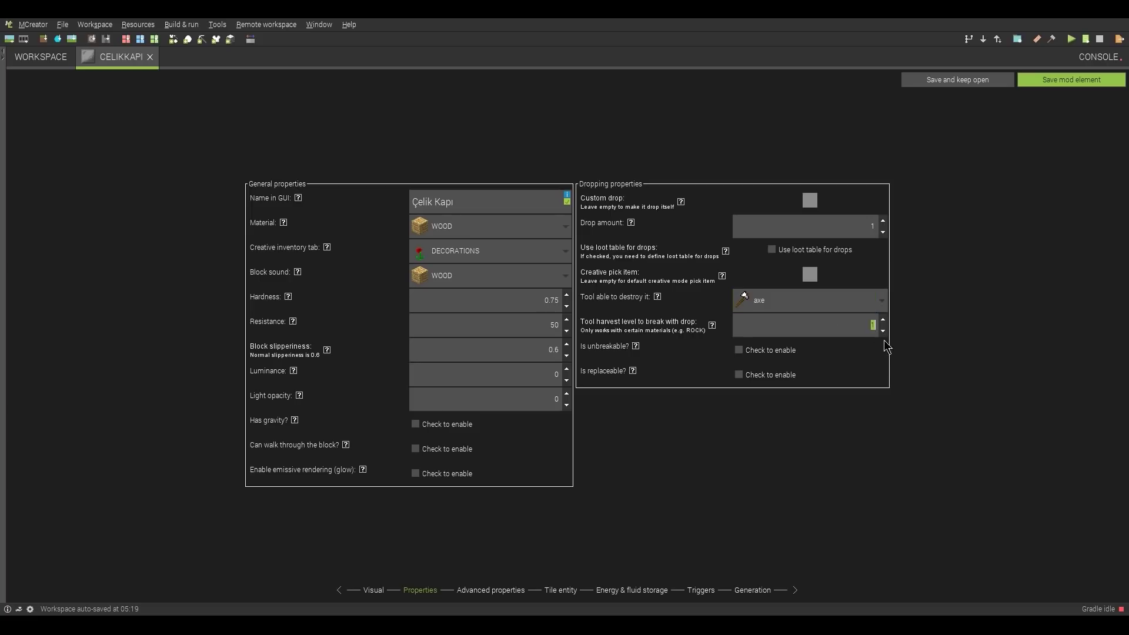
click(883, 332)
mouse_move(713, 330)
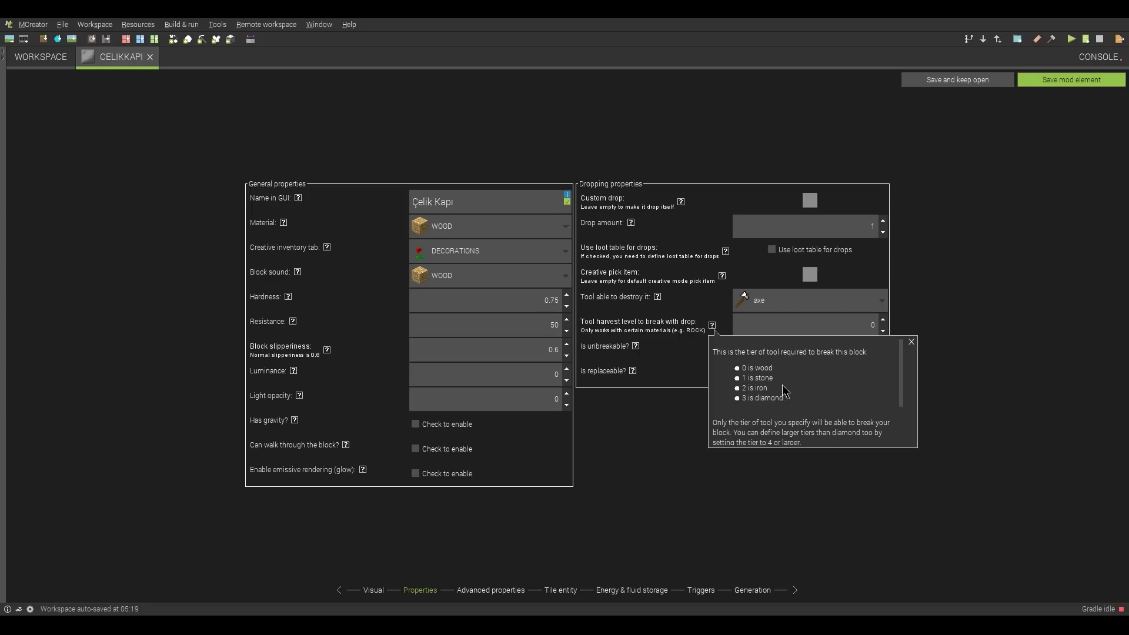
Review the block's advanced properties, tile entity, energy and fluid storage, trigger and generation settings
click(477, 592)
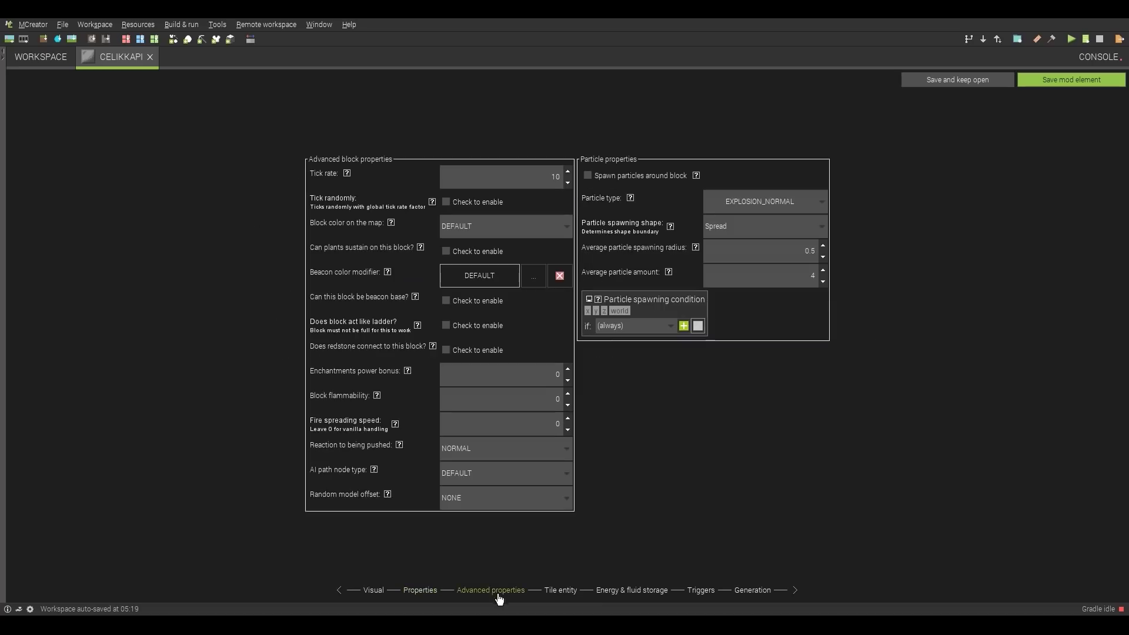
click(568, 592)
click(615, 592)
click(697, 591)
click(743, 591)
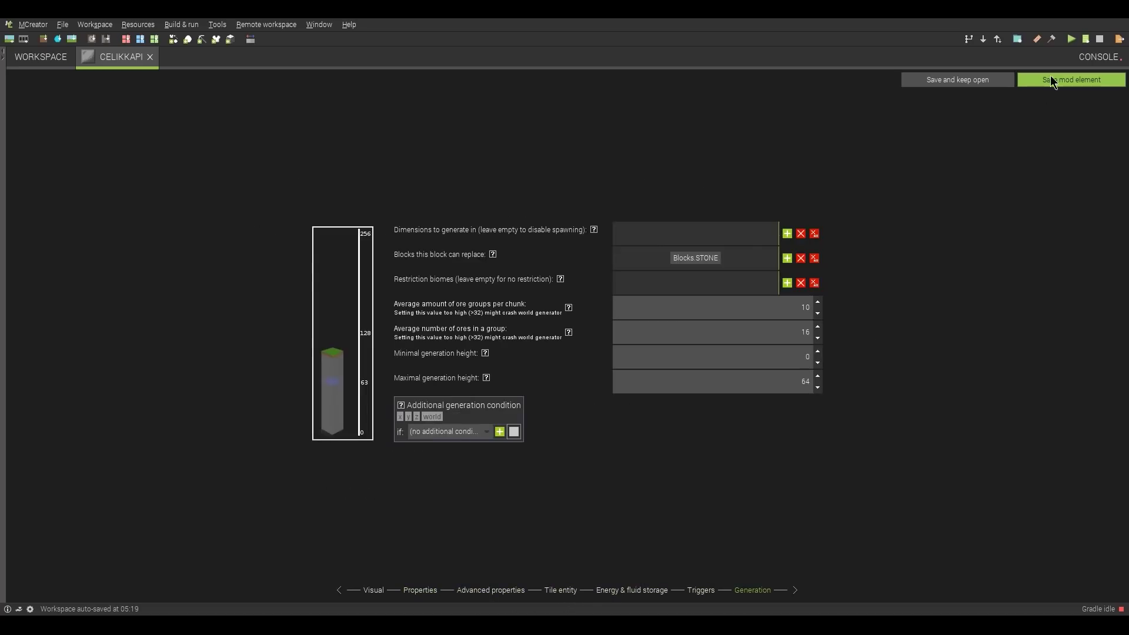
Save the Celikkapi mod element with its new wood properties
click(1053, 81)
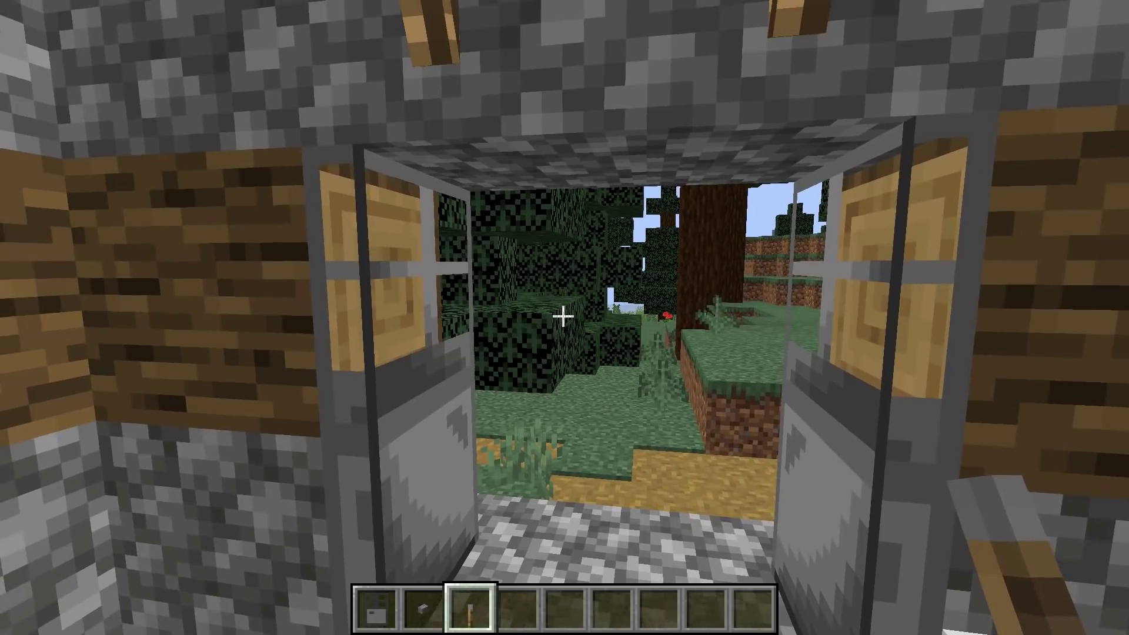
In Minecraft, clear the button and lever from the hotbar and remove the levers around the house's double door
key(e)
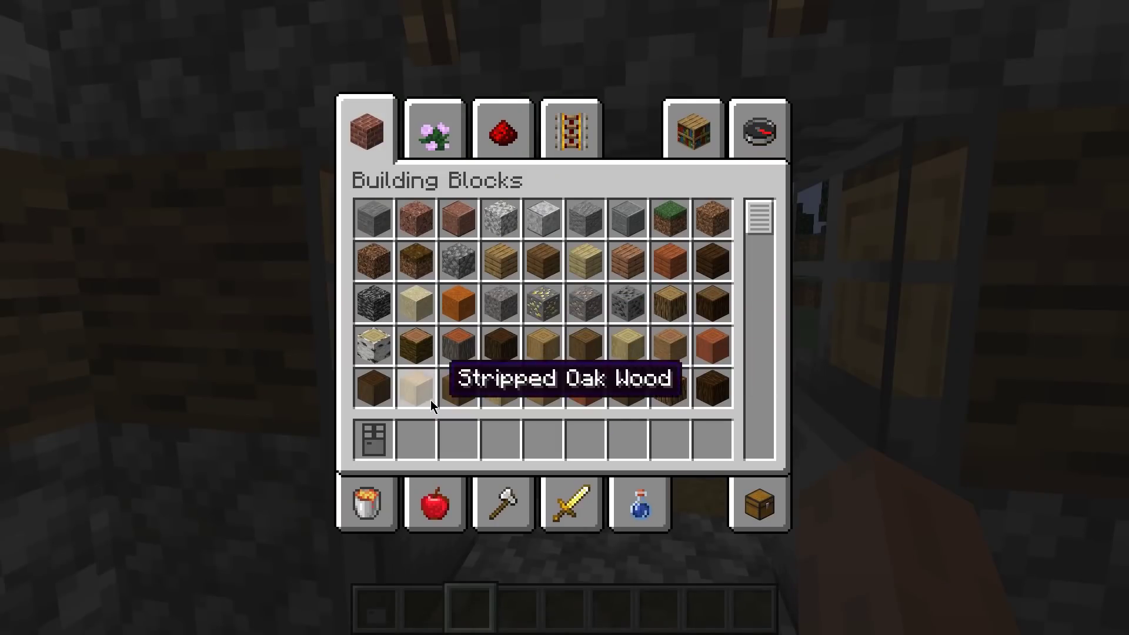
key(e)
key(w)
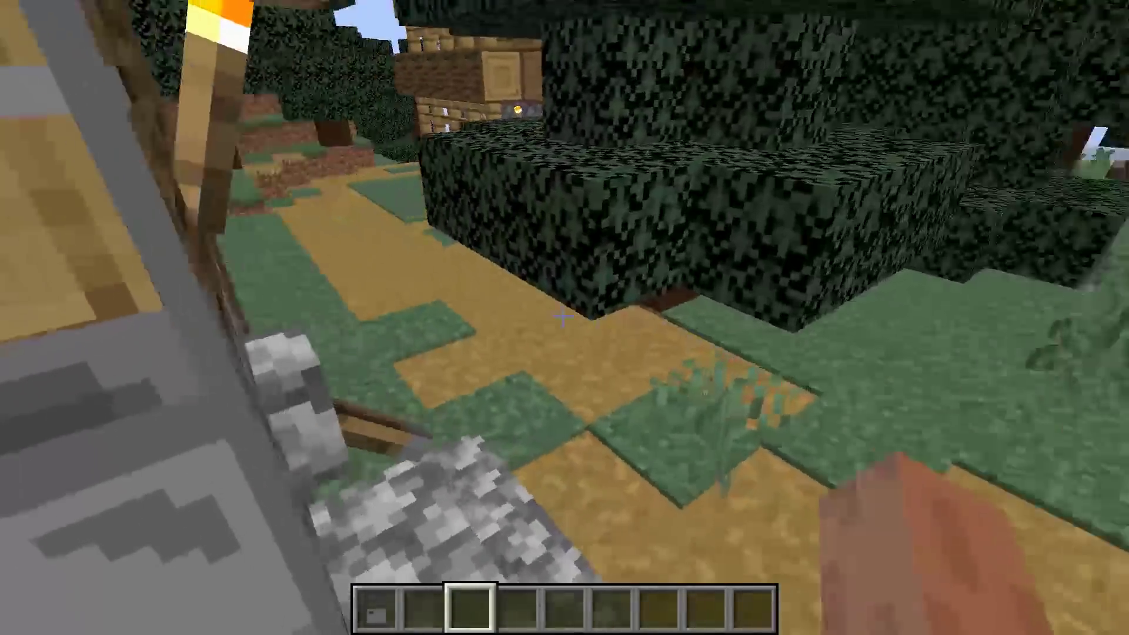
key(w)
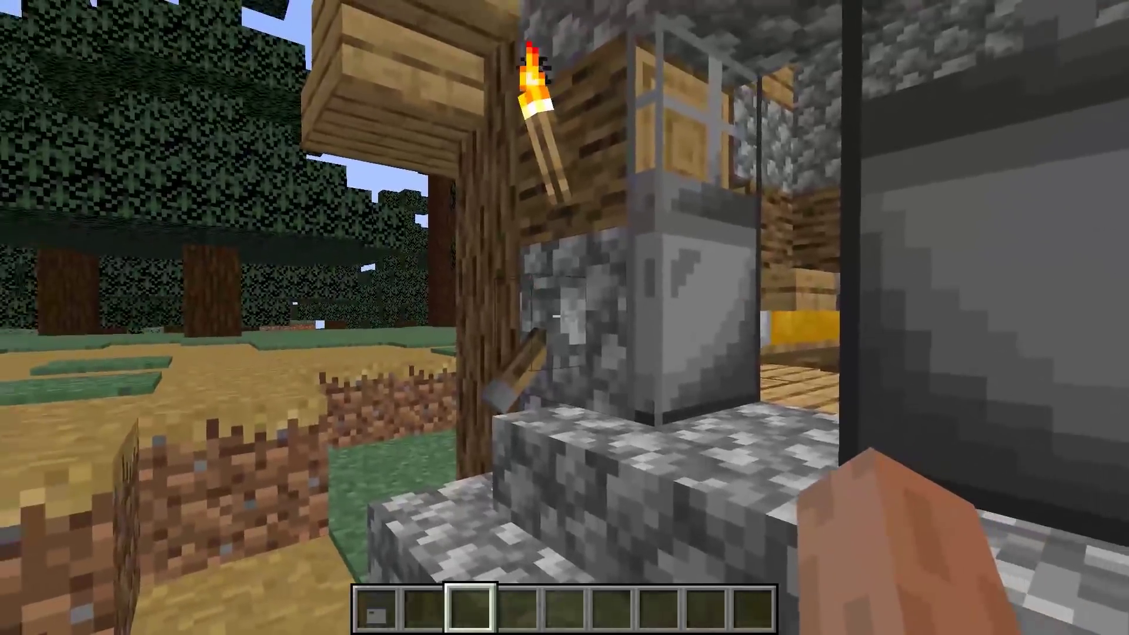
key(s)
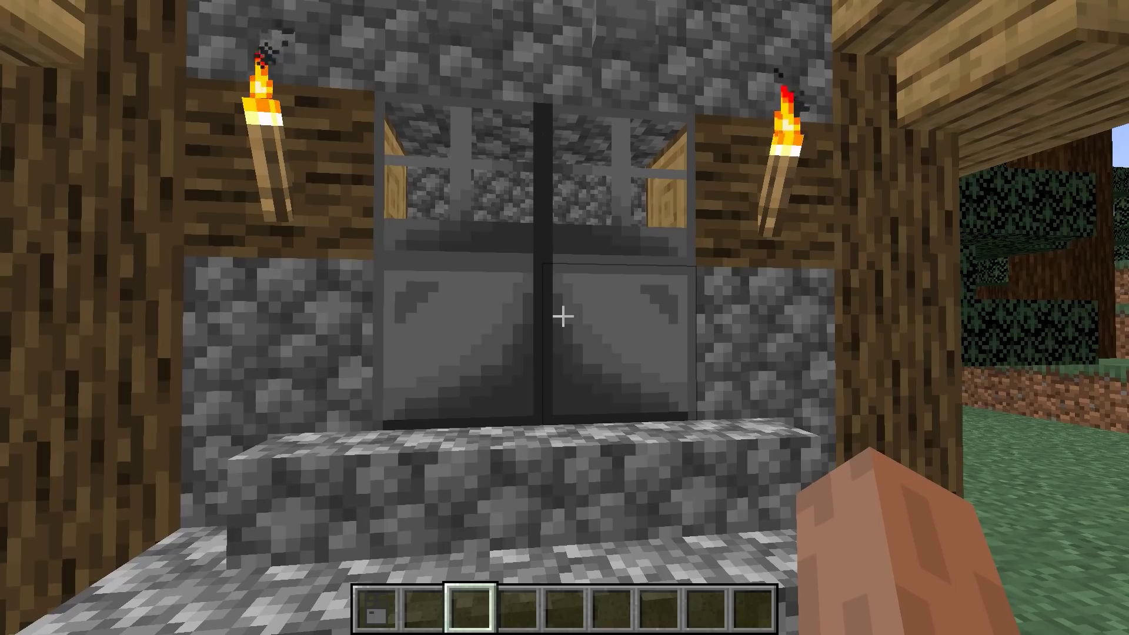
Test opening and closing both steel doors by hand from outside the house entrance
key(w)
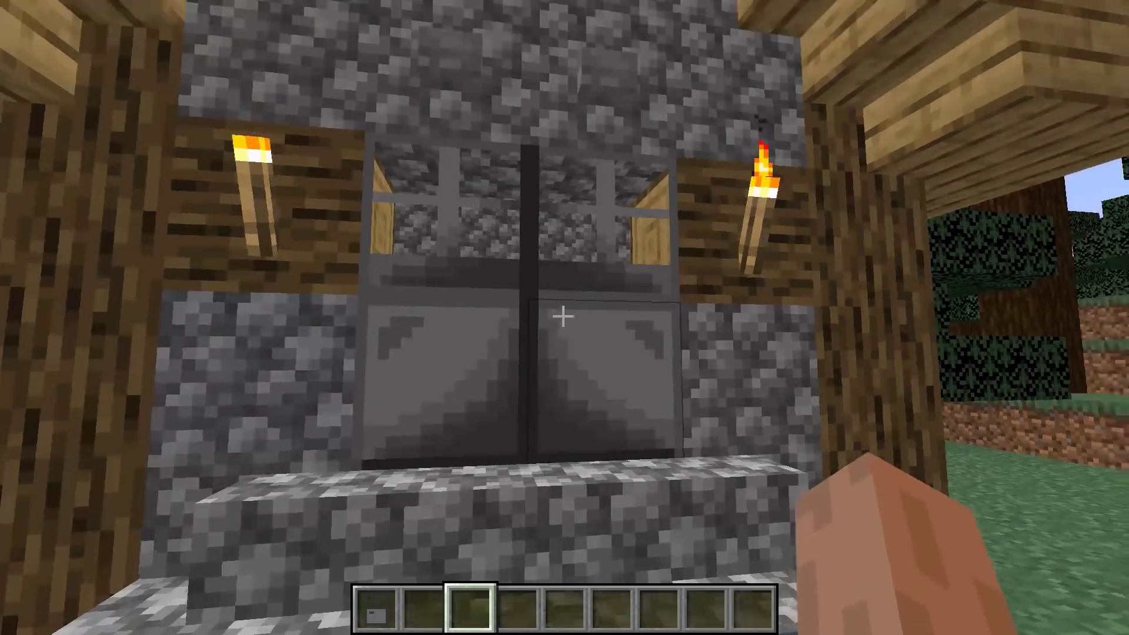
key(s)
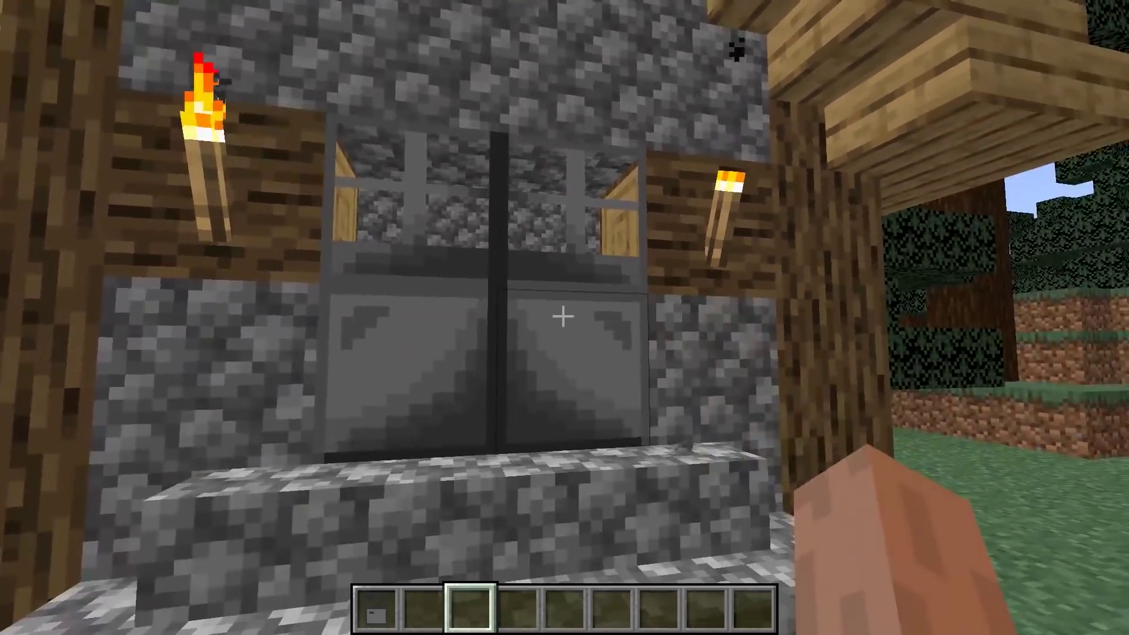
right_click(563, 317)
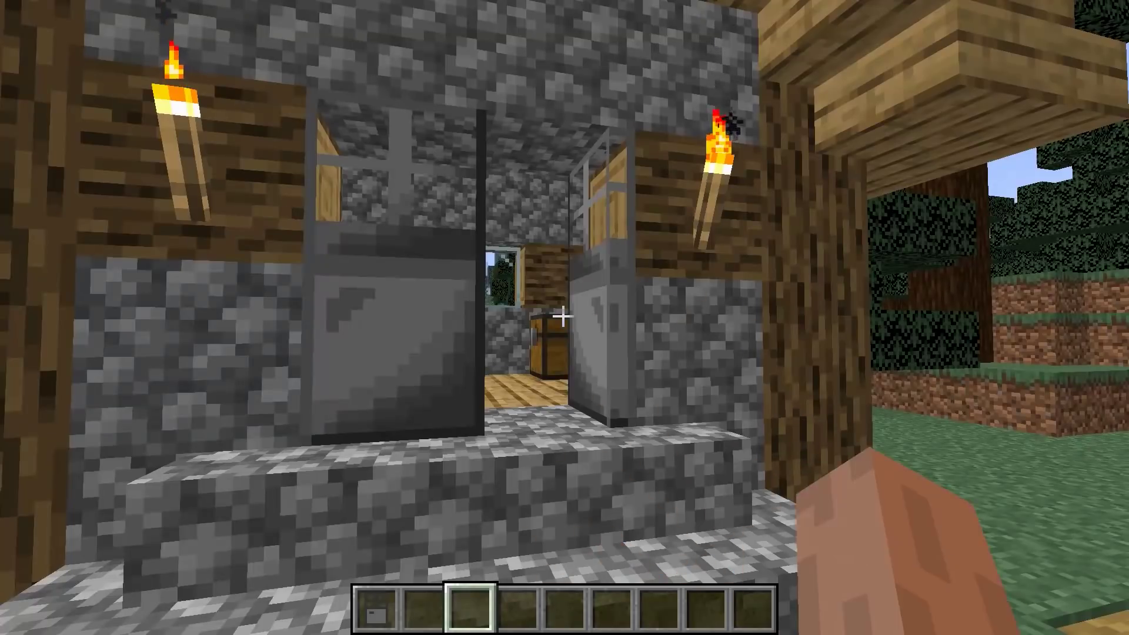
key(a)
key(d)
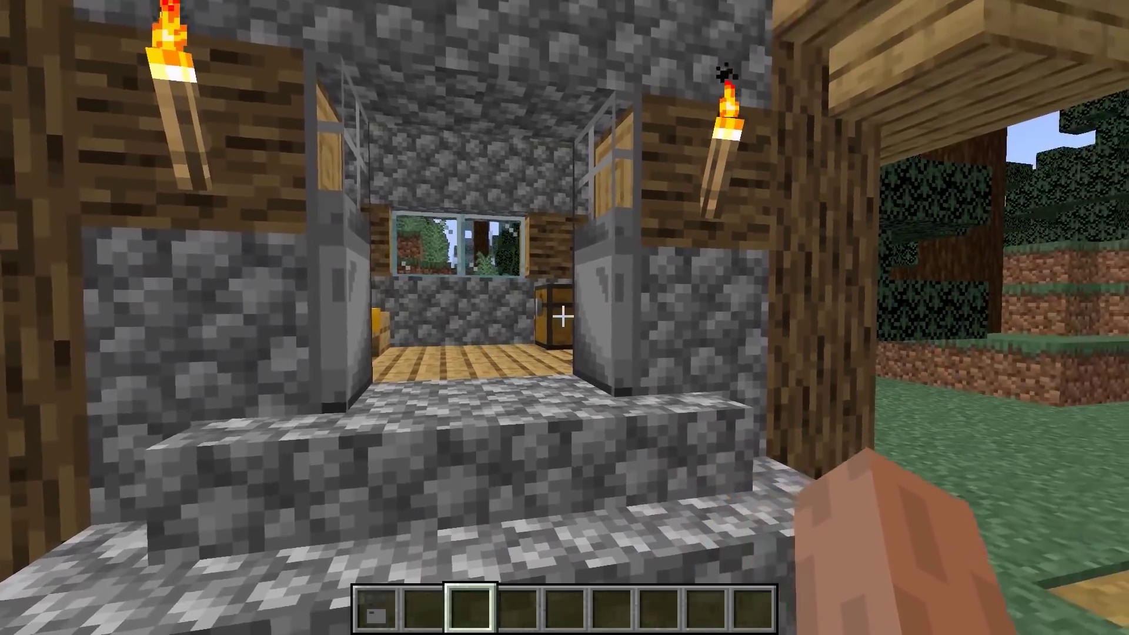
right_click(562, 316)
right_click(562, 317)
key(s)
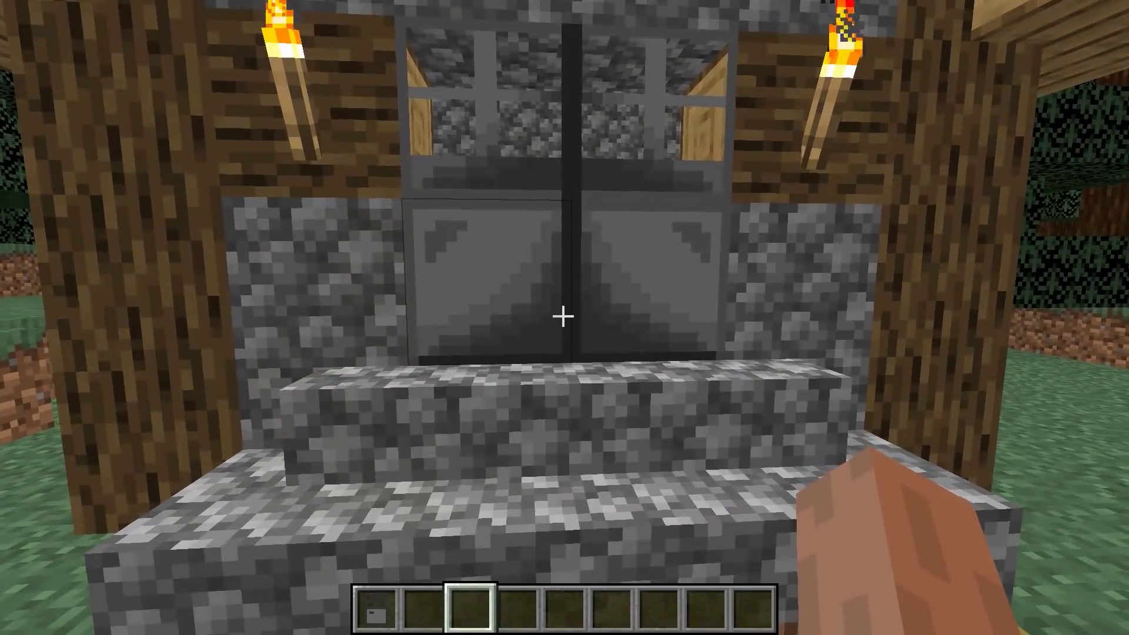
Operate the left door by hand again up close and examine the double door from outside
right_click(562, 316)
key(w)
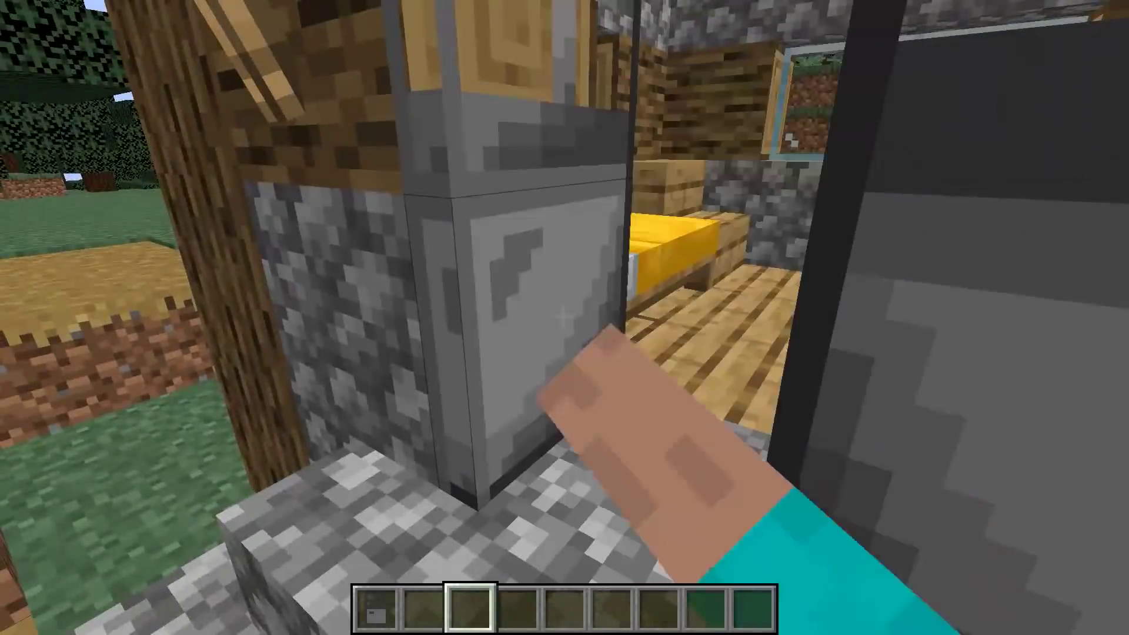
key(w)
right_click(563, 316)
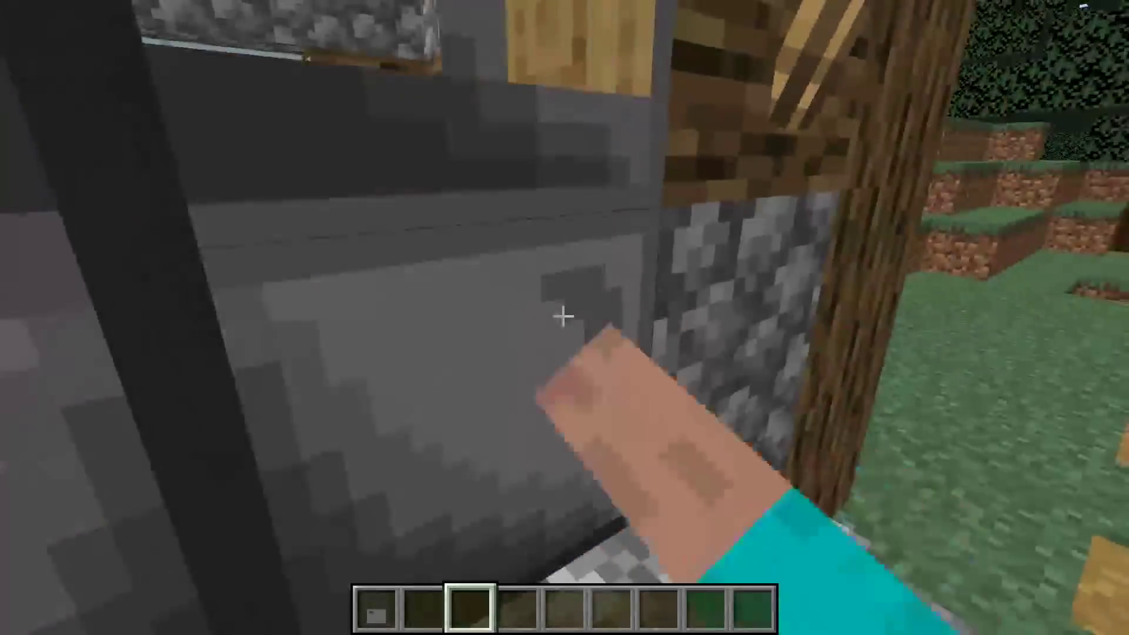
key(s)
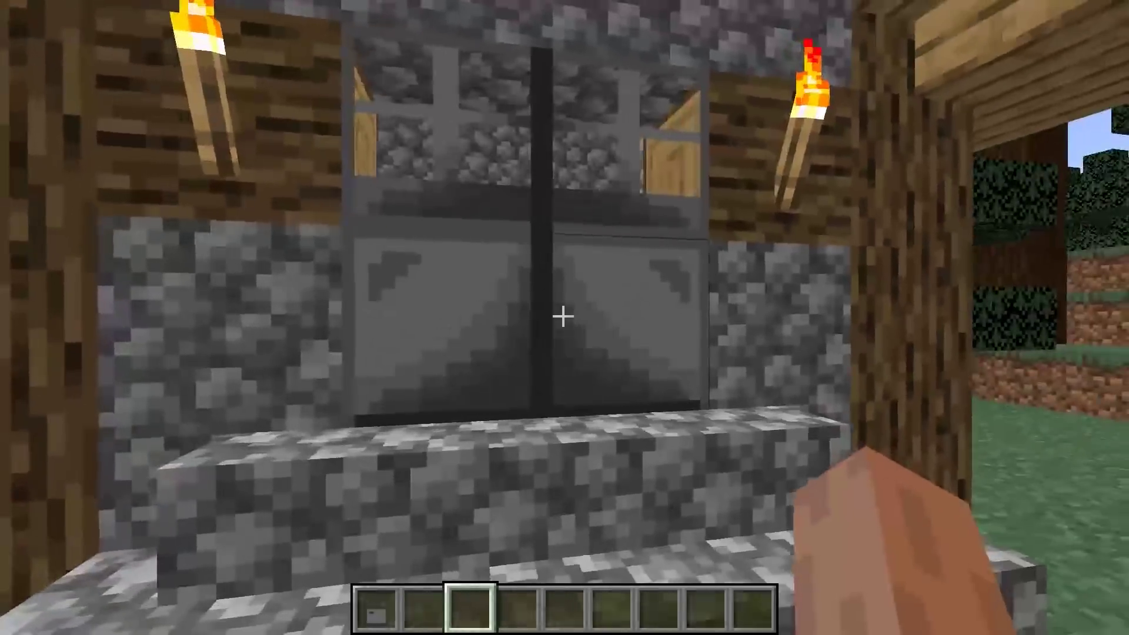
key(a)
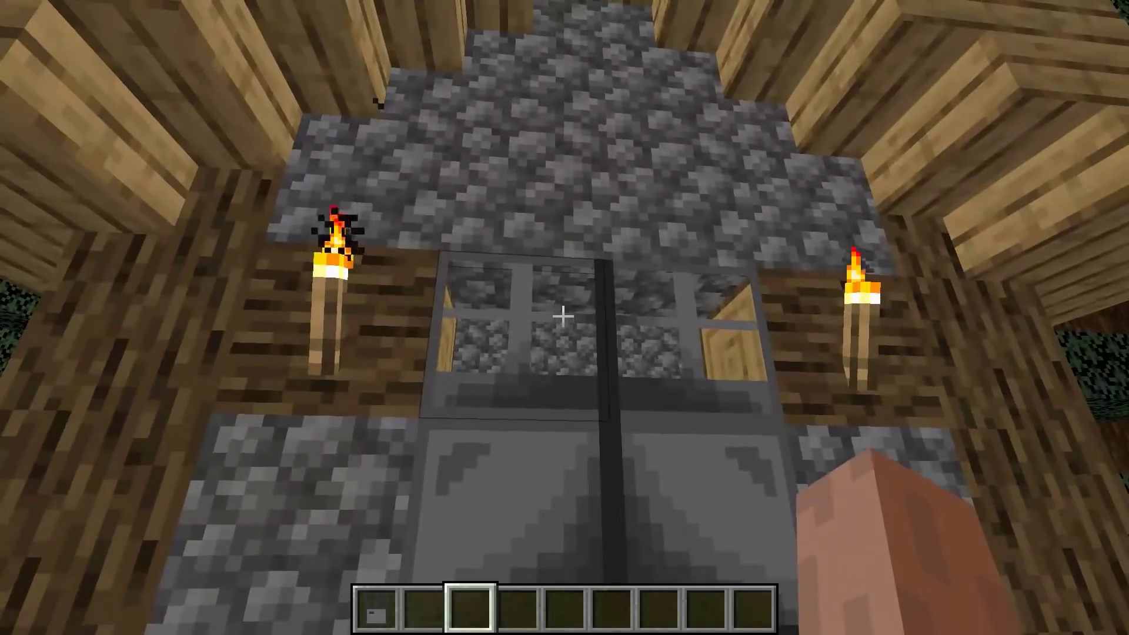
key(s)
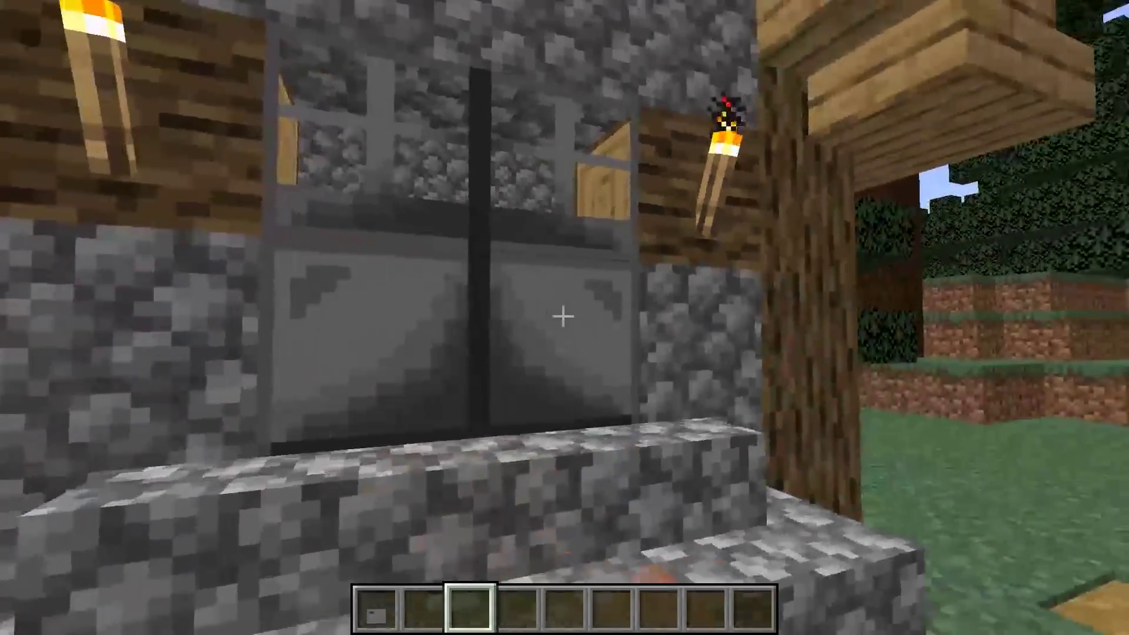
right_click(562, 317)
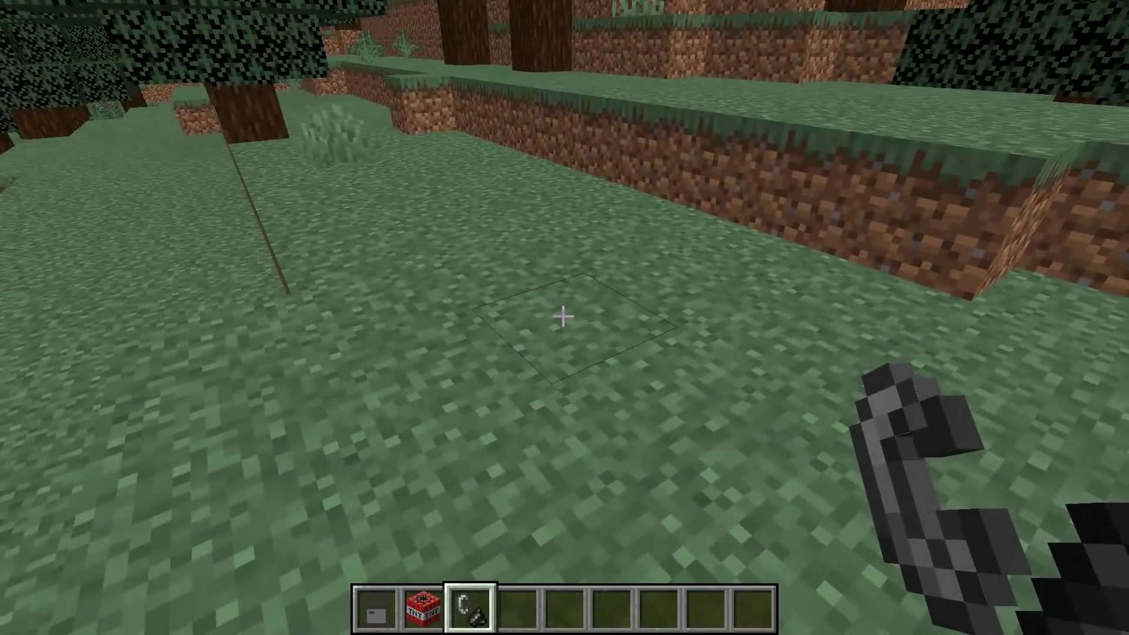
Place a Çelik Kapı on the grass with a TNT block in front and ignite it with Flint and Steel
key(1)
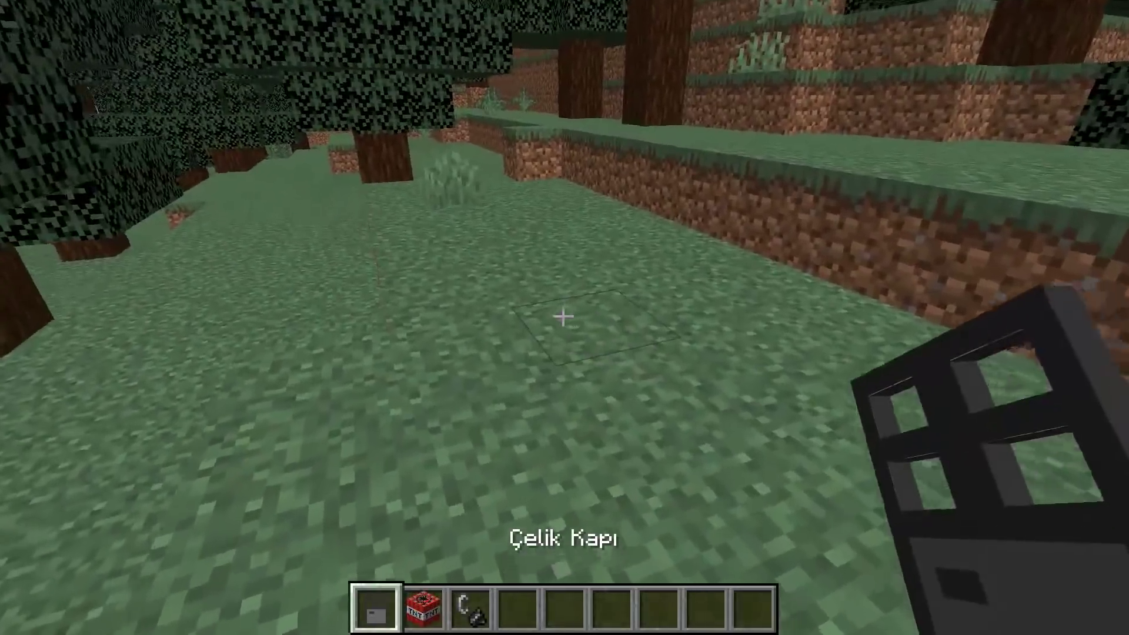
right_click(562, 316)
key(2)
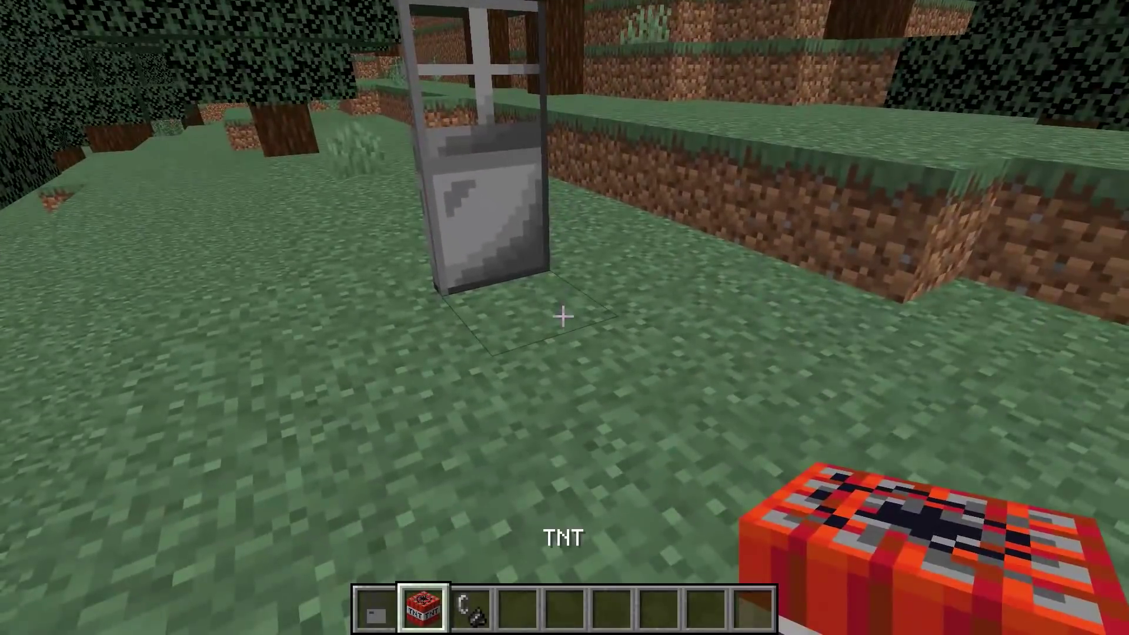
right_click(562, 317)
key(3)
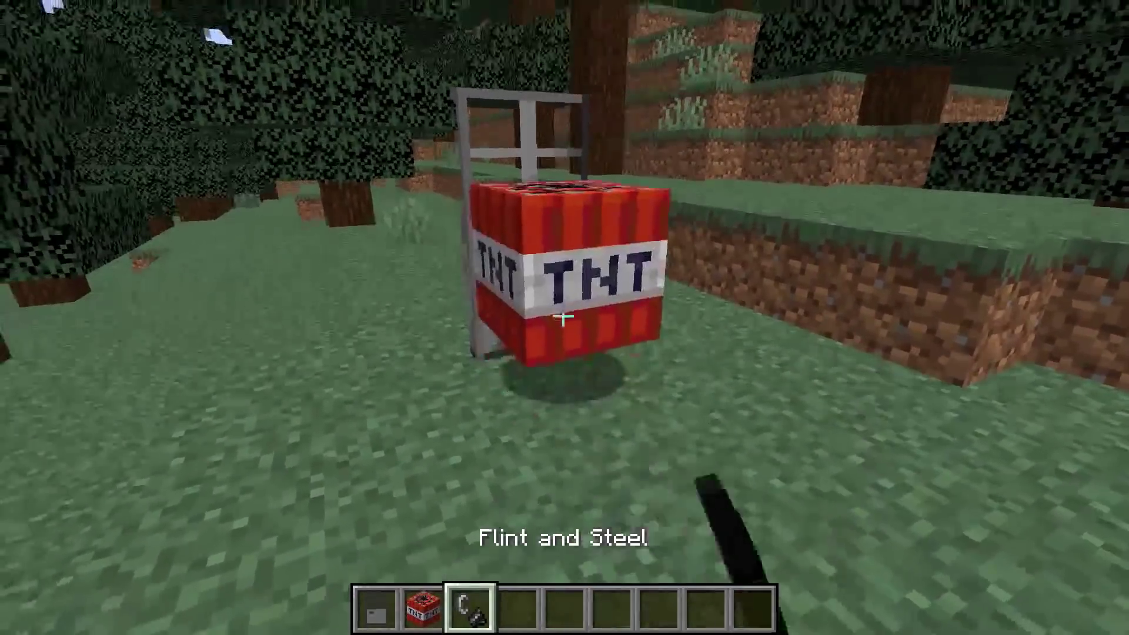
right_click(563, 316)
key(F1)
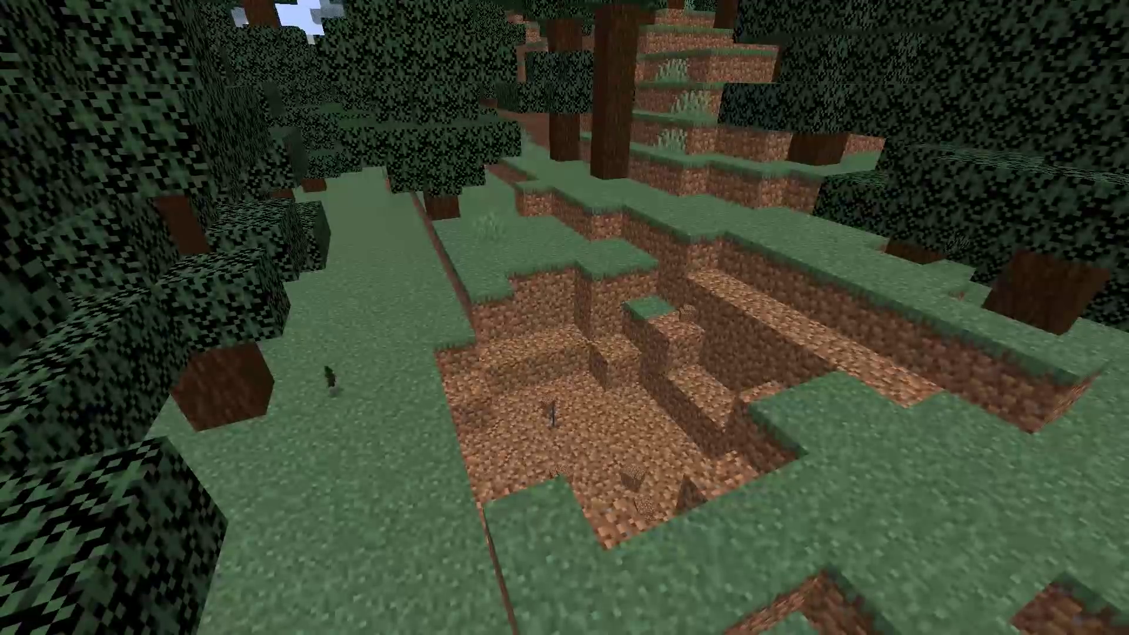
key(F1)
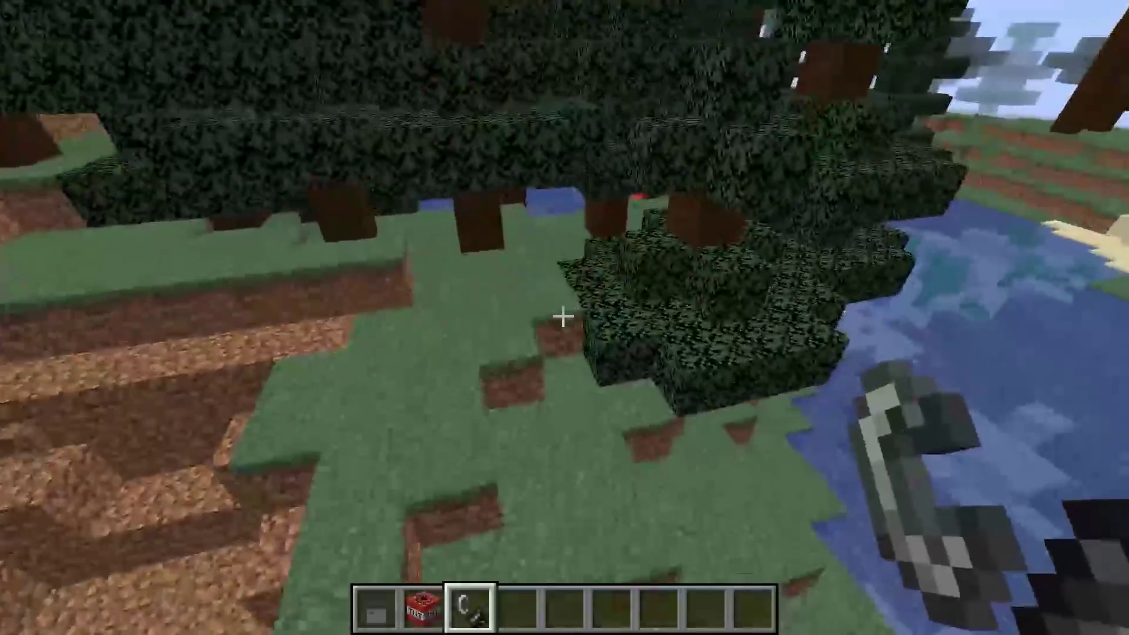
Find obsidian with the item search "obs" and place one block beside the crater with a Çelik Kapı on top
key(e)
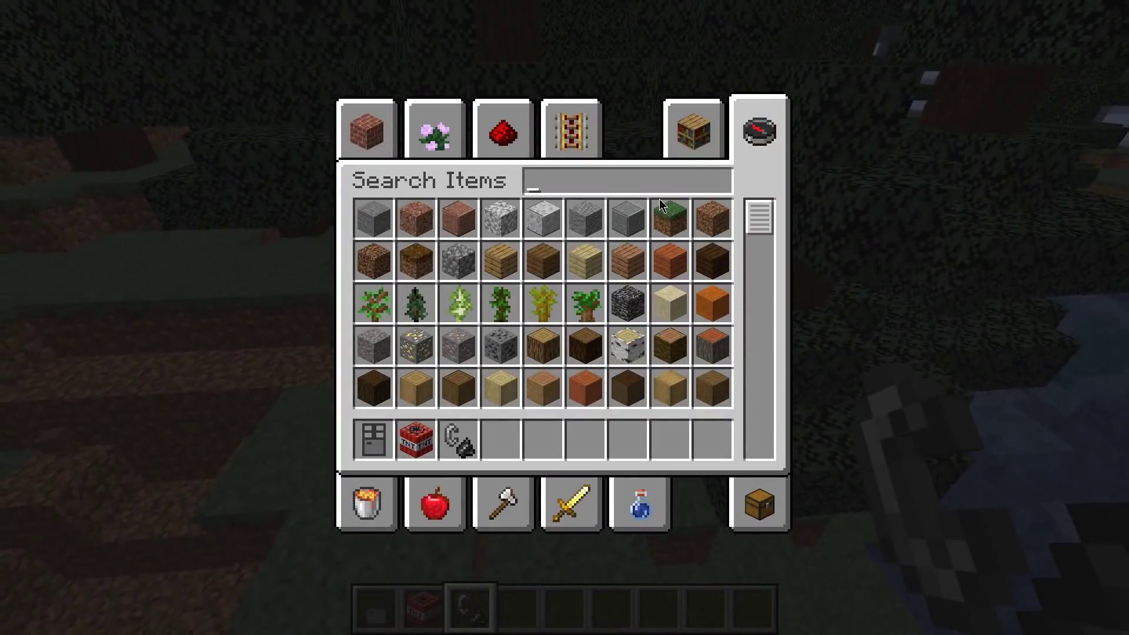
text(obs)
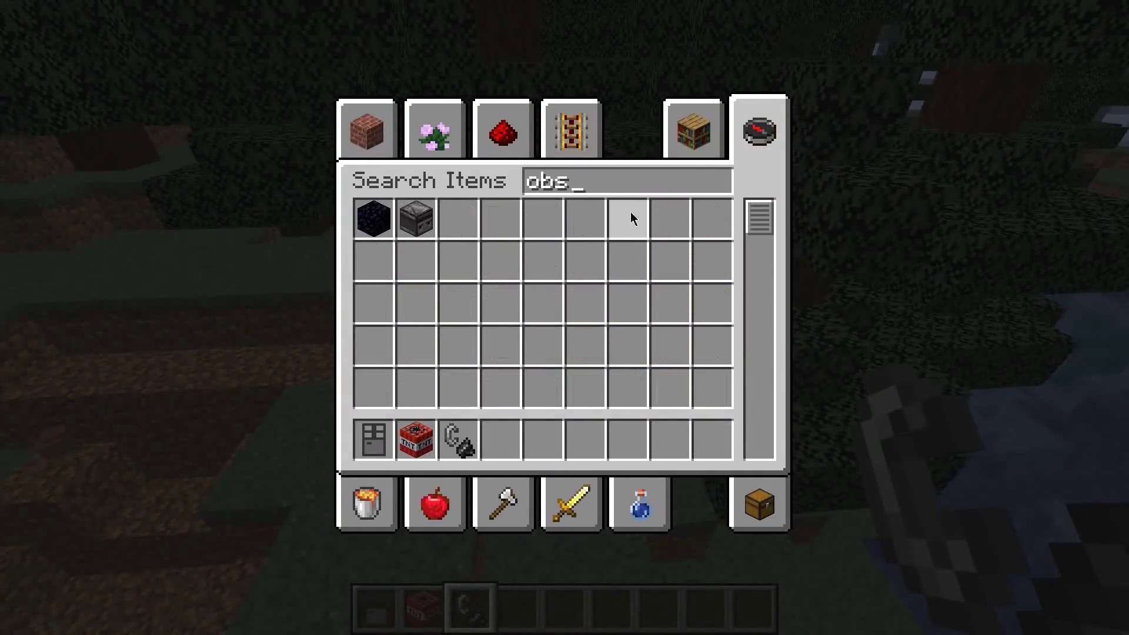
shift+click(373, 225)
key(Escape)
key(4)
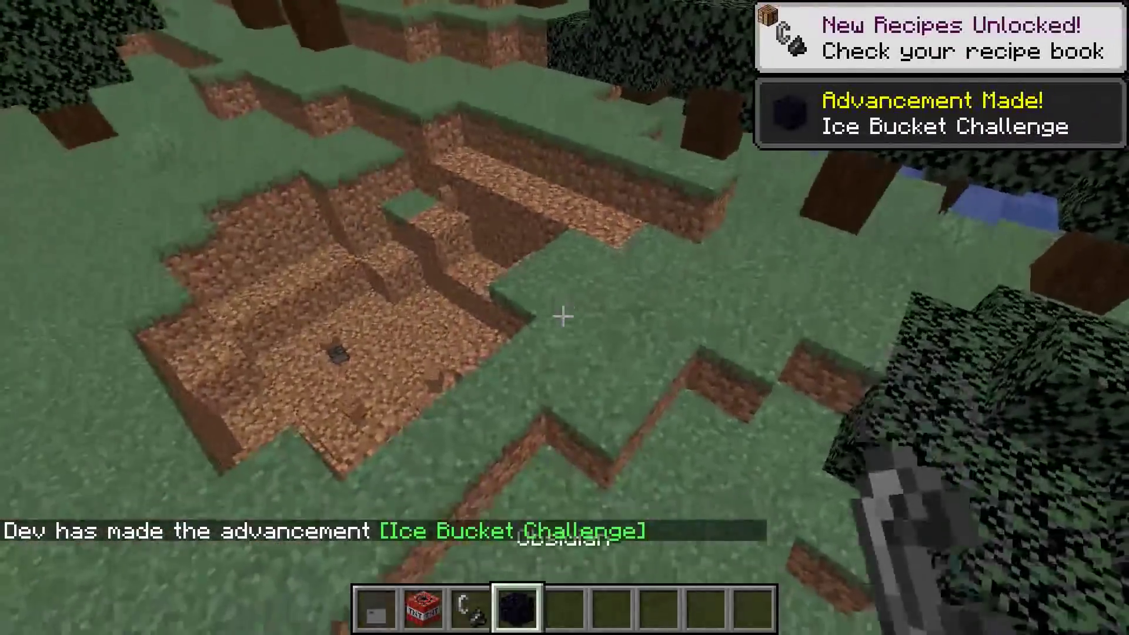
right_click(563, 317)
scroll(562, 316, up, 3)
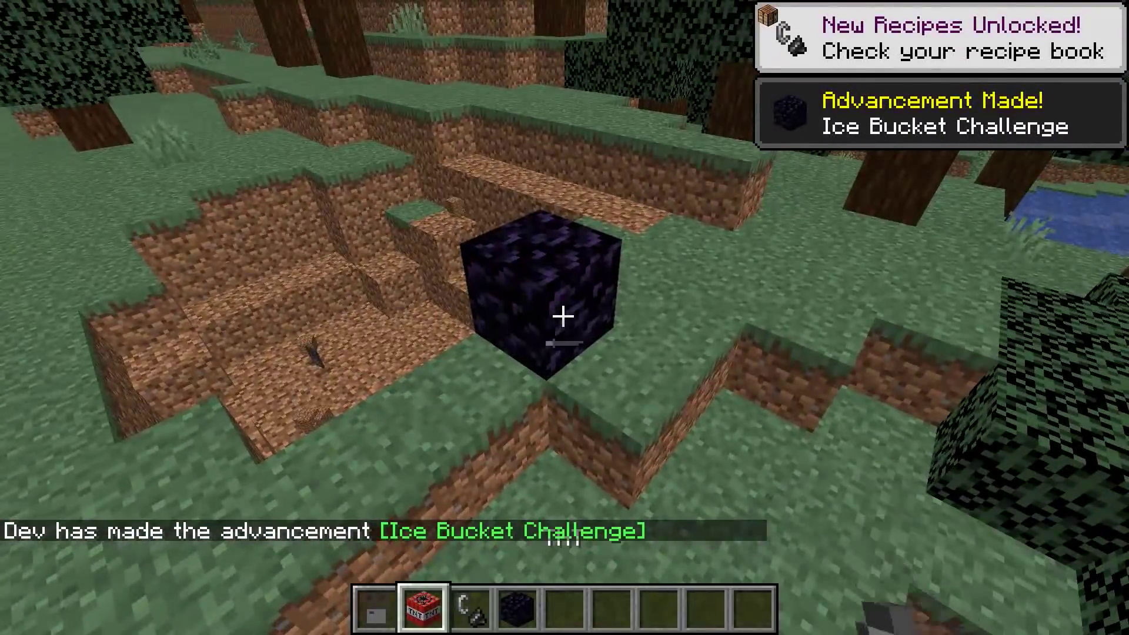
Surround the obsidian block and its door with TNT blocks, stacking a second layer next to the door
scroll(562, 316, down, 1)
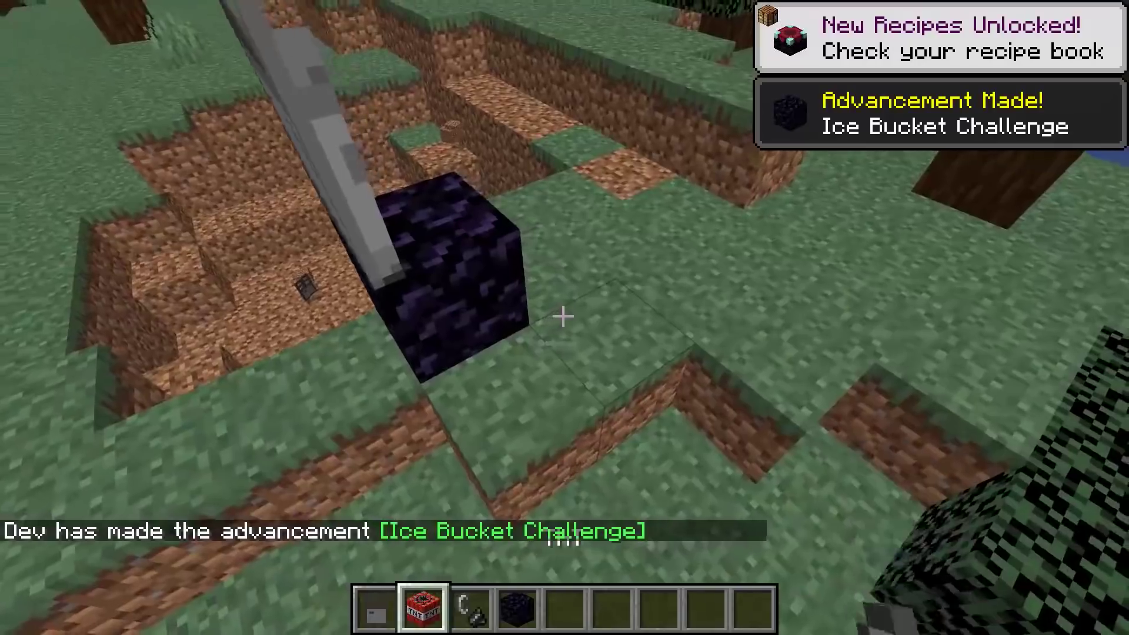
right_click(563, 316)
right_click(562, 316)
right_click(562, 316)
right_click(562, 316)
right_click(562, 316)
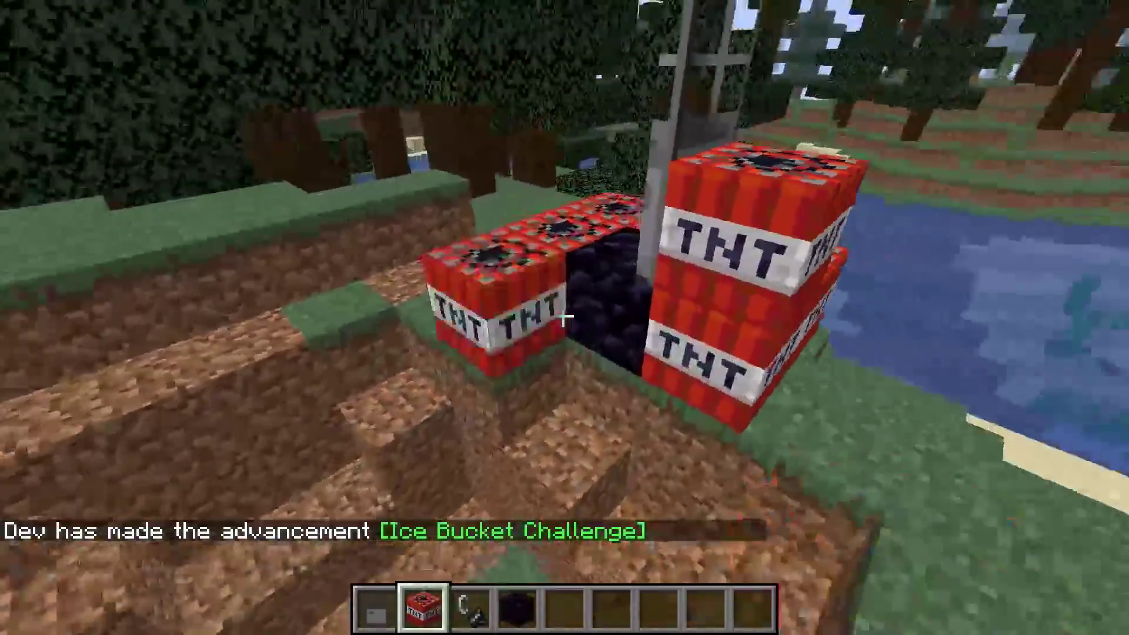
right_click(562, 316)
right_click(562, 316)
right_click(563, 316)
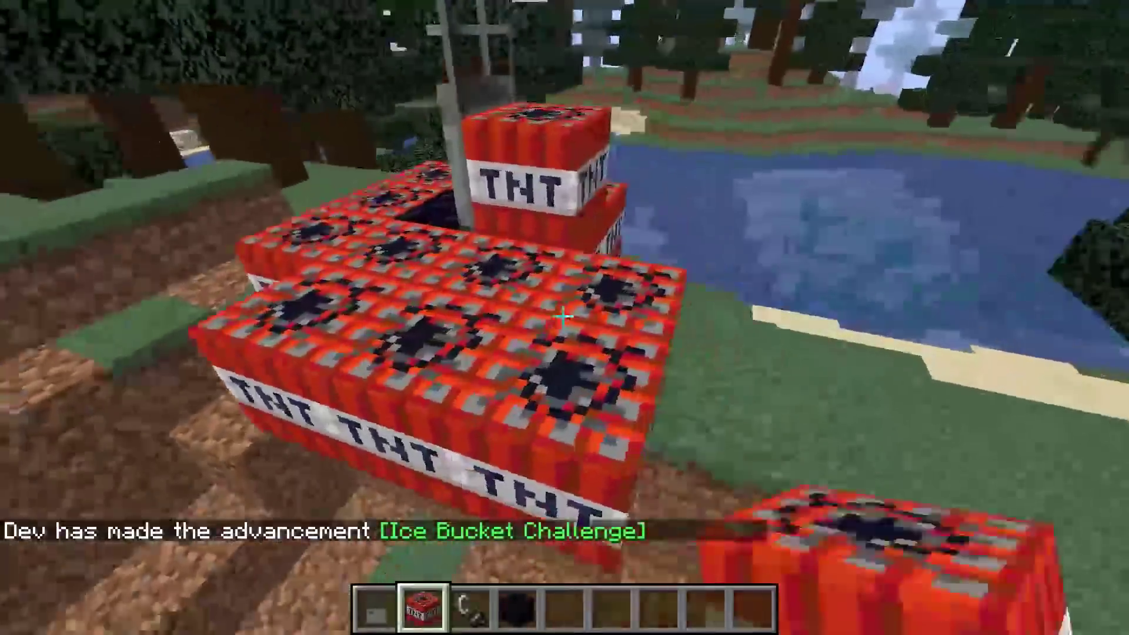
right_click(562, 316)
Ignite the TNT around the obsidian with Flint and Steel and watch the explosion from a distance without the HUD
scroll(563, 316, down, 1)
right_click(562, 316)
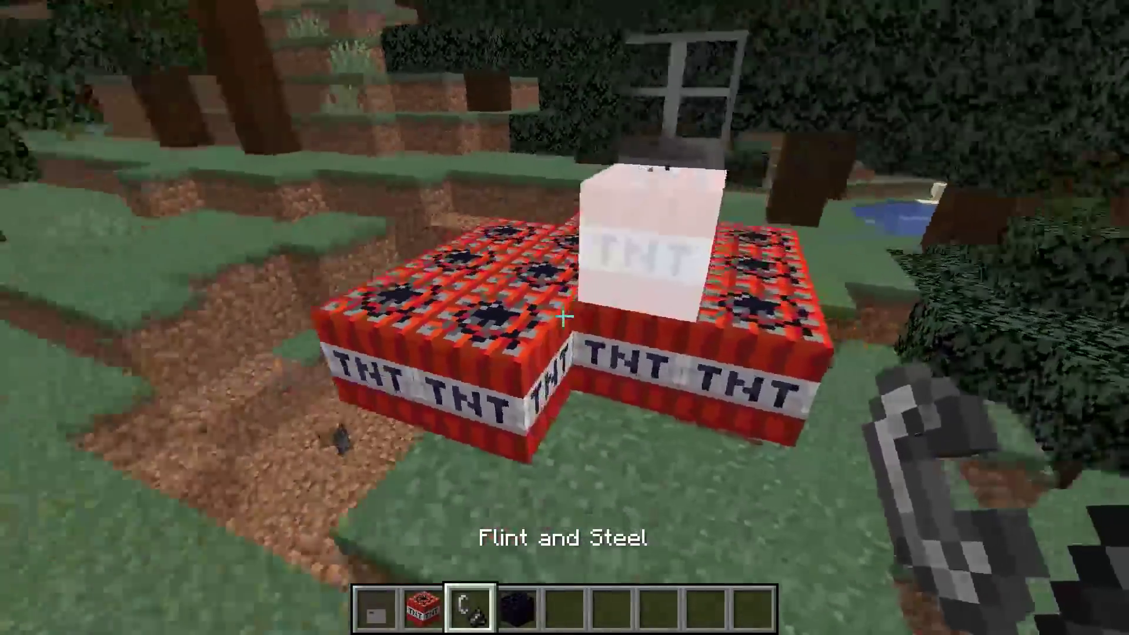
key(s)
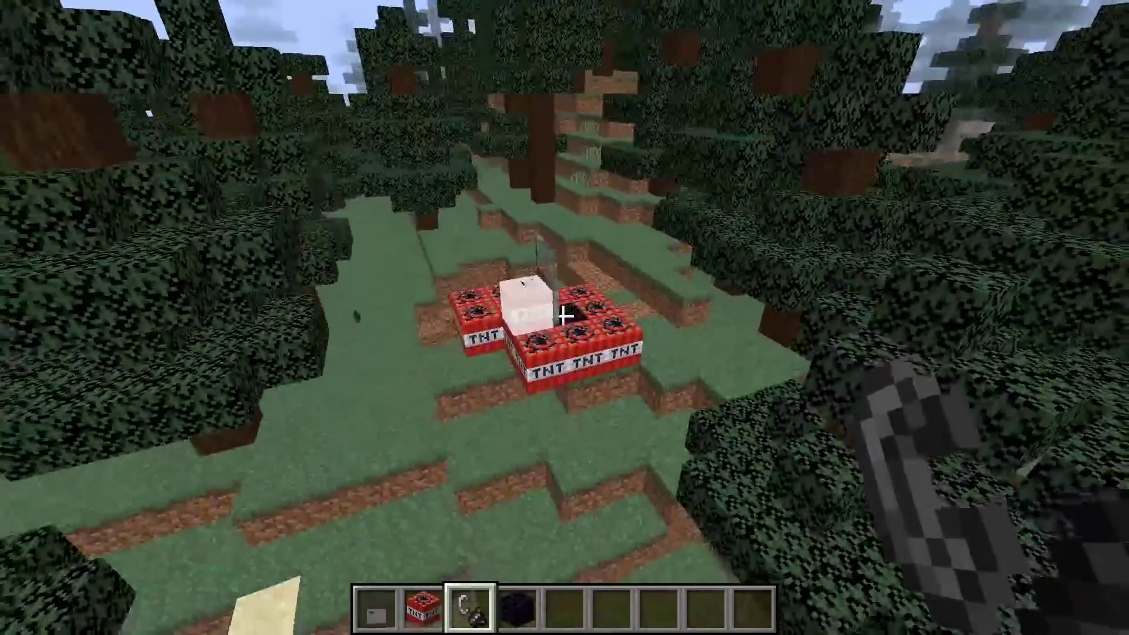
key(F1)
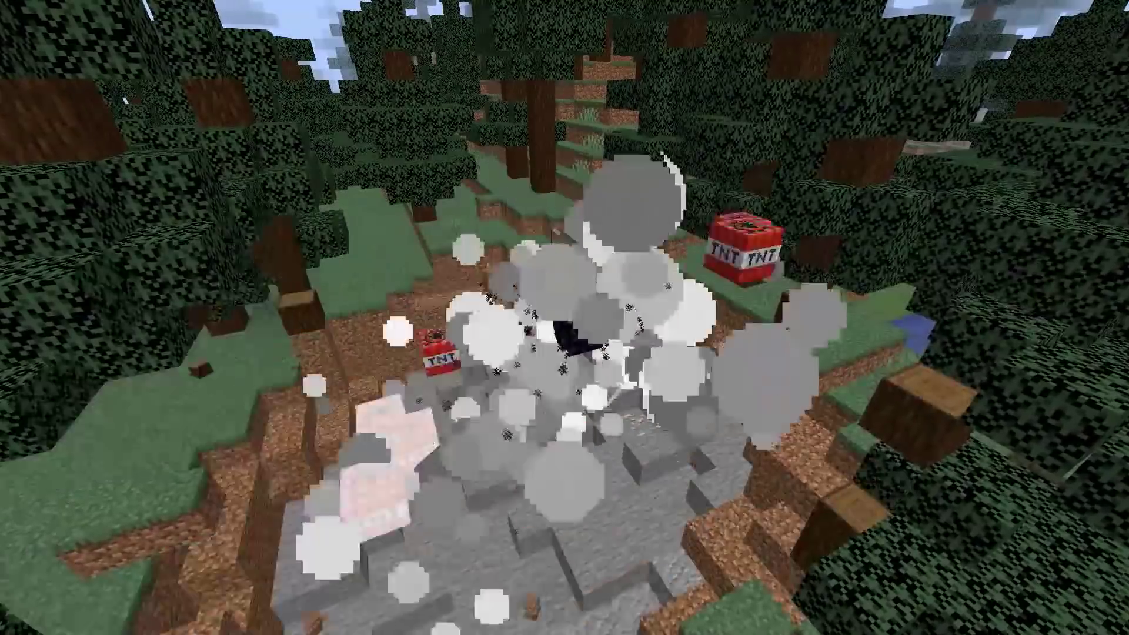